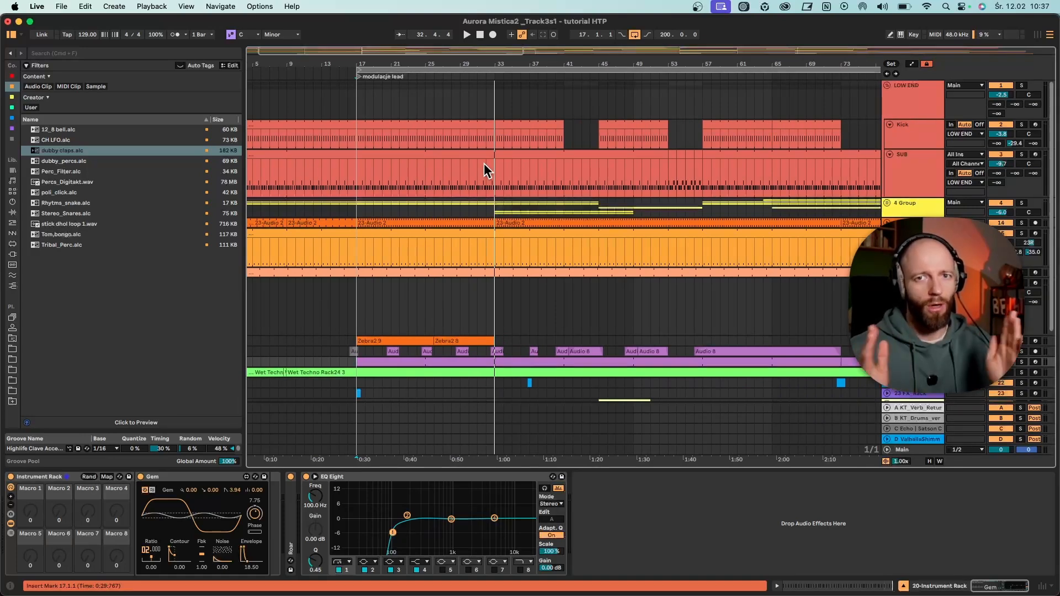
- Solo the LOW END group so only the Kick and SUB tracks are heard
click(482, 159)
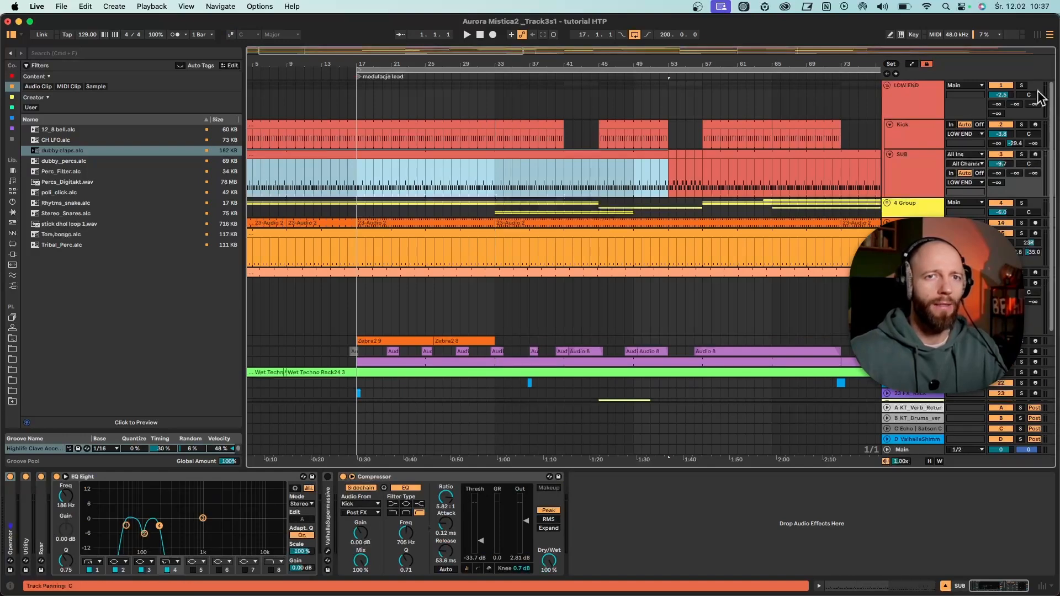
click(714, 121)
click(497, 173)
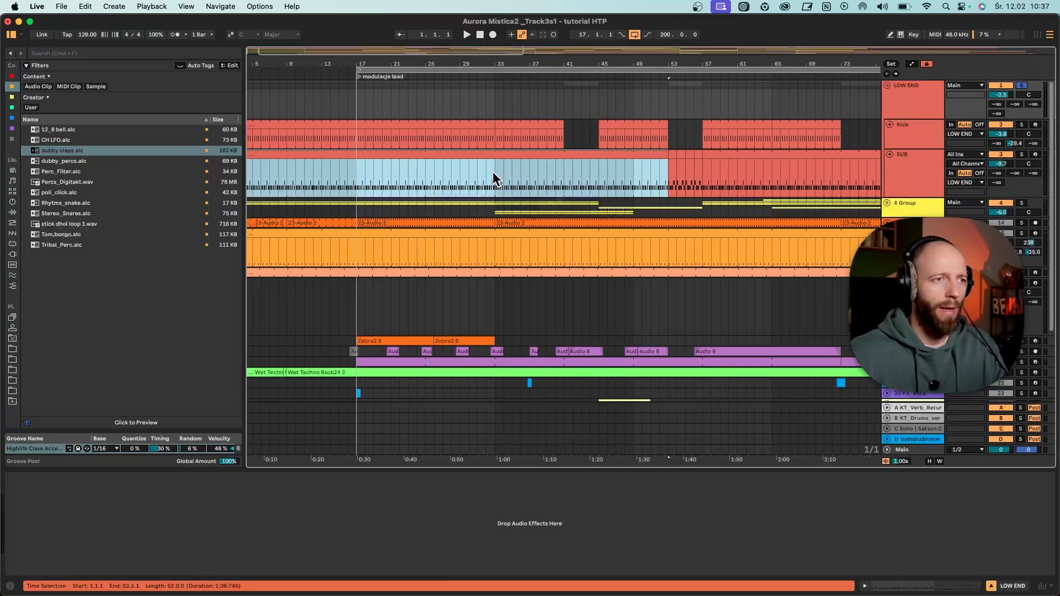
- Open the SUB clip's notes around bar 17 and enlarge both the clip editor and its velocity lane
drag(435, 65, 609, 65)
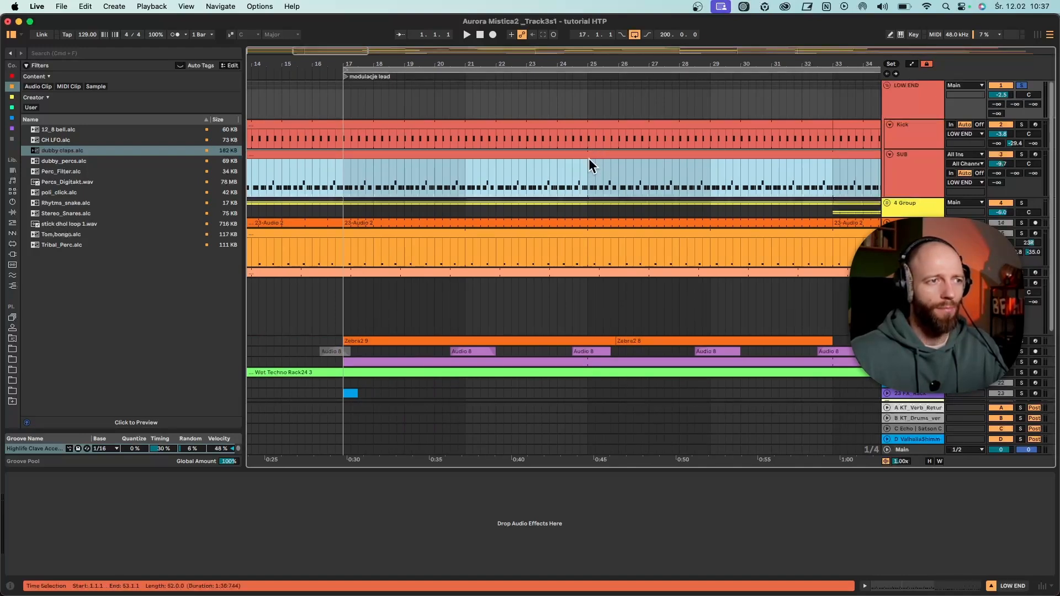
drag(587, 167, 344, 183)
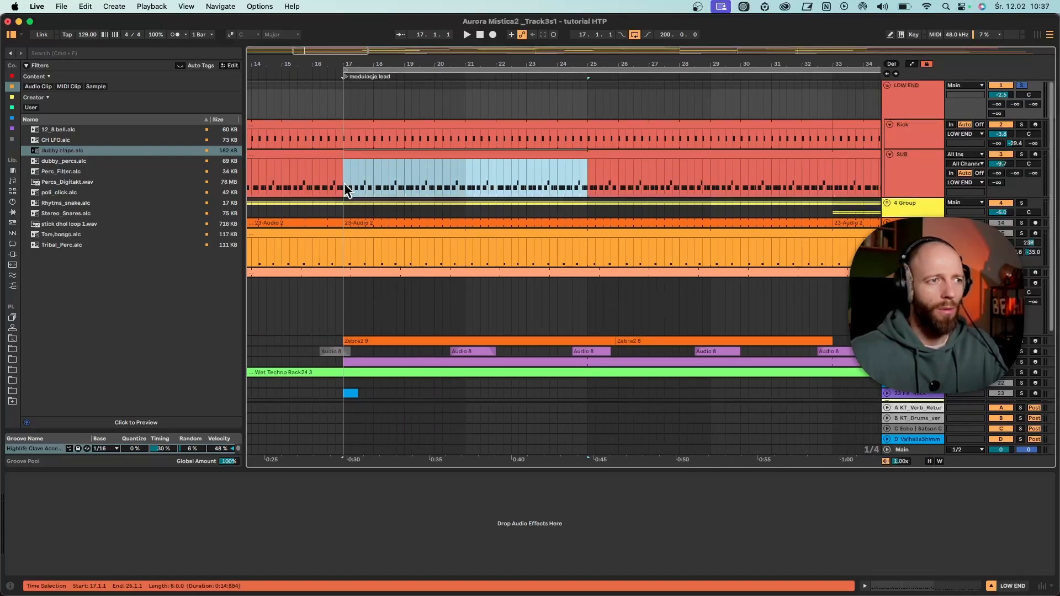
double_click(544, 158)
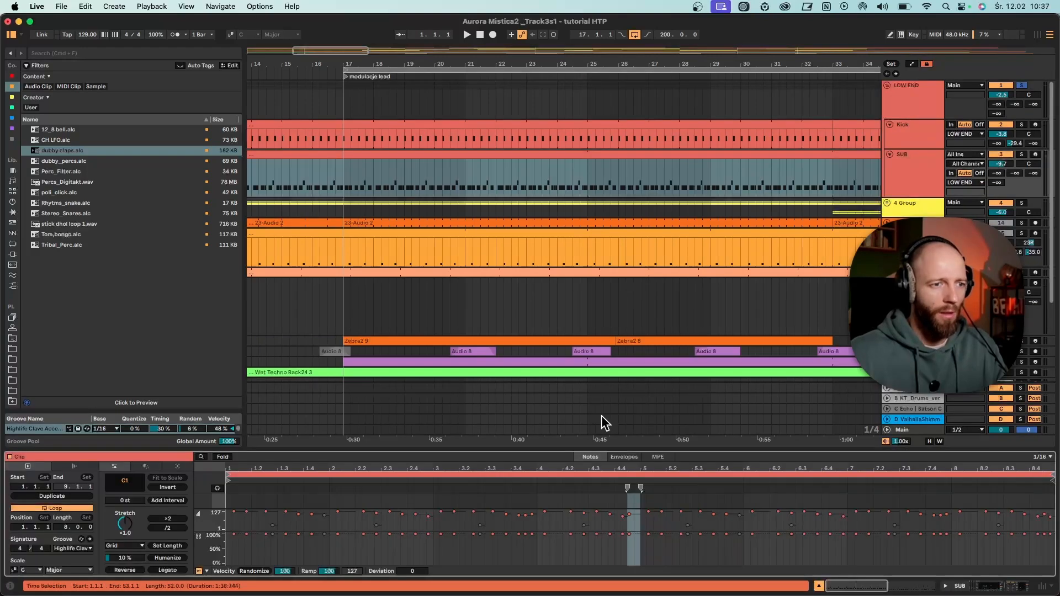
drag(611, 449, 466, 290)
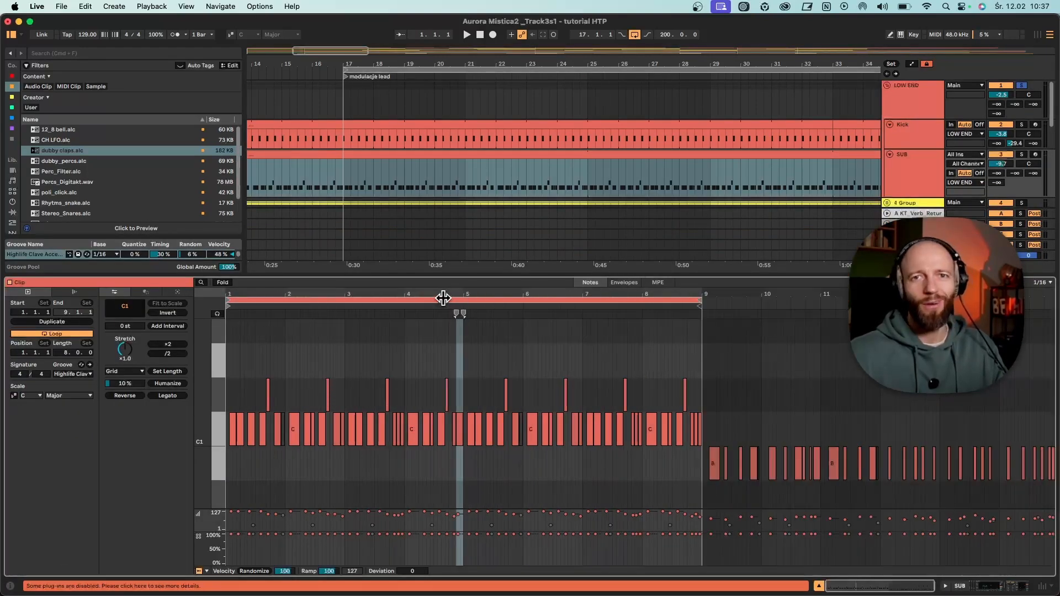
drag(442, 293, 443, 307)
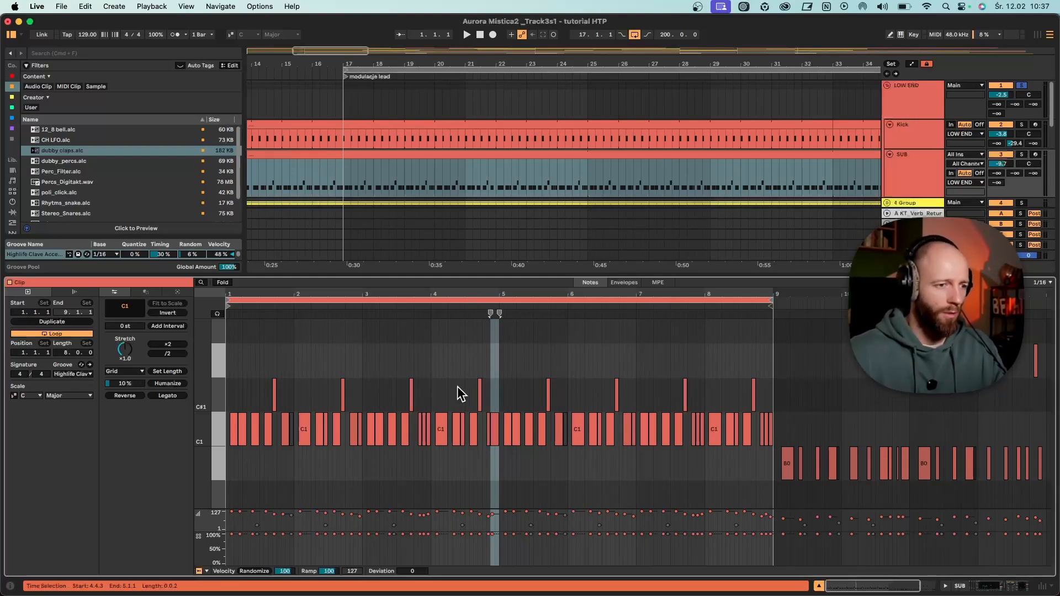
drag(219, 506, 219, 482)
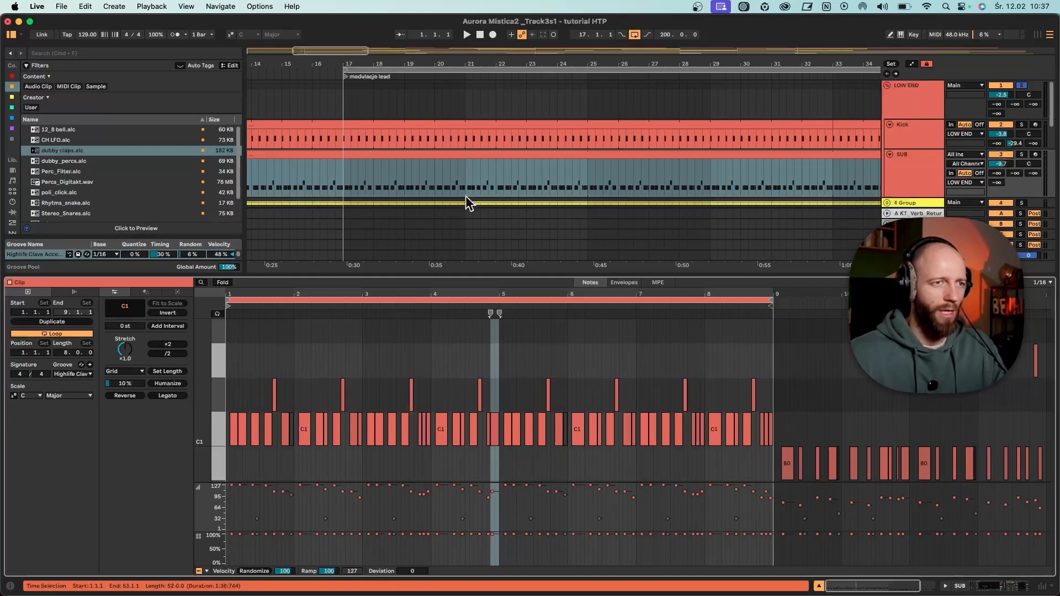
- Play the soloed low end from bar 17 and loop bars 17 to 33
click(499, 375)
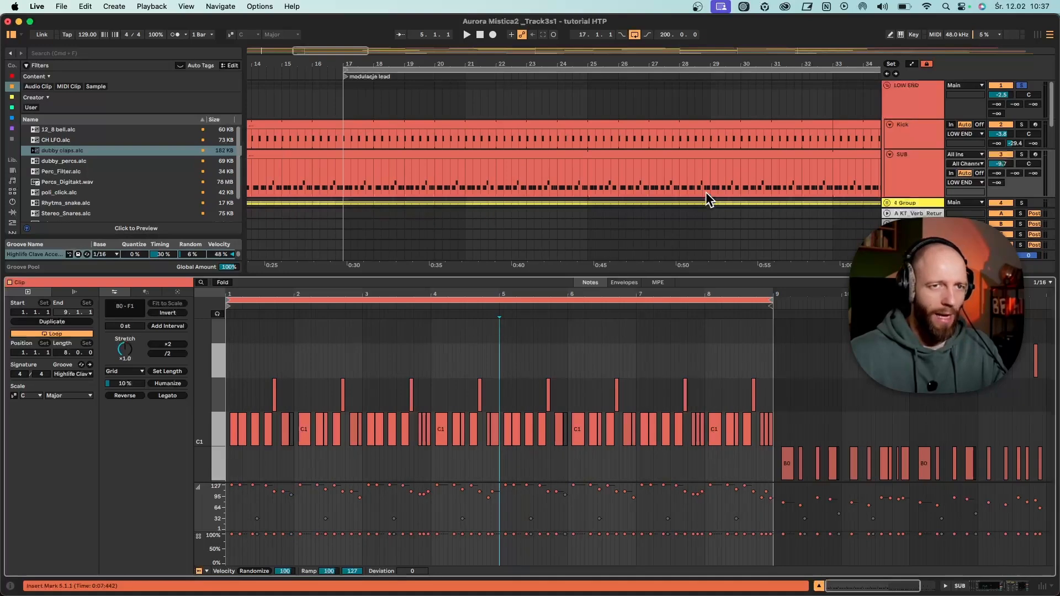
key(space)
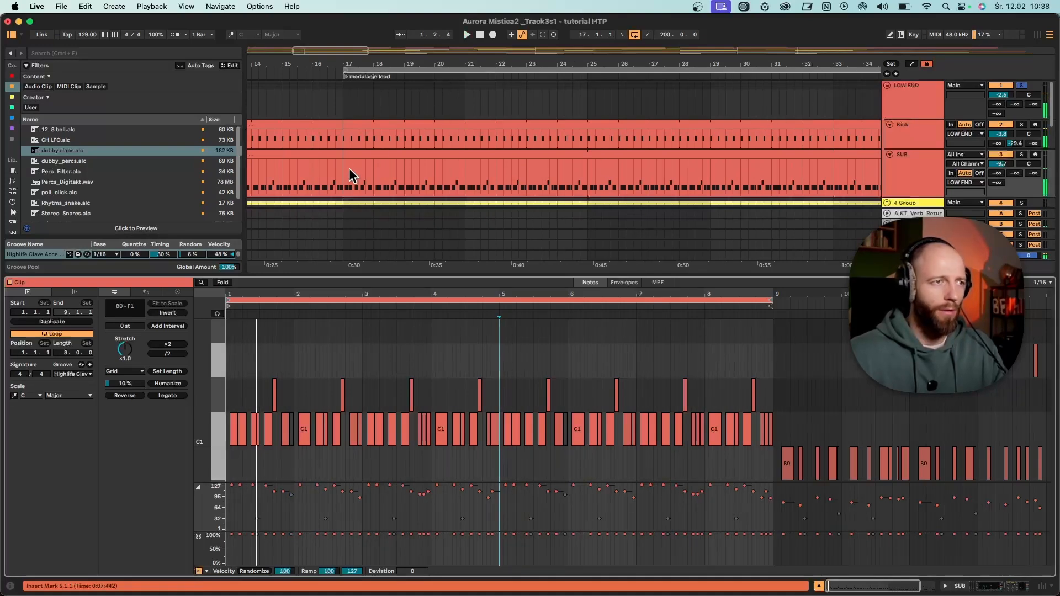
click(344, 170)
key(space)
drag(397, 66, 397, 47)
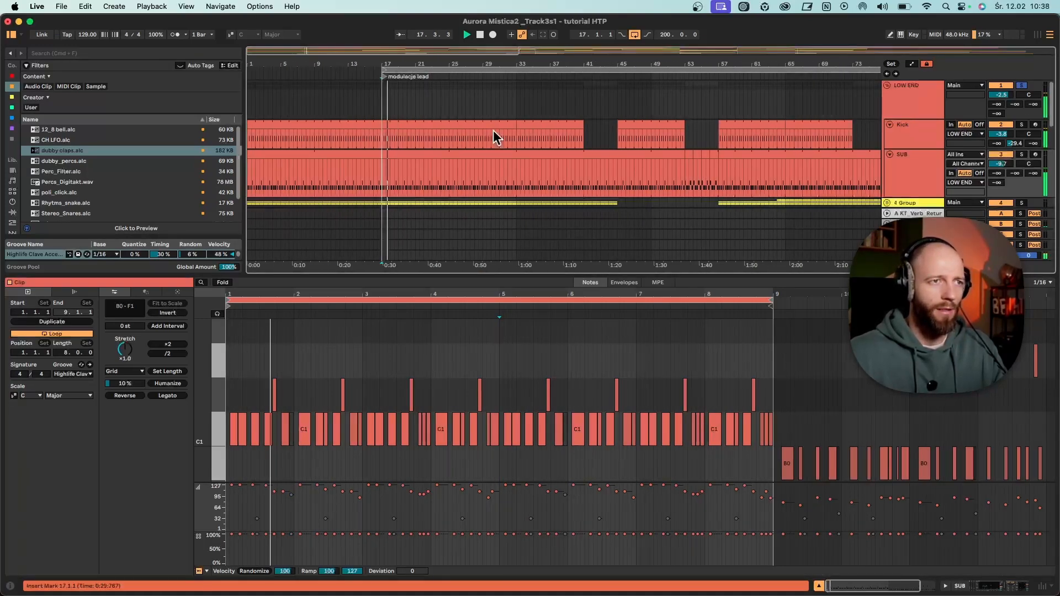
drag(516, 177, 385, 180)
key(super+l)
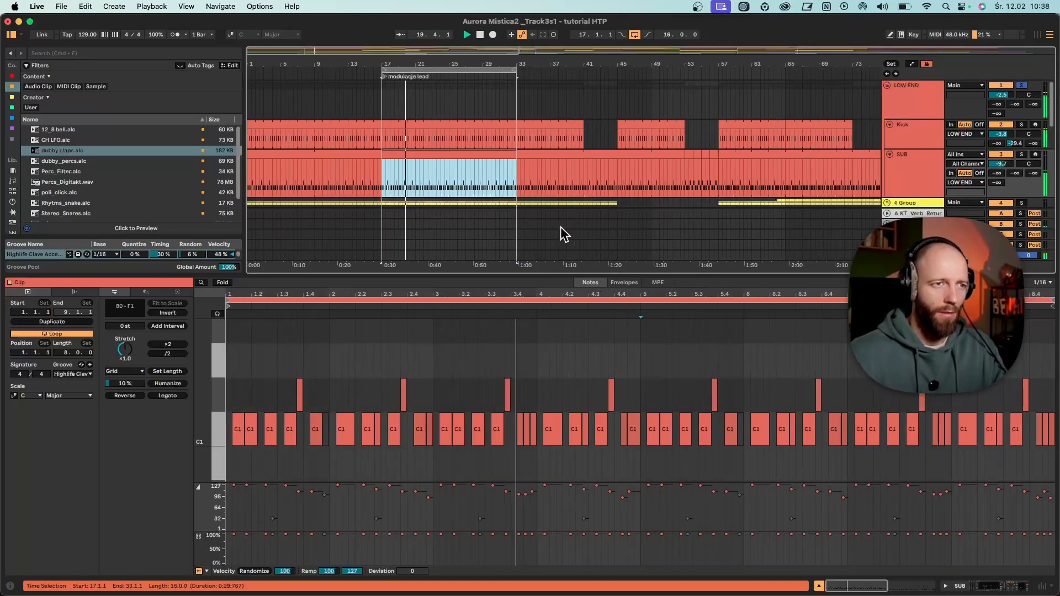
- Examine the SUB clip's eight-bar pattern, especially the C1 notes at the ends of bars 4 and 8
drag(579, 296, 448, 298)
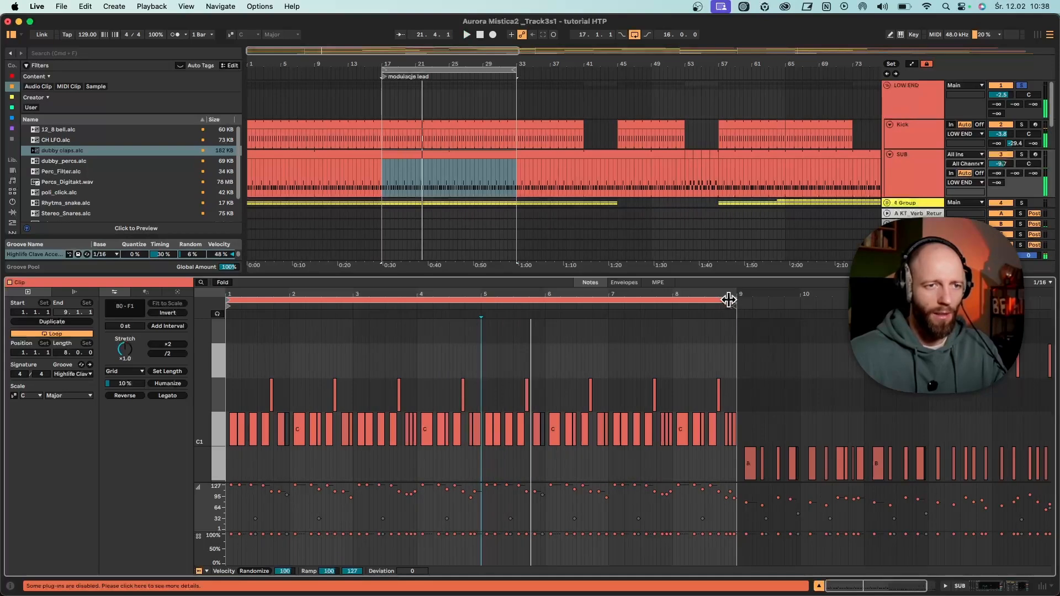
mouse_move(740, 308)
mouse_down()
mouse_move(485, 312)
mouse_move(732, 325)
mouse_up()
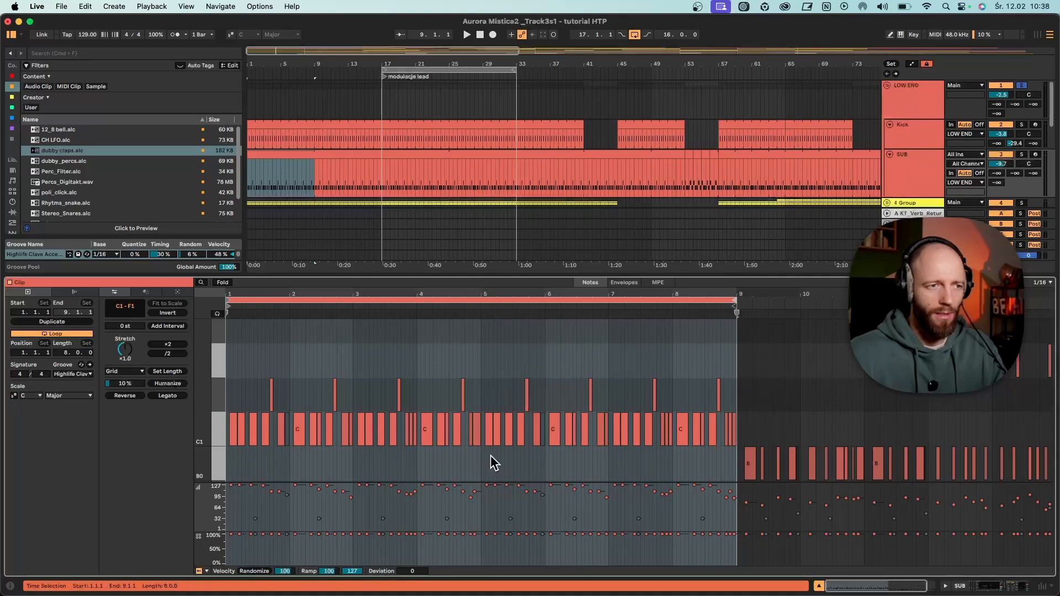
click(473, 436)
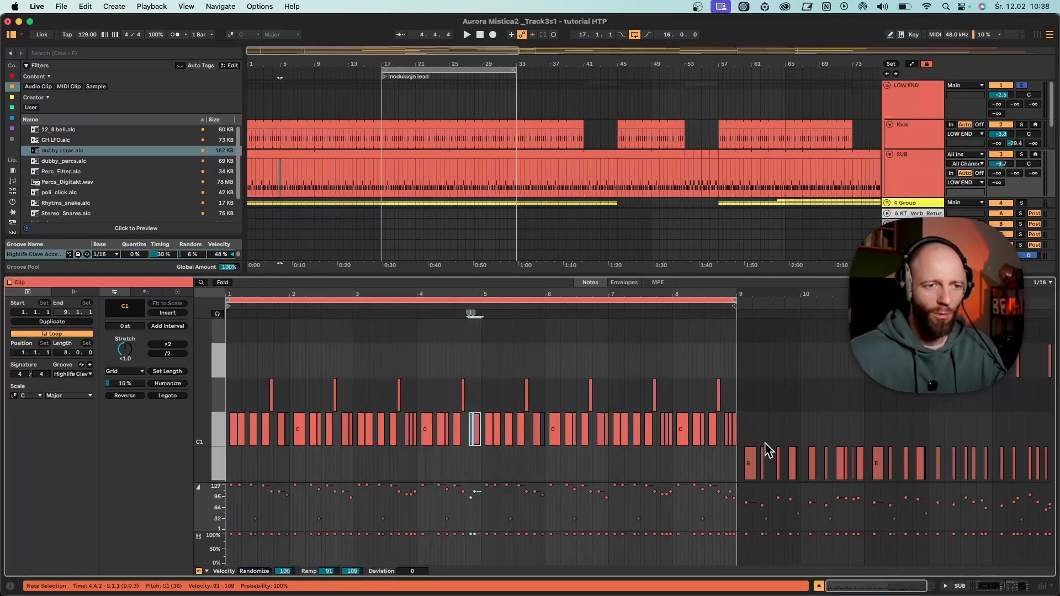
drag(734, 449, 725, 439)
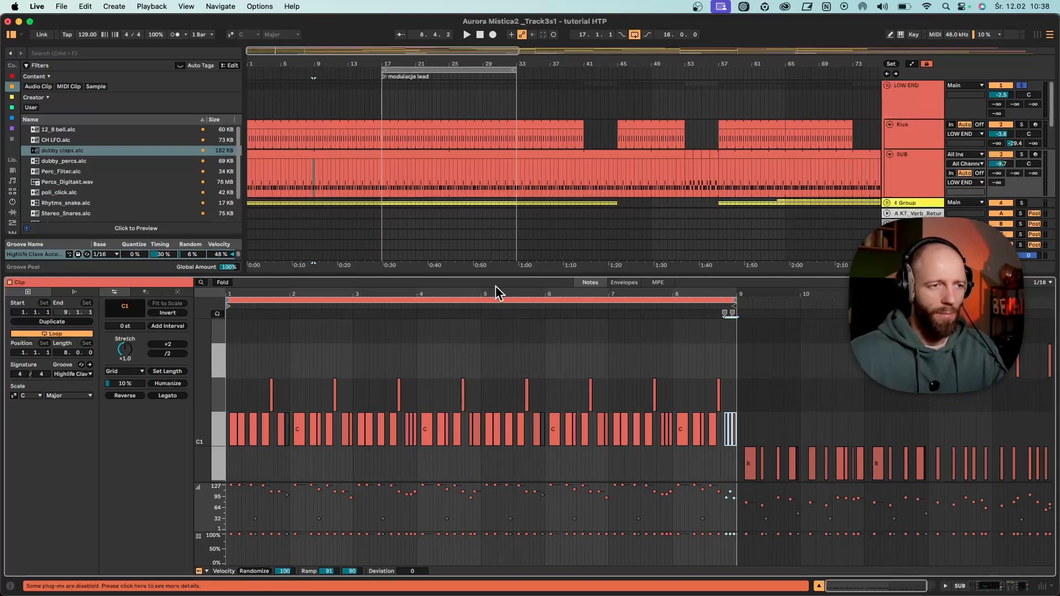
drag(495, 286, 561, 421)
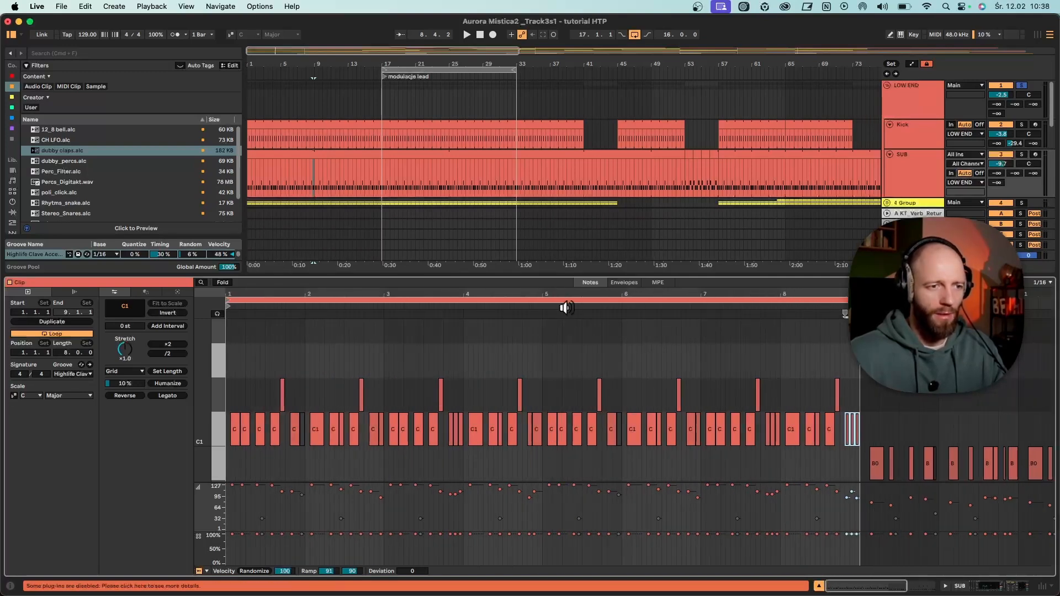
right_click(545, 370)
click(622, 528)
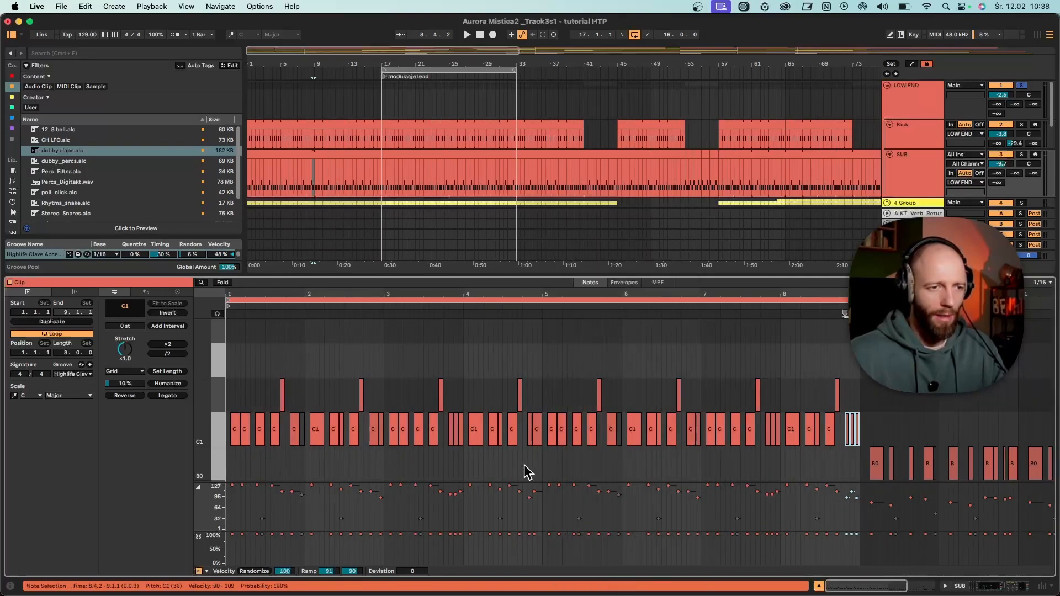
- During loop playback, shorten the C1 note at the start of bar 5 and add a short C1 note at 5.1.3
click(523, 466)
drag(555, 294, 573, 350)
key(space)
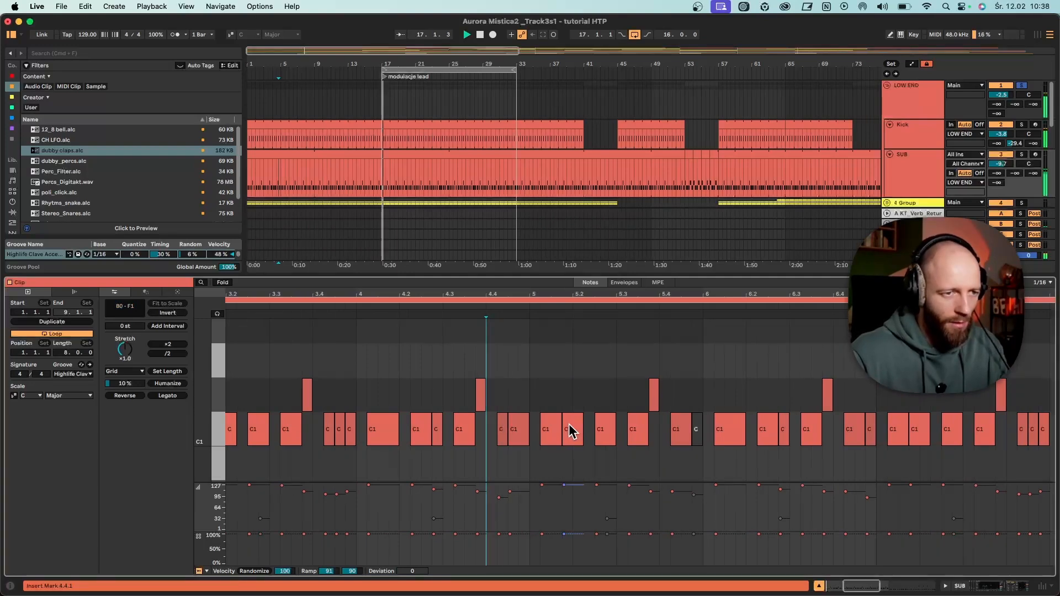
drag(559, 425, 549, 425)
double_click(558, 430)
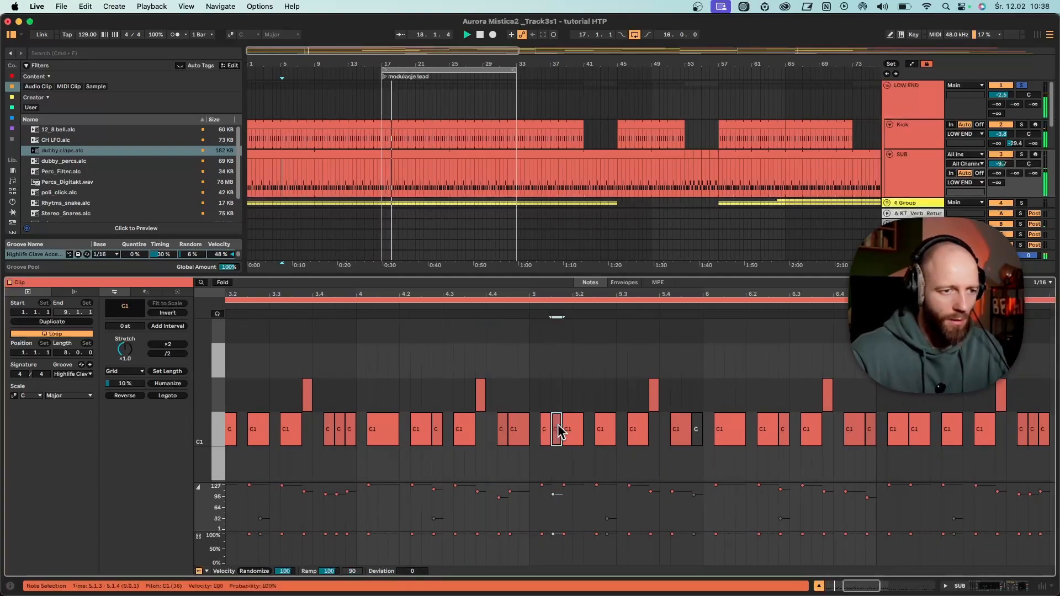
drag(558, 292, 563, 251)
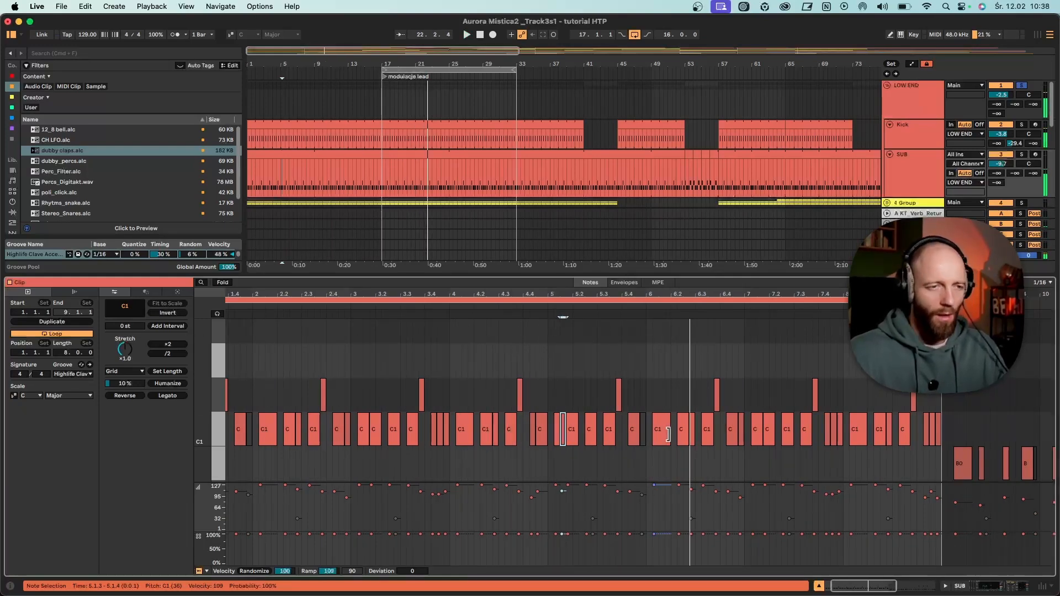
drag(604, 296, 605, 291)
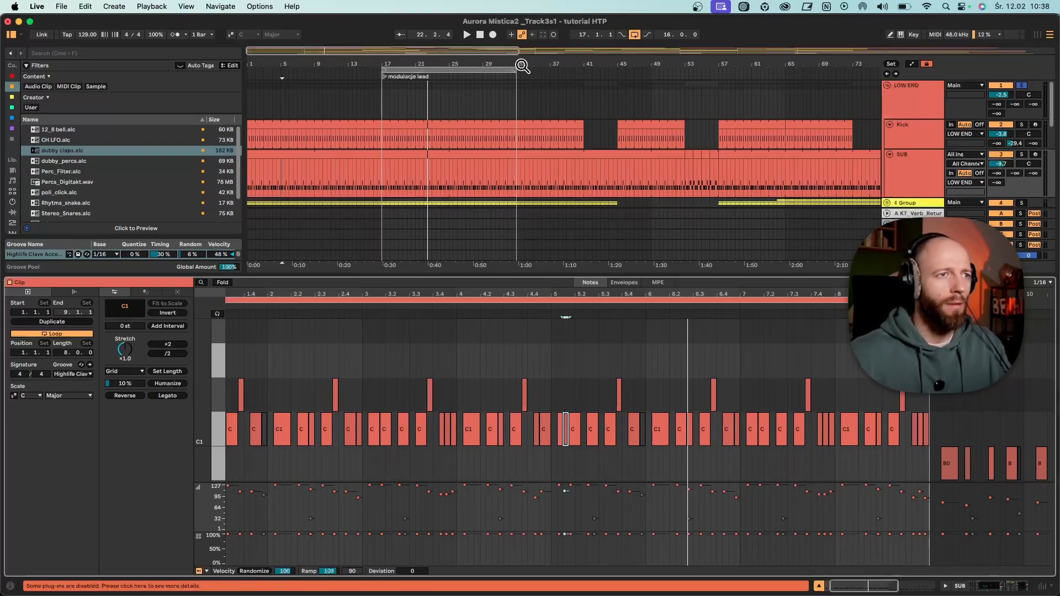
- Try ending the loop near bar 25, and restore its end to bar 33
drag(417, 56, 533, 67)
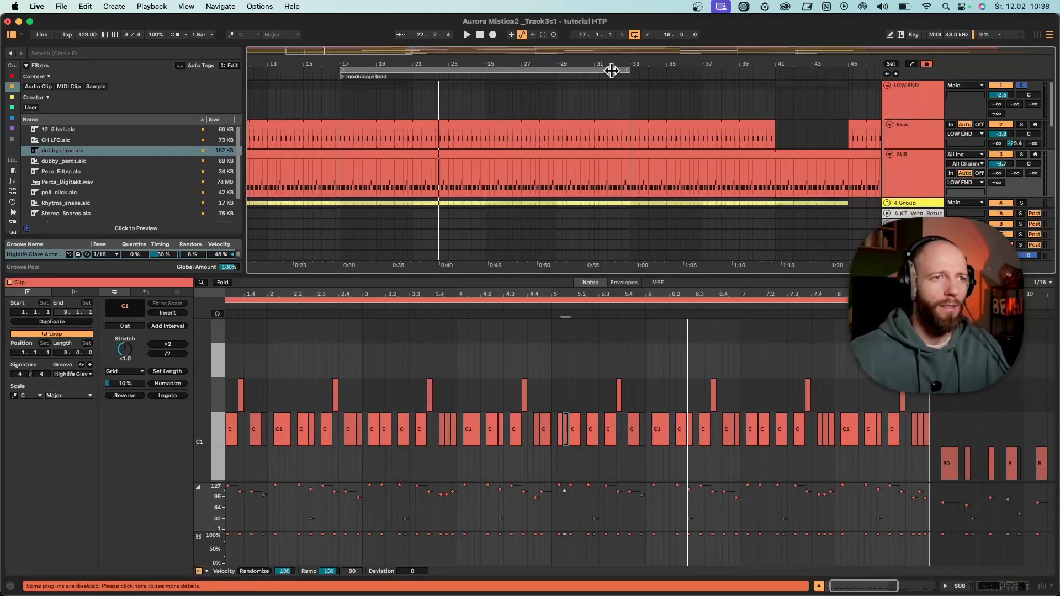
drag(624, 70, 485, 78)
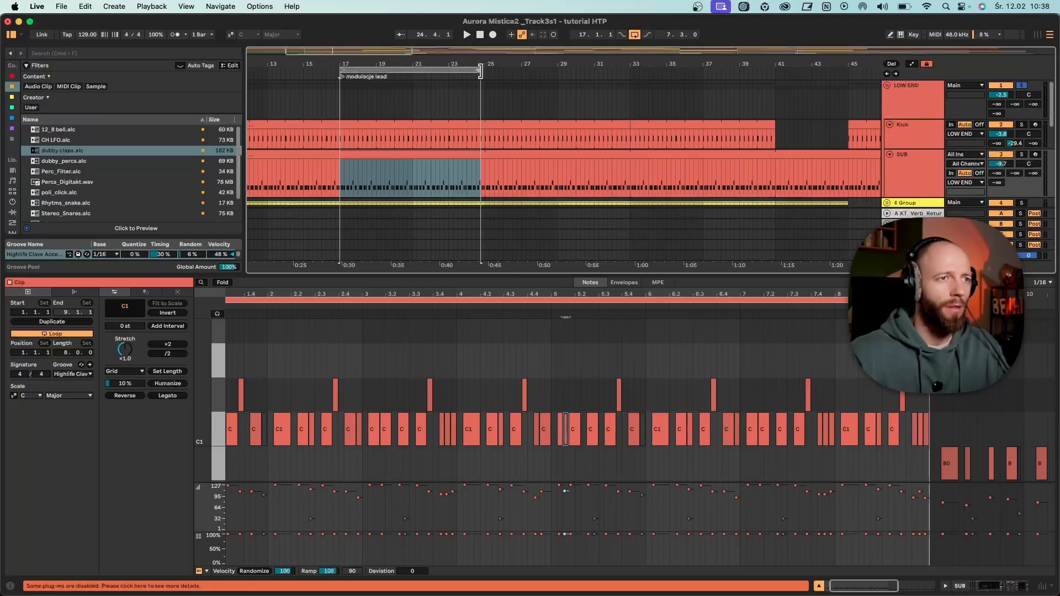
drag(482, 71, 624, 73)
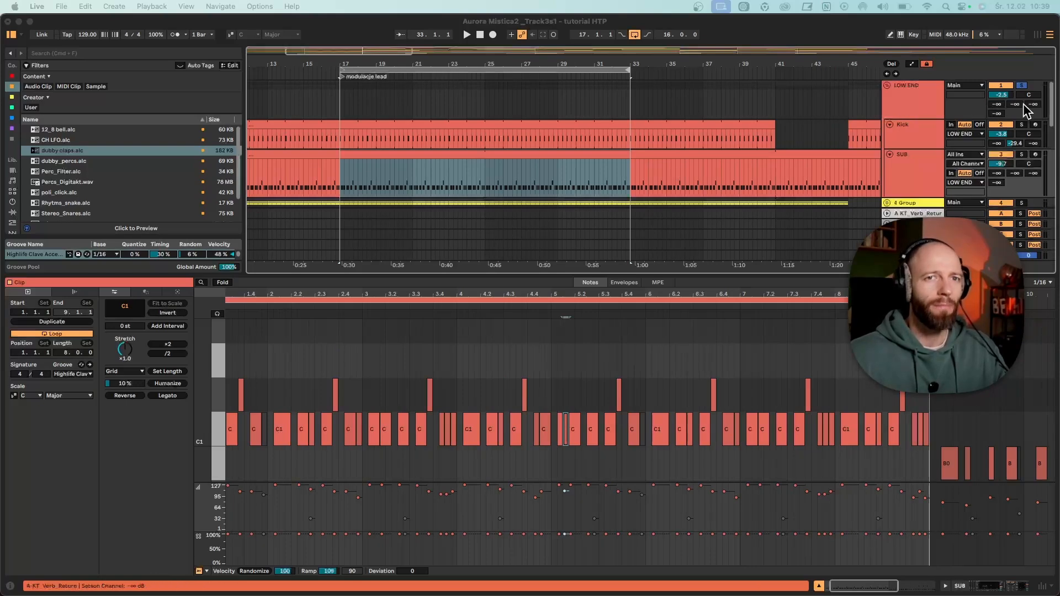
- Turn off solo on the LOW END group and collapse the SUB track
click(1024, 84)
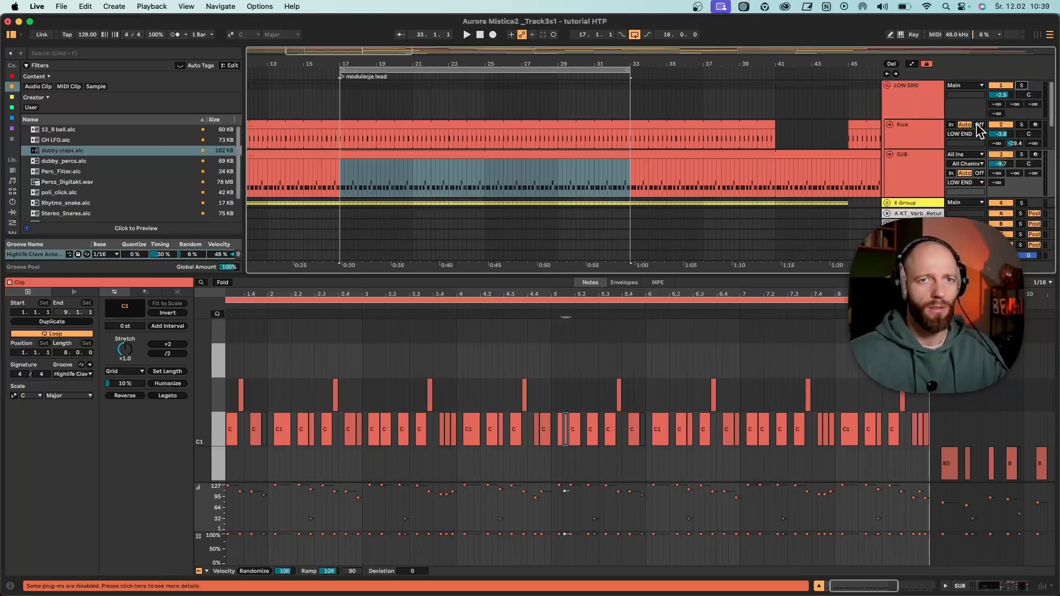
click(889, 154)
click(886, 165)
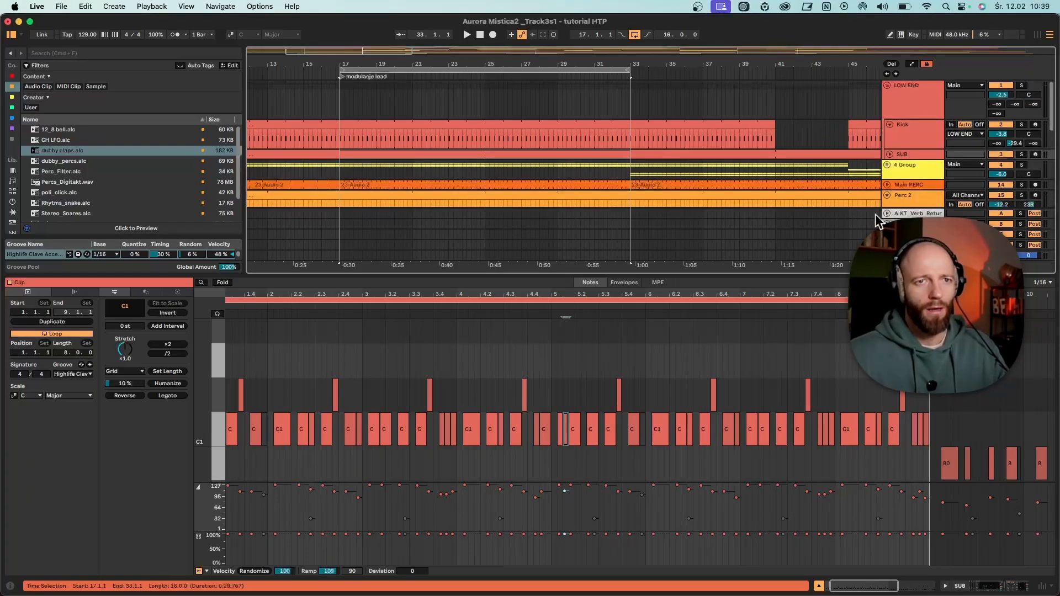
- Enlarge the arrangement area, expand the 4 Group to show its hi-hat and shaker tracks, and play from bar 17
drag(644, 64, 541, 64)
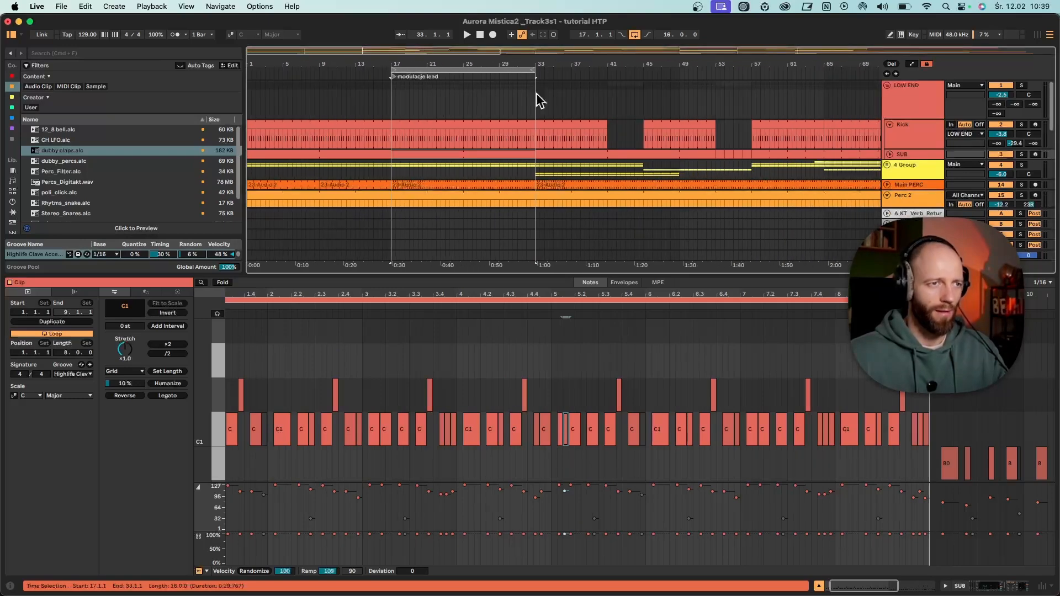
drag(538, 274, 568, 440)
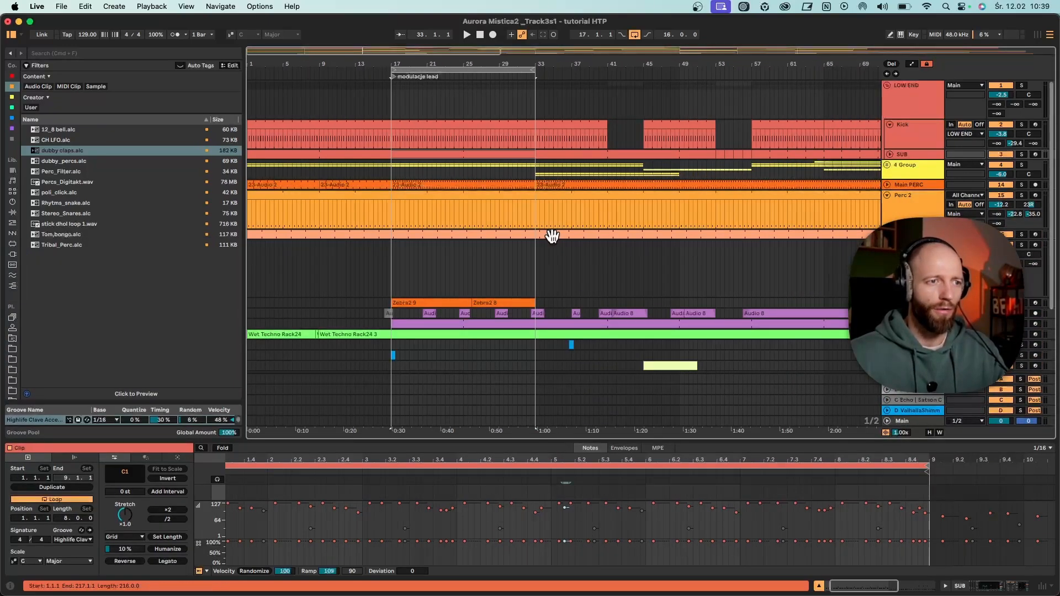
scroll(552, 237, down, 5)
scroll(686, 232, up, 5)
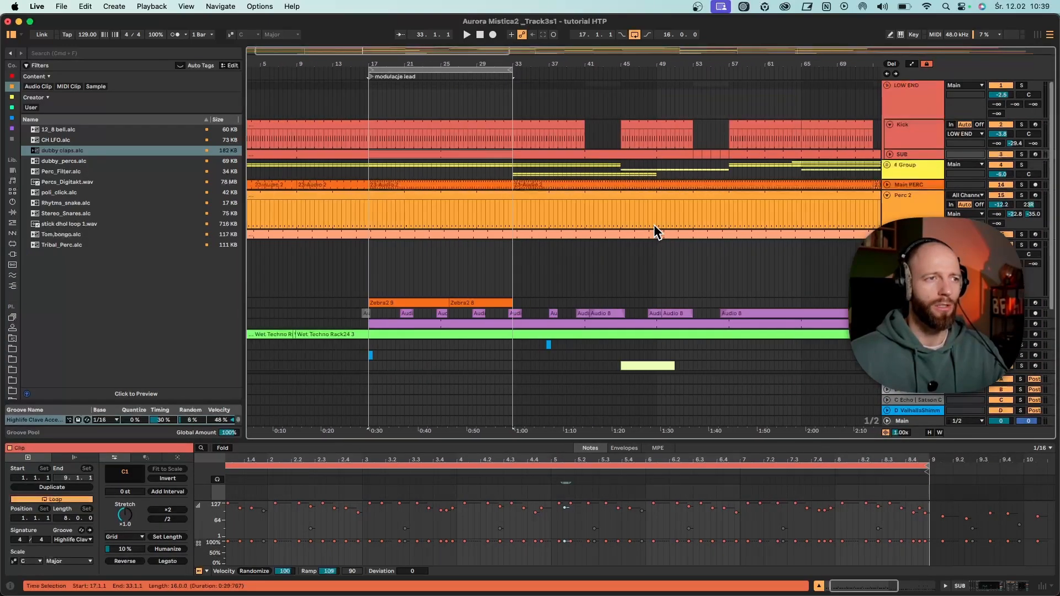
click(887, 164)
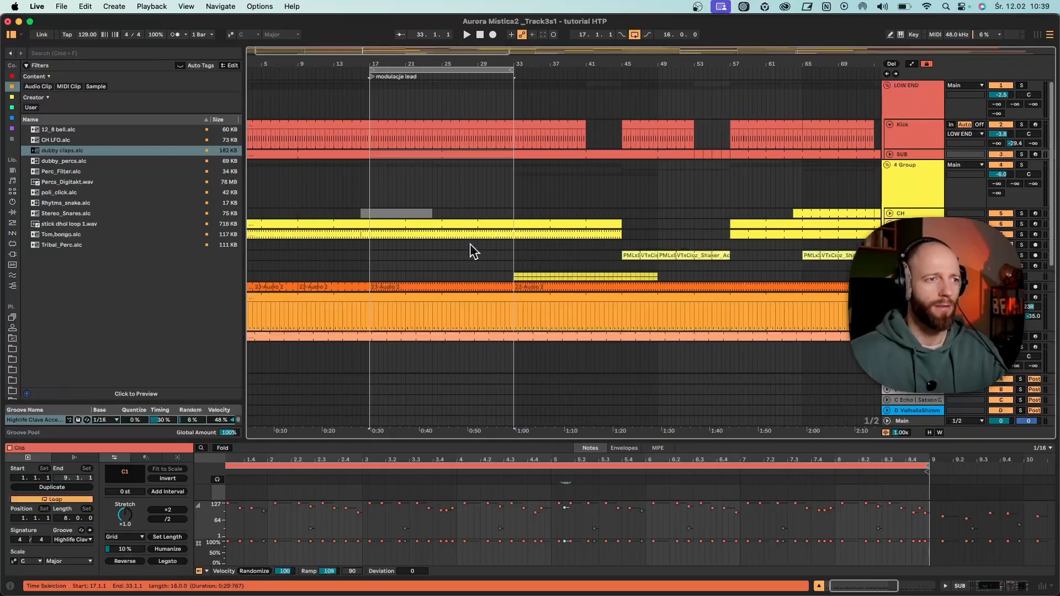
click(377, 244)
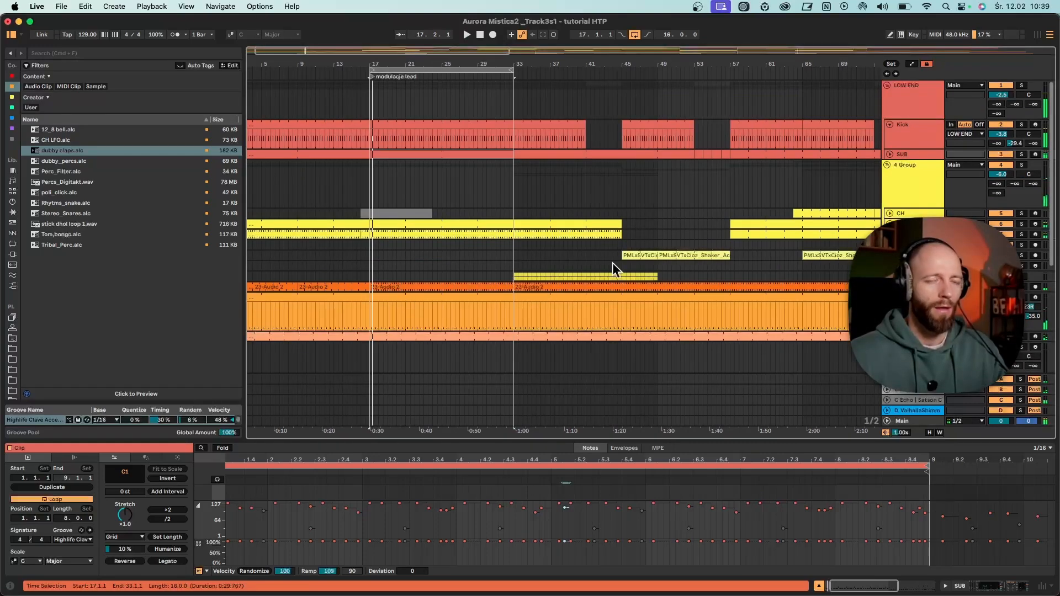
- Set the large dial of the Gem device in the Instrument Rack to 4.25 and play the loop
scroll(612, 263, down, 5)
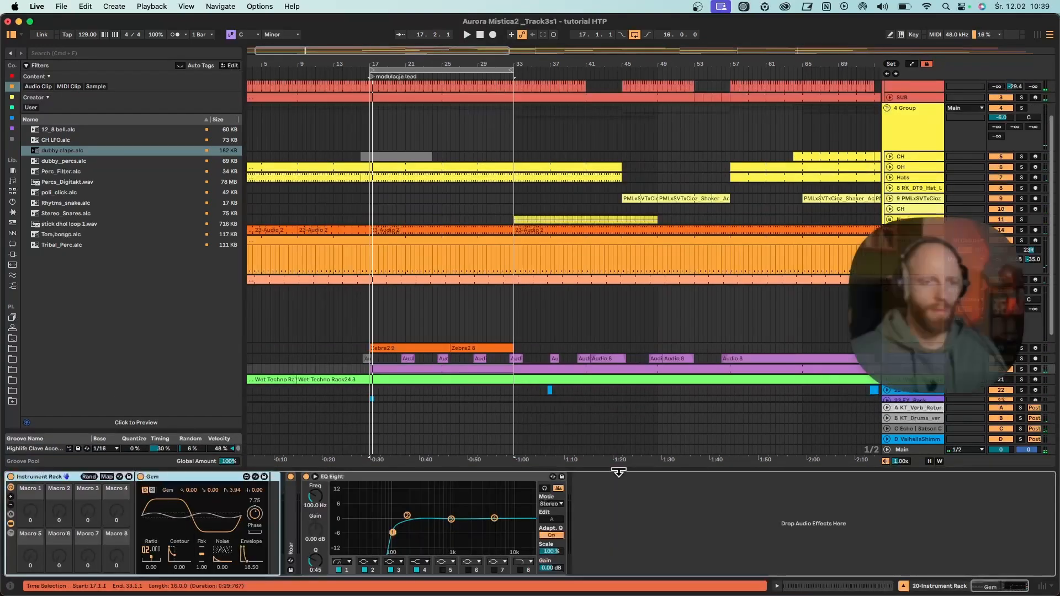
drag(256, 513, 255, 541)
key(space)
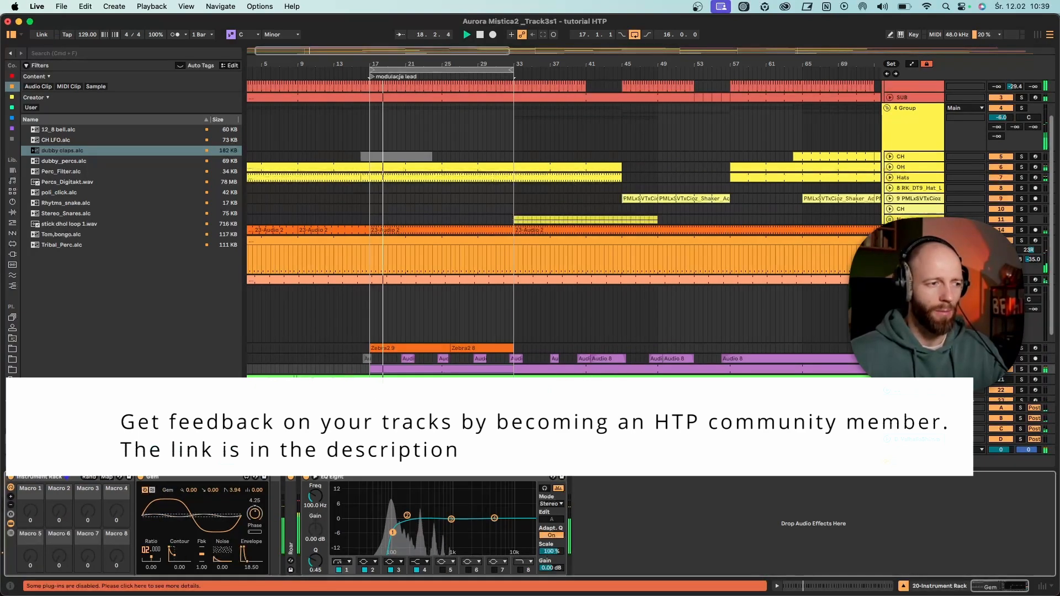
- Open the devices of the Hats track in the 4 Group
click(924, 179)
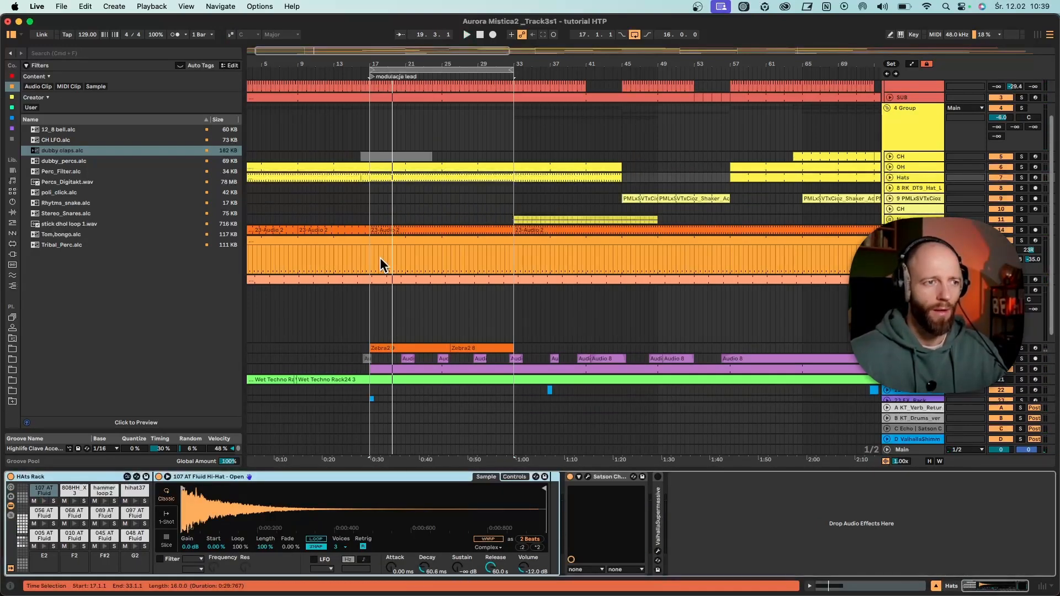
- Sweep the Decay of the 107 AT Fluid Hi-Hat while the loop plays, and leave it at 42.7 ms
drag(419, 565, 420, 524)
key(space)
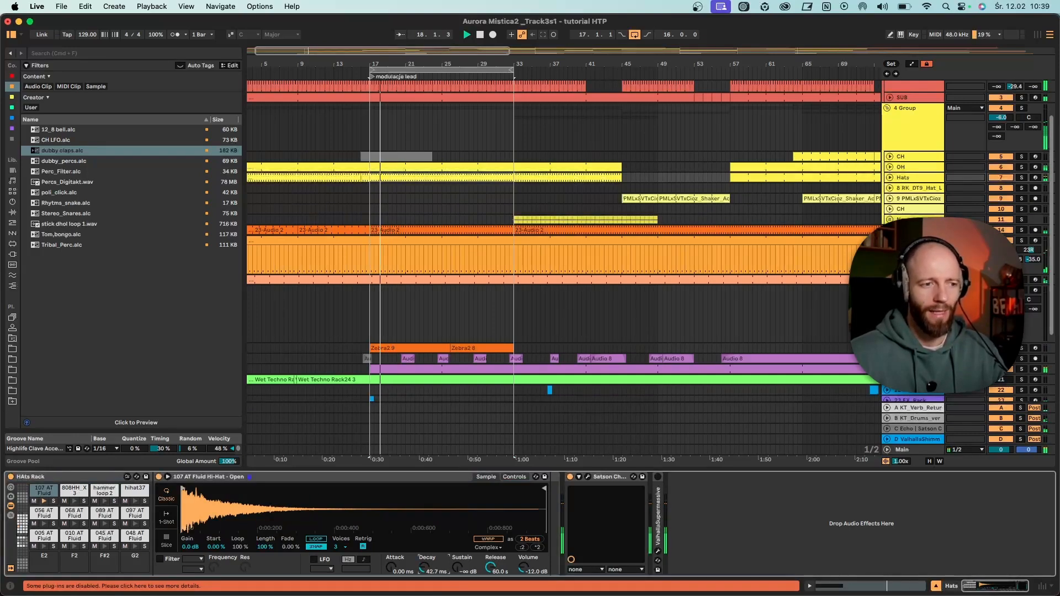
drag(419, 564, 419, 593)
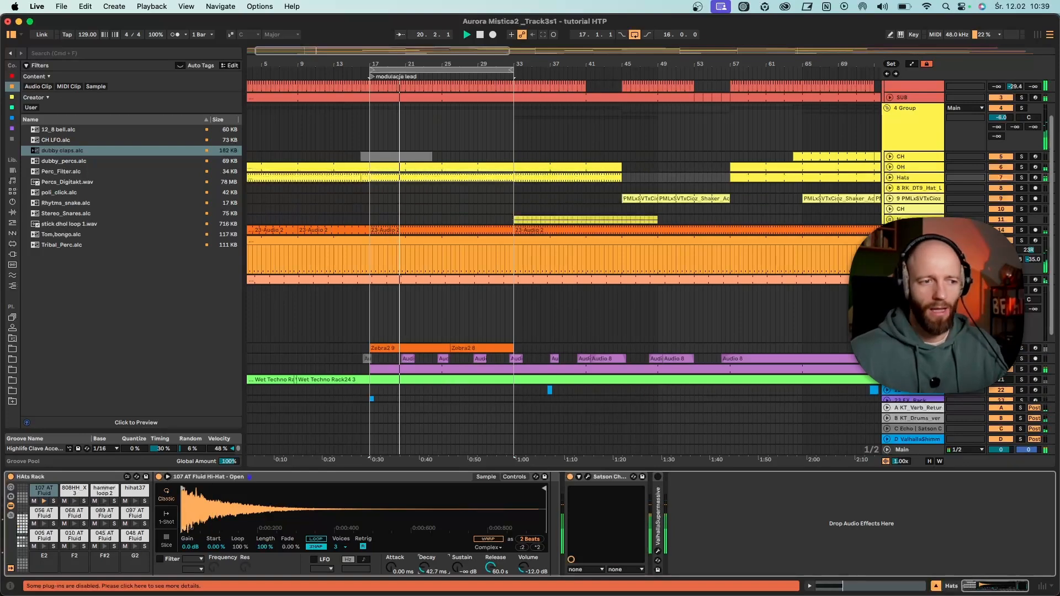
key(space)
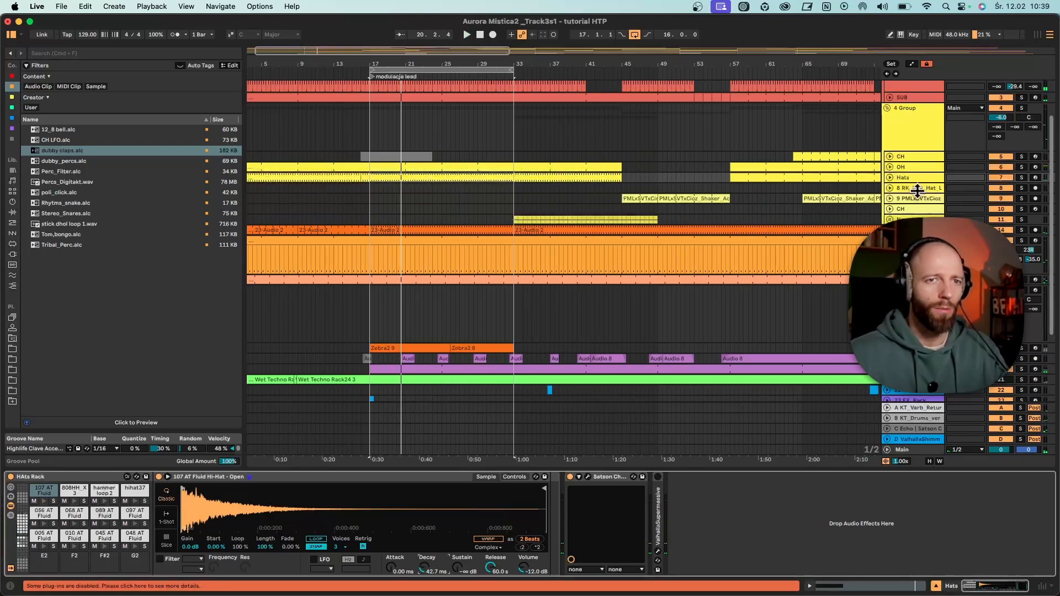
- Record a hand-moved automation of the open hi-hat's Decay on the Hats track from bar 17 to about bar 25
scroll(972, 276, down, 5)
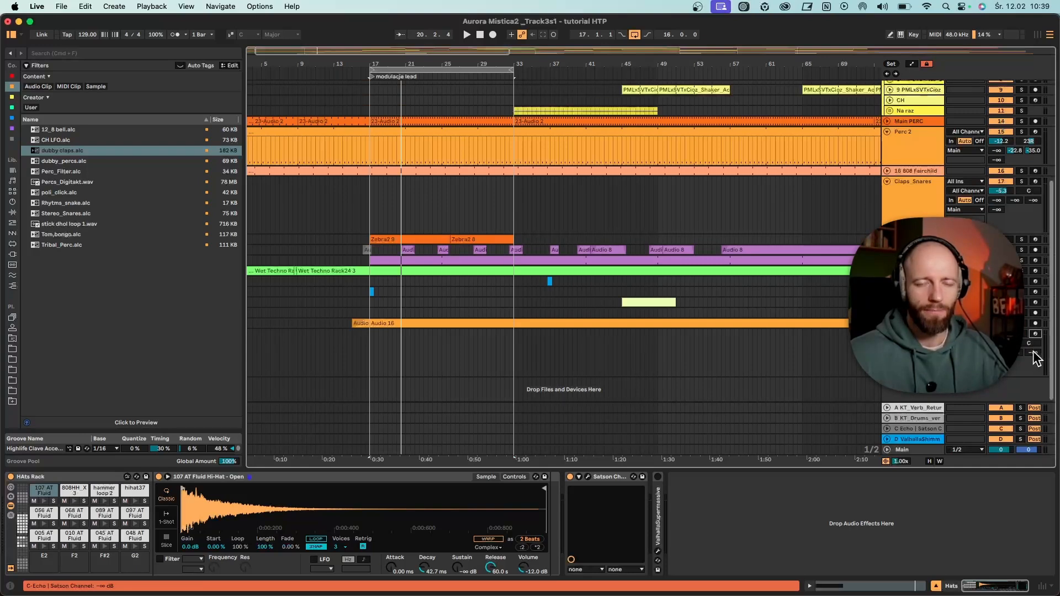
scroll(1032, 297, up, 8)
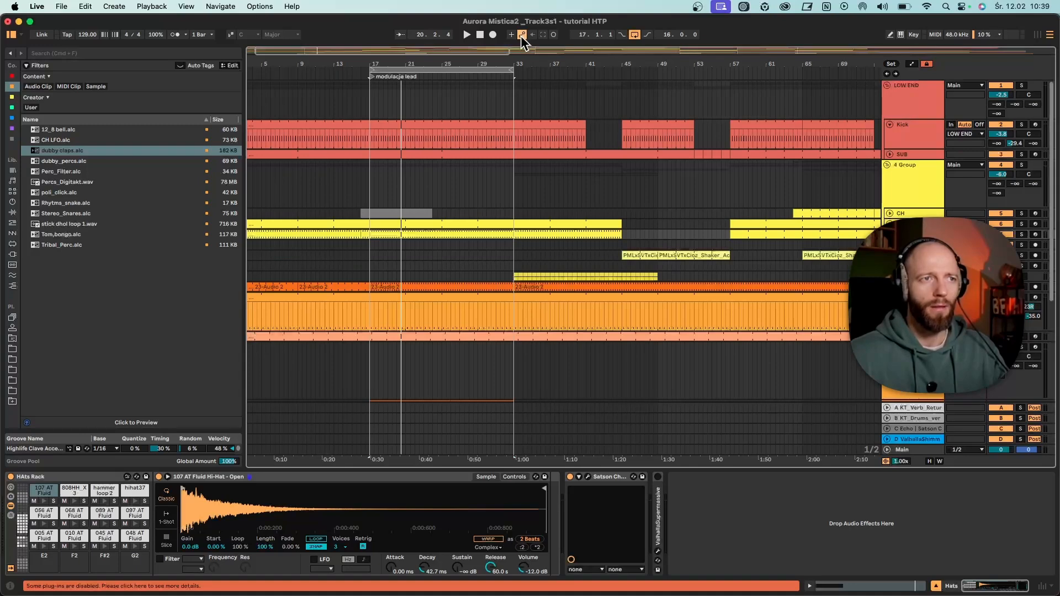
click(370, 177)
click(492, 34)
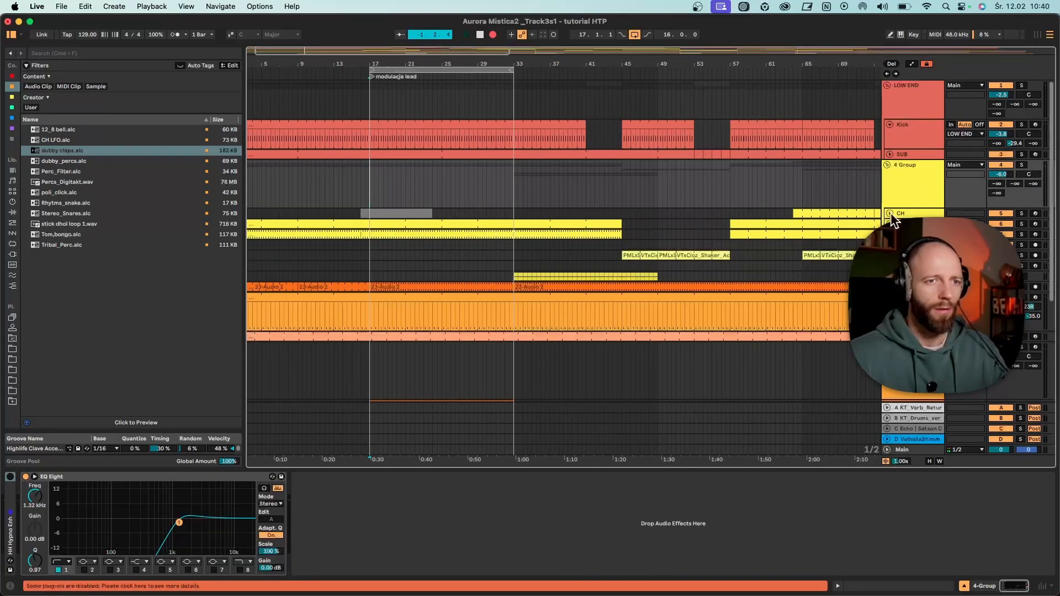
click(902, 235)
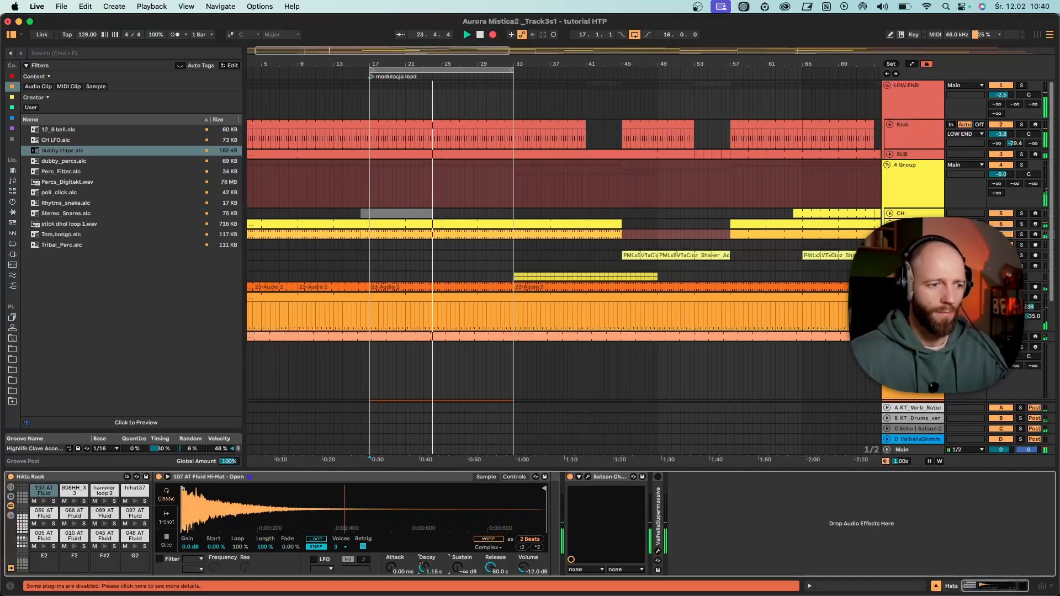
drag(425, 568, 430, 574)
key(space)
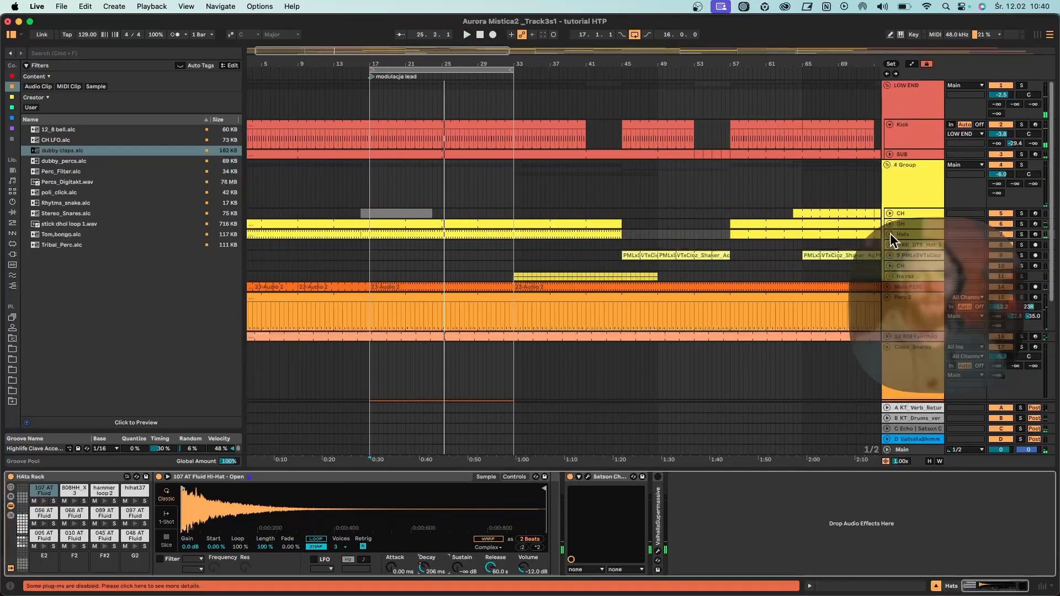
- Unfold the Hats track and show the automation lanes with its Decay curve
click(889, 233)
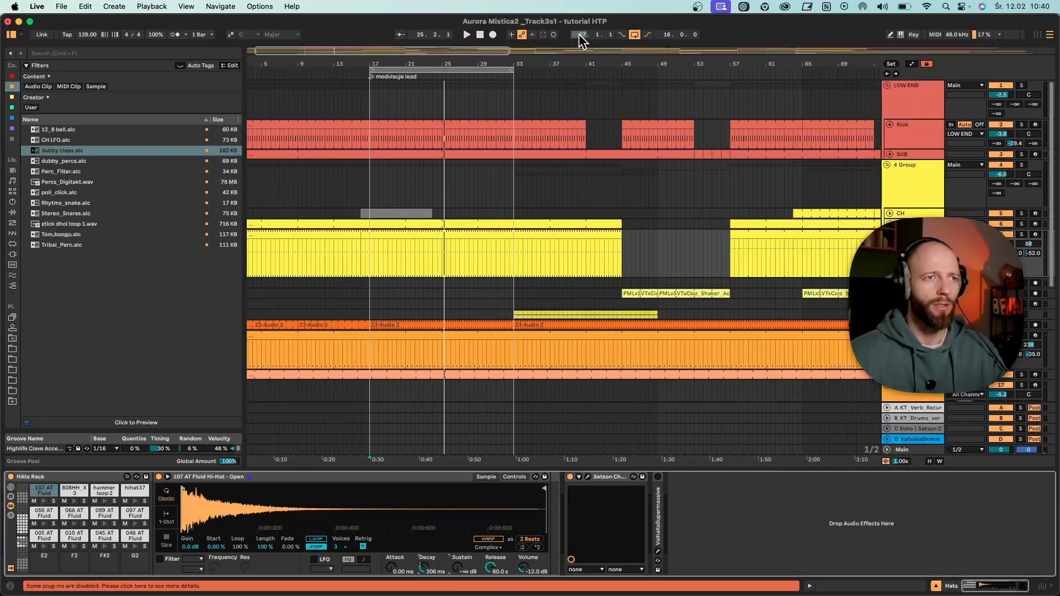
click(912, 63)
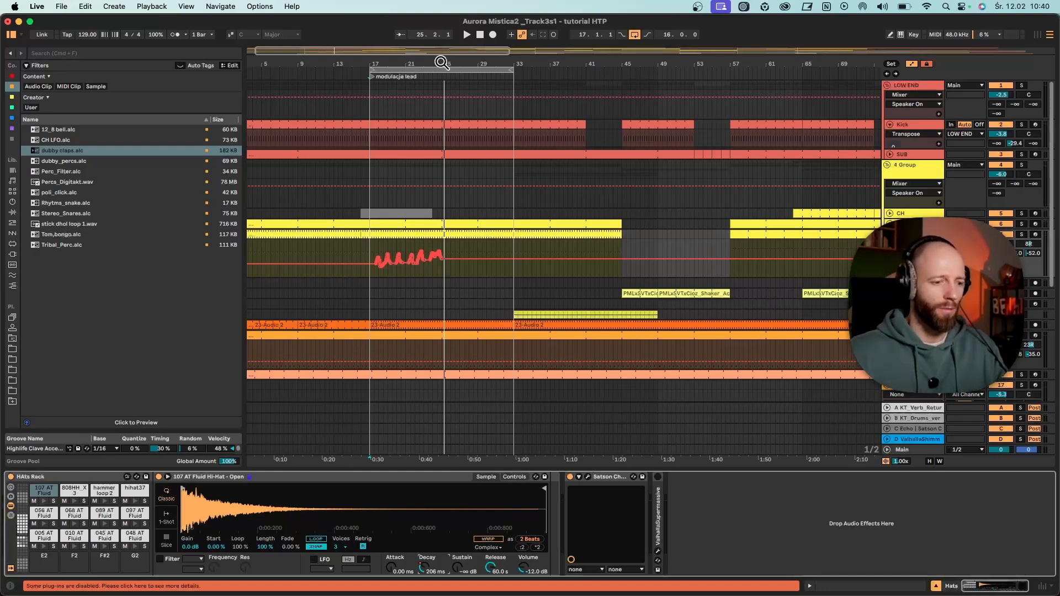
drag(419, 59, 532, 261)
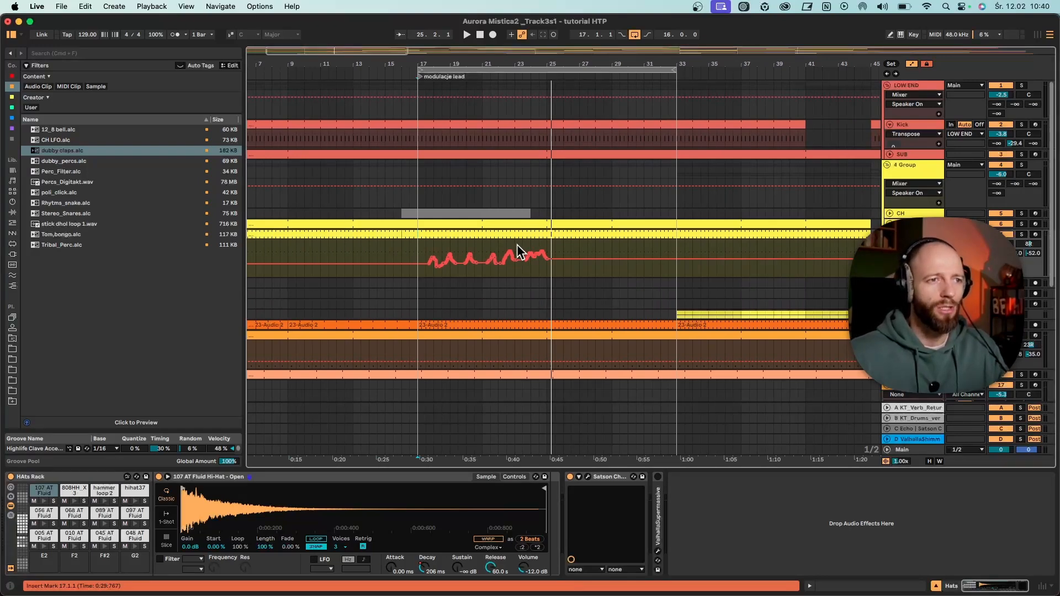
- Select the Hats Decay automation from 17.1.1 to 23.3.1 and duplicate it twice along the timeline
drag(516, 246, 406, 246)
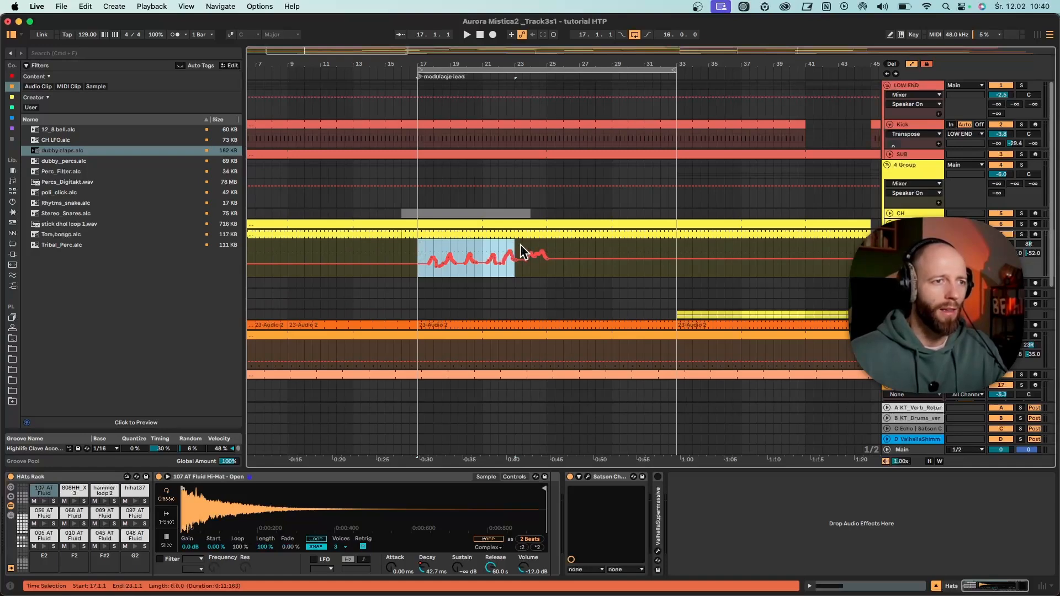
drag(520, 244, 422, 256)
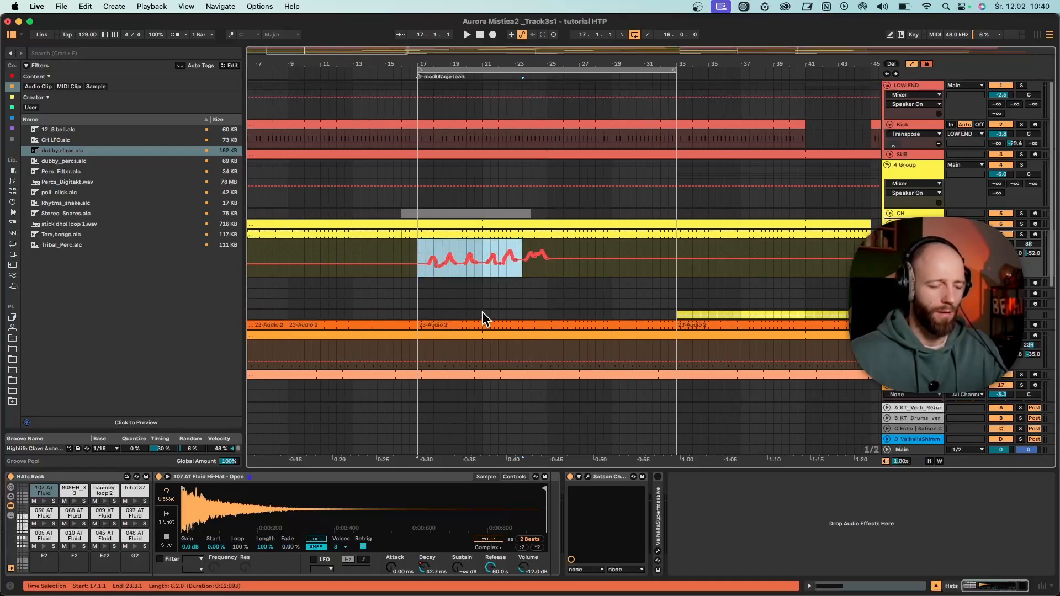
key(super+d)
key(super+d)
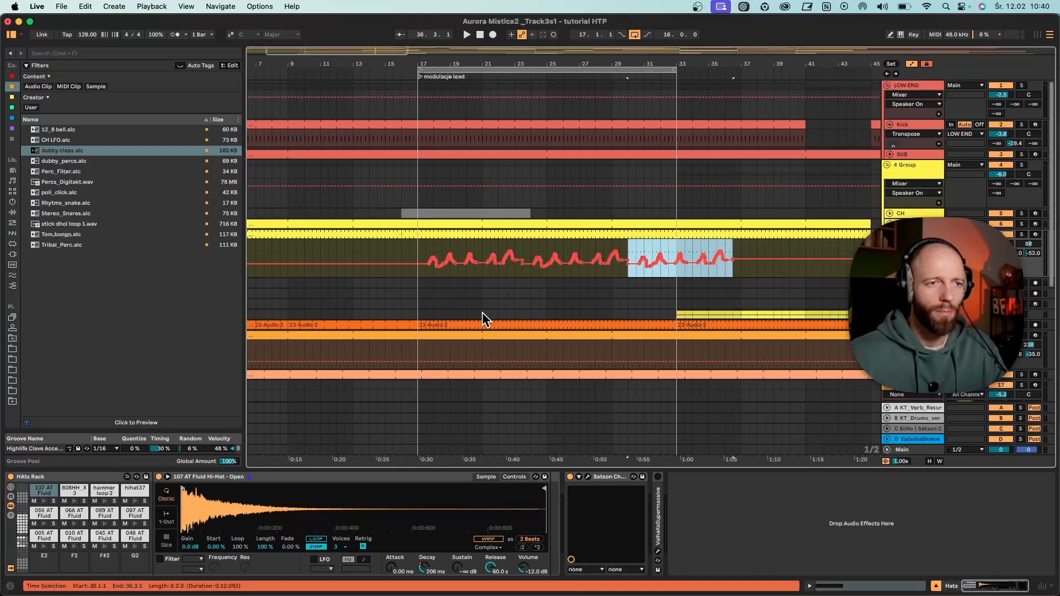
- Duplicate the Decay automation twice more, extend the loop to bars 17 to 45, and play it
drag(696, 62, 736, 70)
key(super+d)
key(super+d)
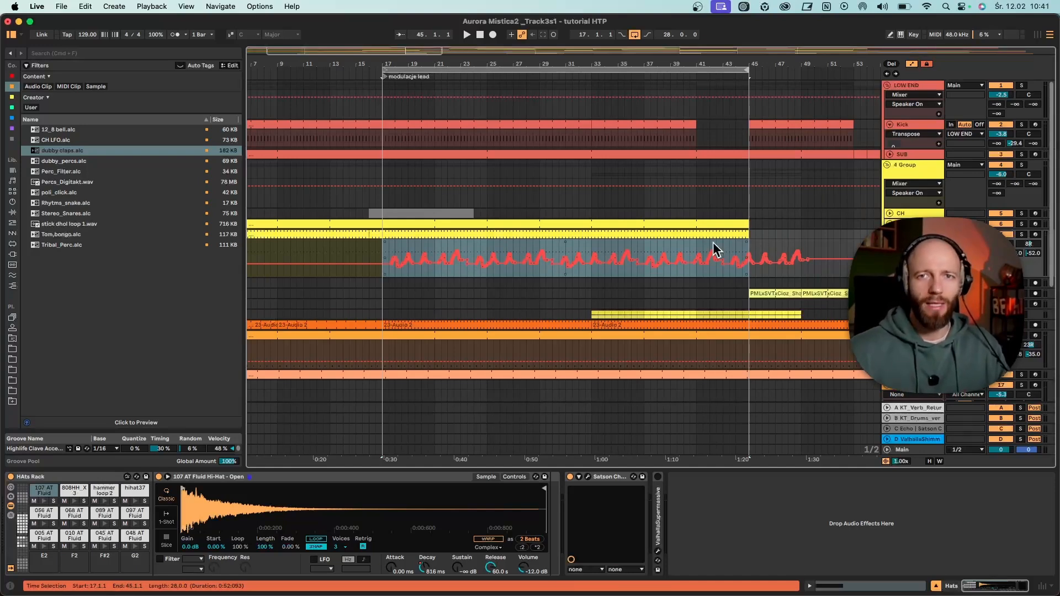
key(space)
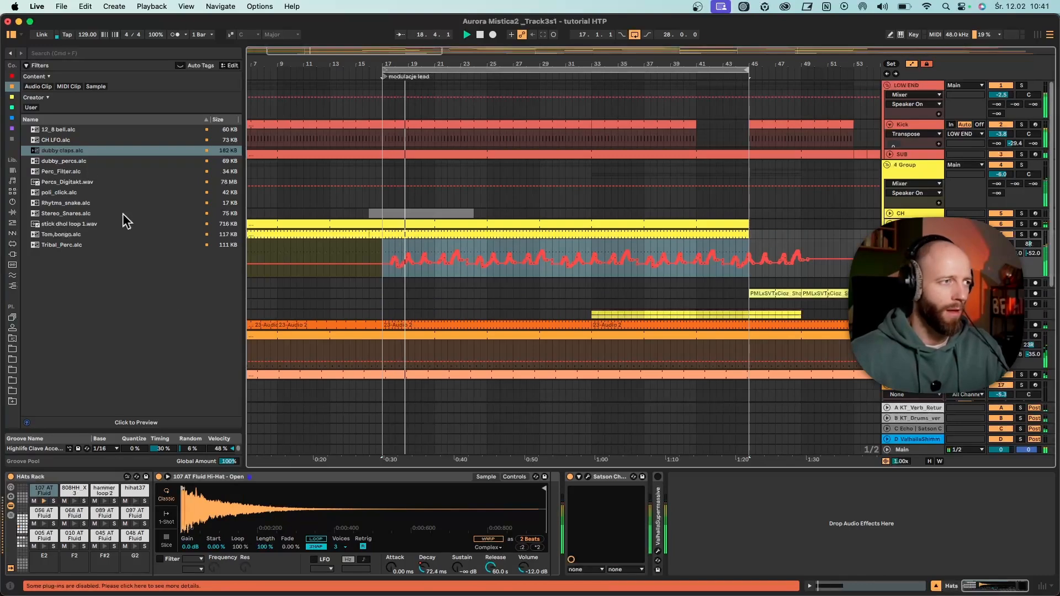
- Insert an Echo device directly after the open hi-hat's drum rack on the Hats track
click(13, 128)
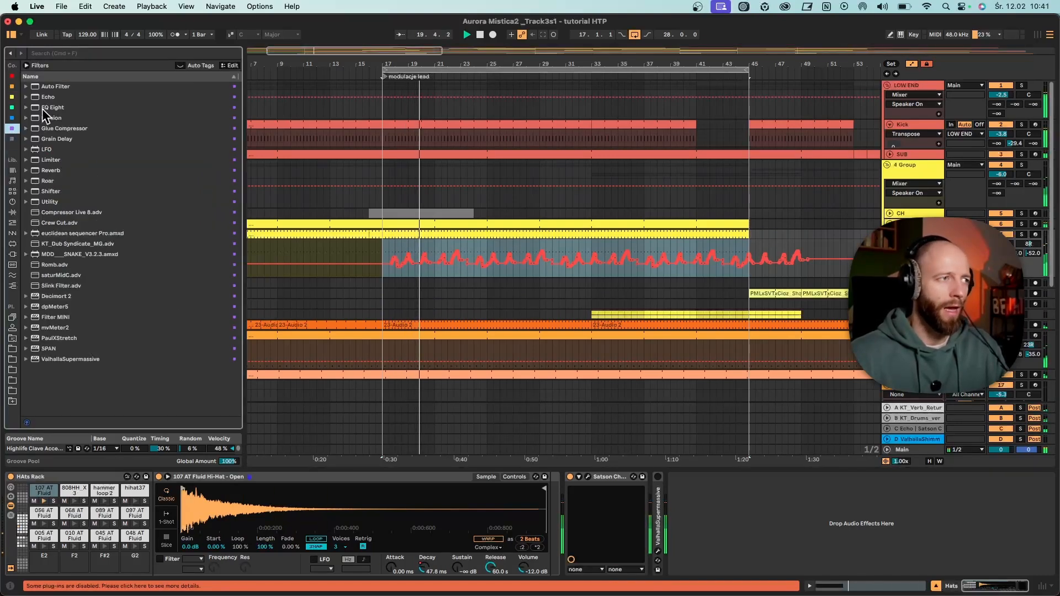
mouse_move(36, 96)
mouse_down()
mouse_move(525, 456)
mouse_move(557, 508)
mouse_up()
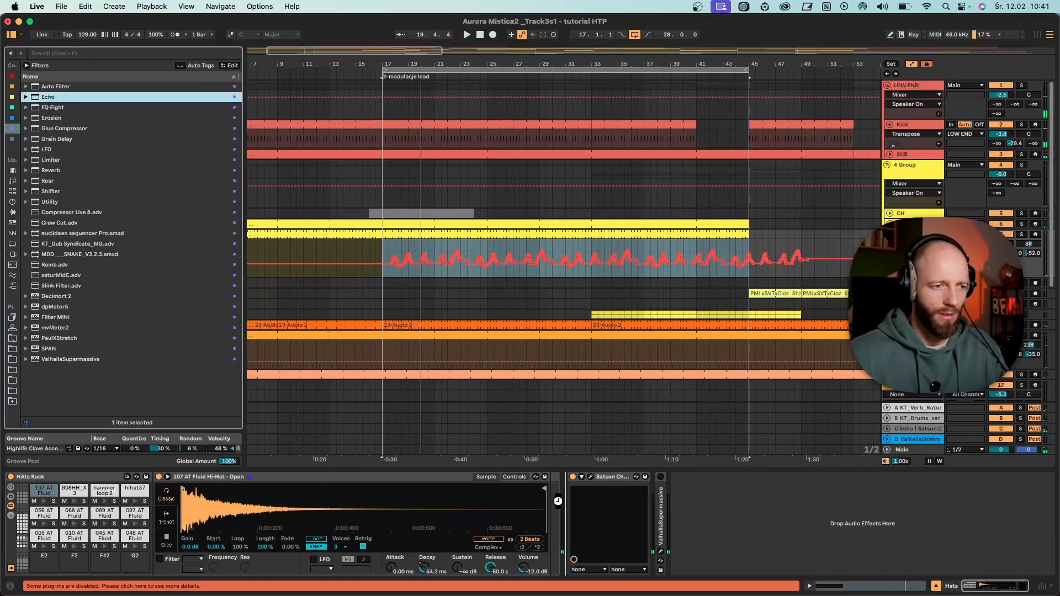
drag(630, 569, 631, 569)
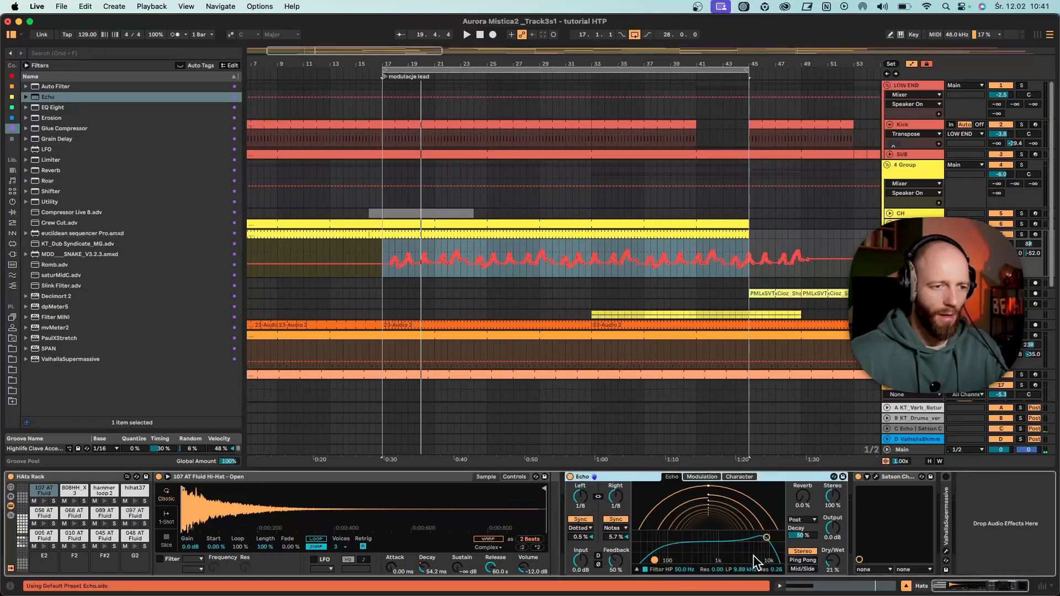
- Set the Echo's Dry/Wet to 9.5 % during playback and fold the open hi-hat's sampler device
click(832, 560)
key(space)
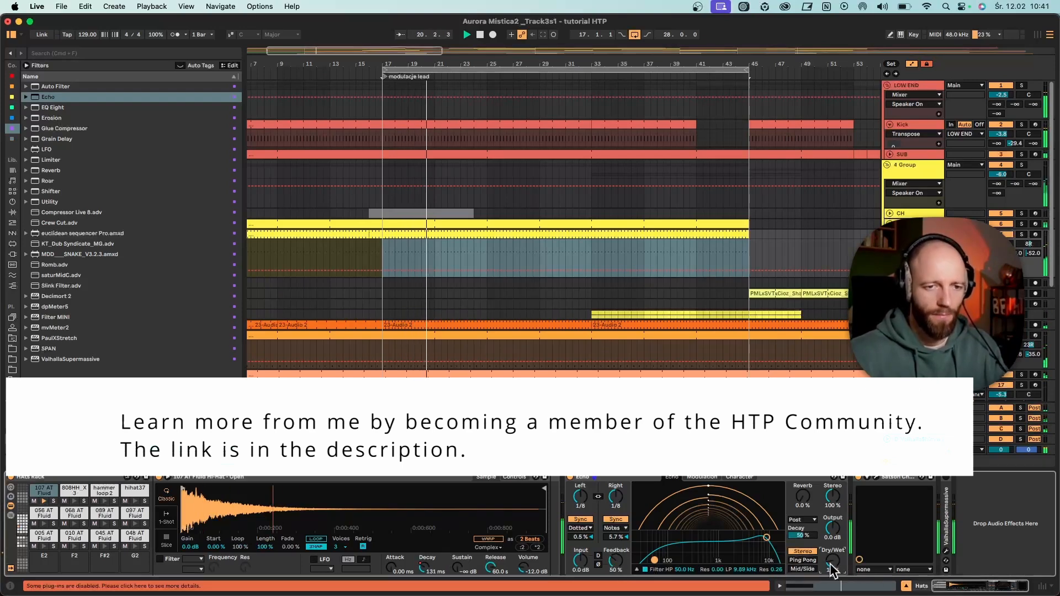
double_click(654, 478)
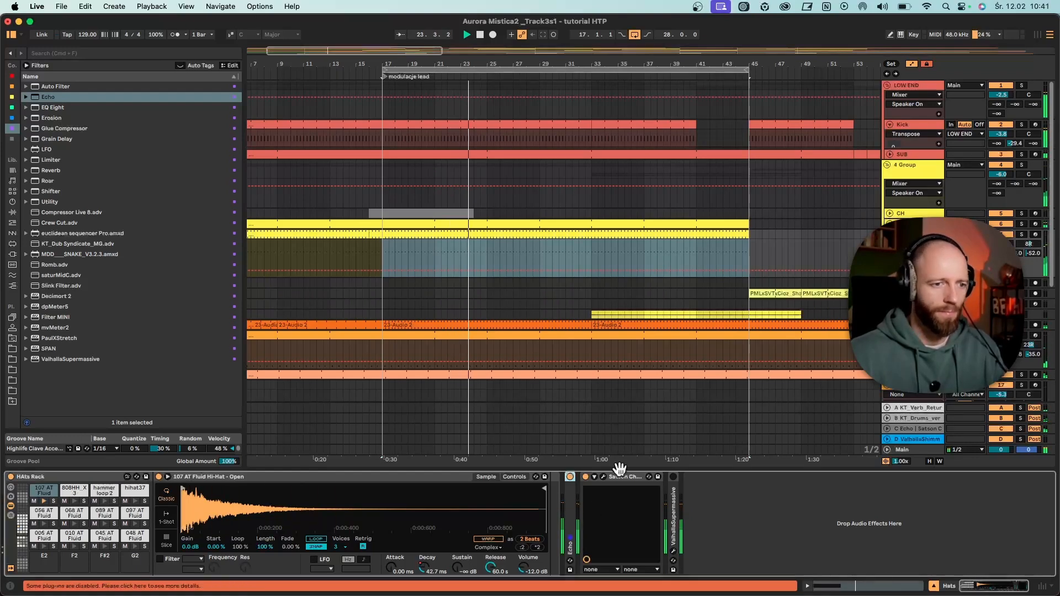
double_click(570, 513)
drag(832, 561, 832, 568)
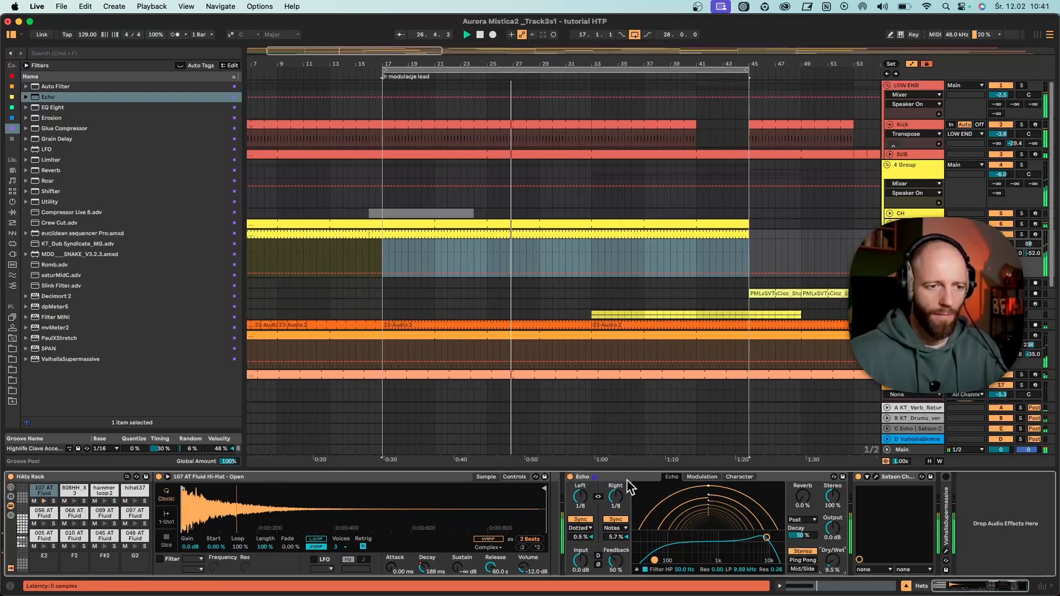
double_click(415, 478)
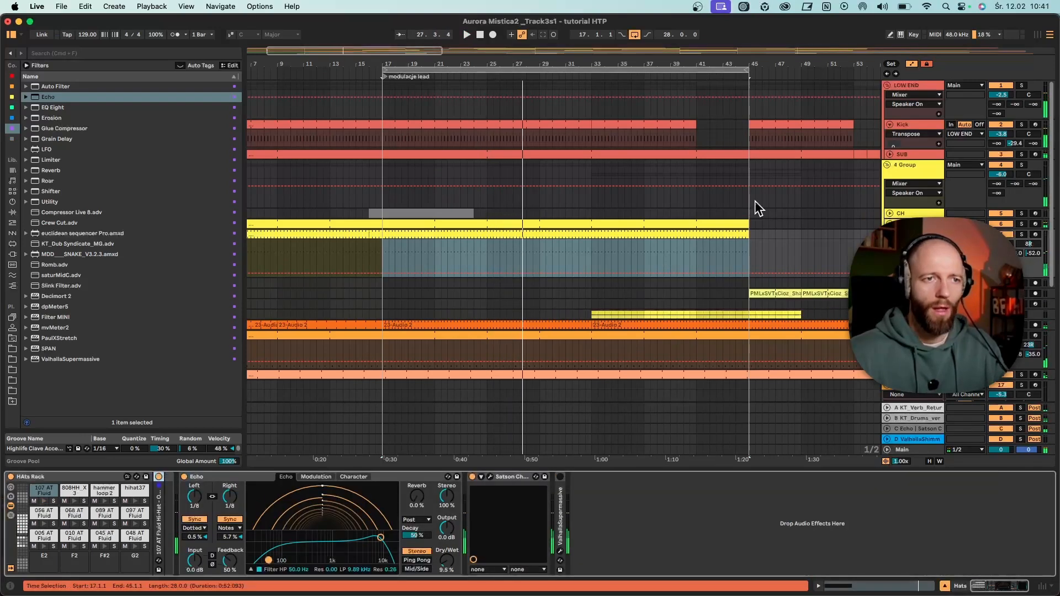
- Unfold the 808 Fairchild track, solo Perc 2, and set its send to the C Echo return to -53.0 dB
scroll(751, 221, down, 2)
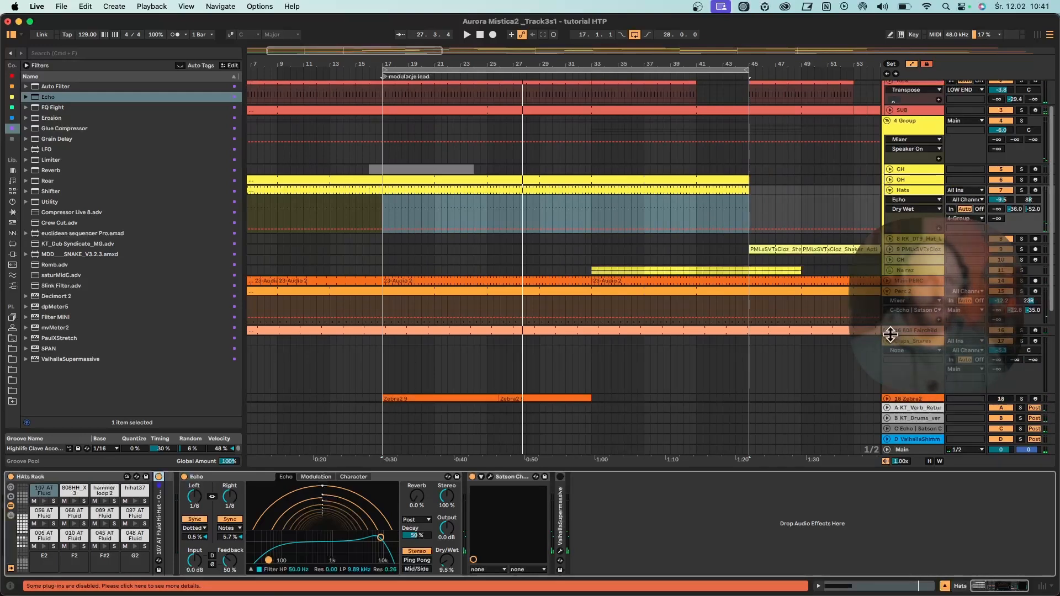
click(887, 330)
click(1027, 302)
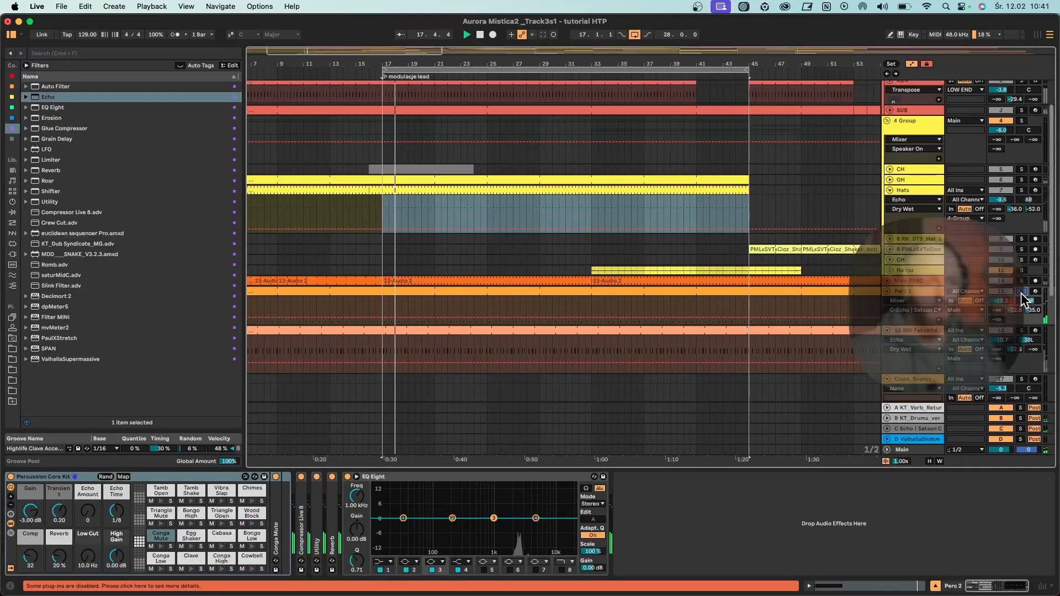
drag(1040, 316, 1041, 337)
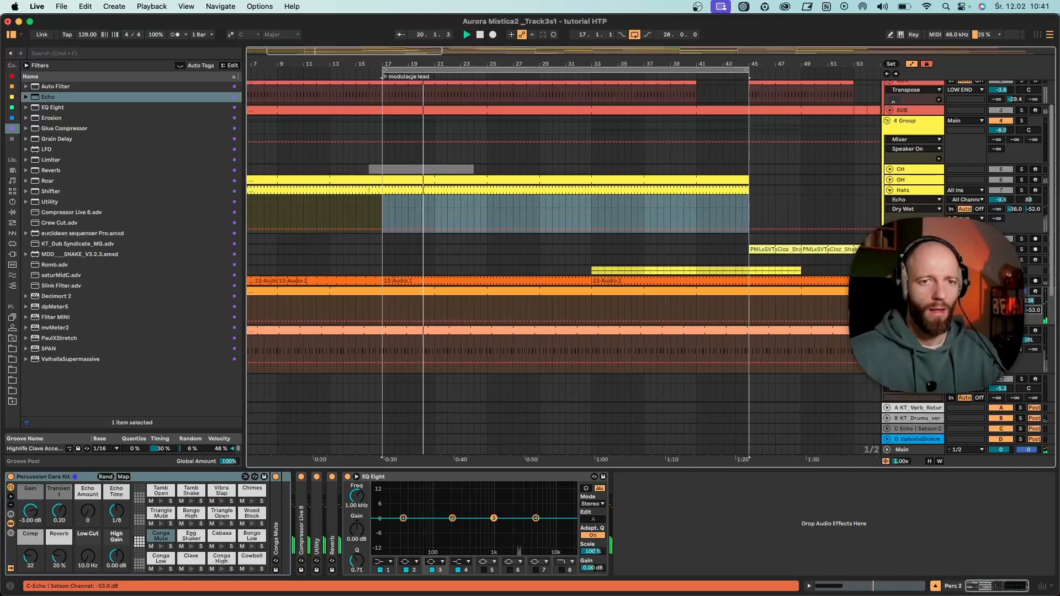
- Inspect the devices of the KT_Drums return and the C Echo return
click(915, 418)
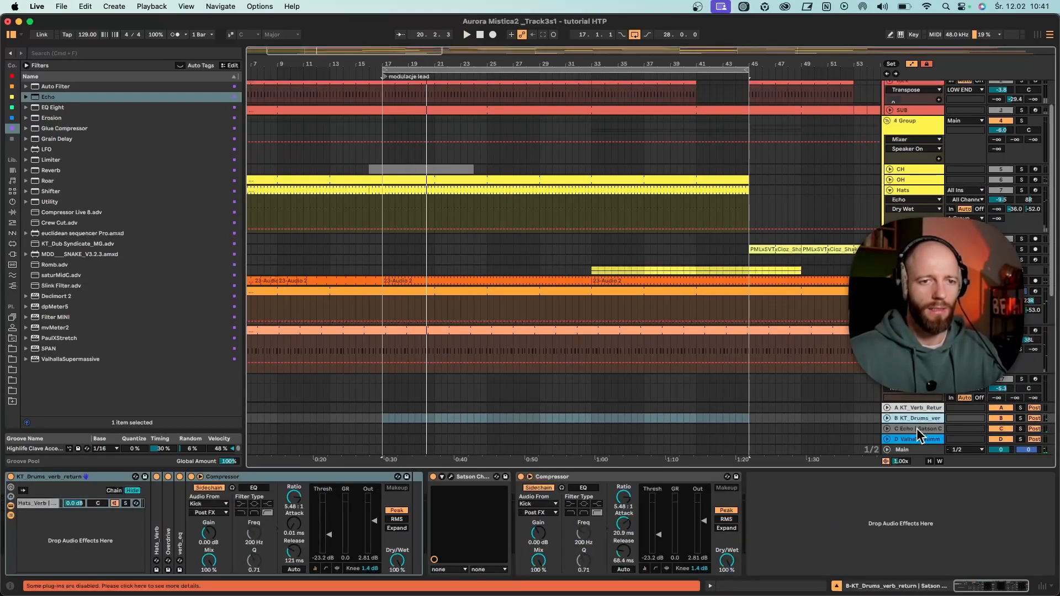
click(918, 429)
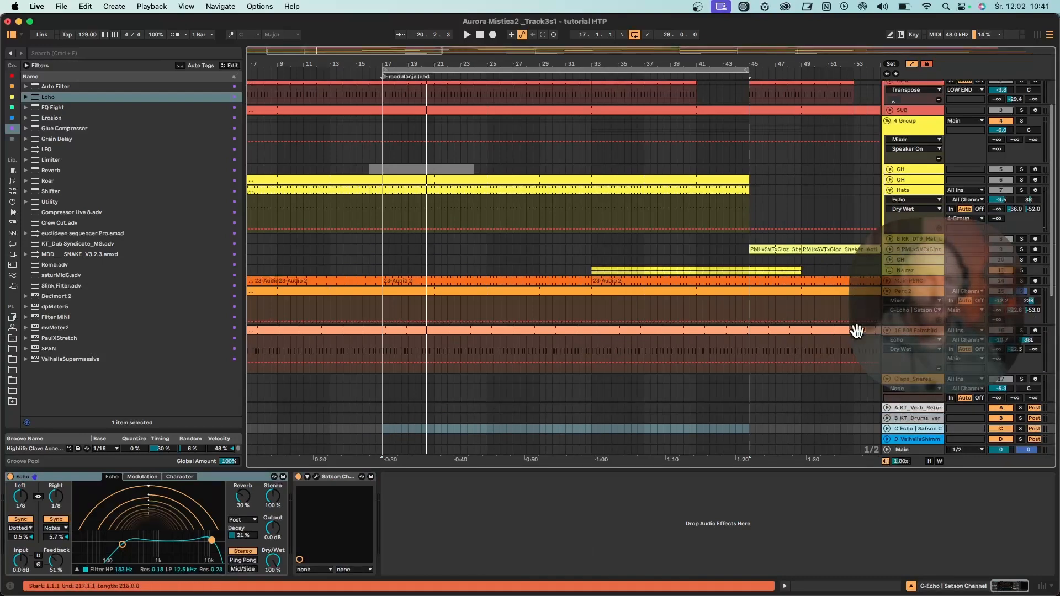
- Record automation of Perc 2's send to the C Echo return from bar 17, making four swells and ending at -29.0 dB
click(383, 353)
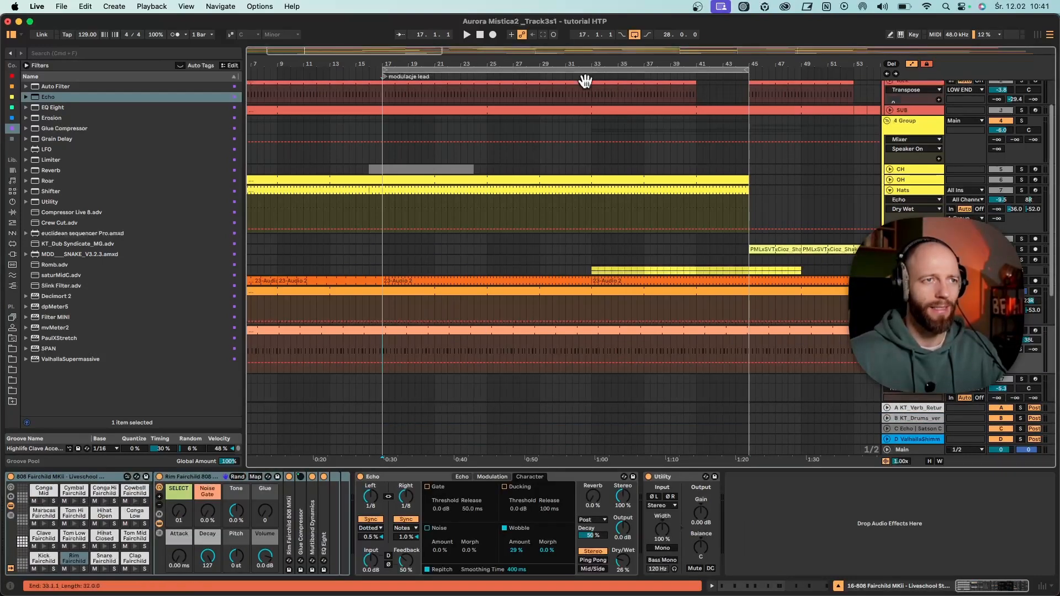
key(space)
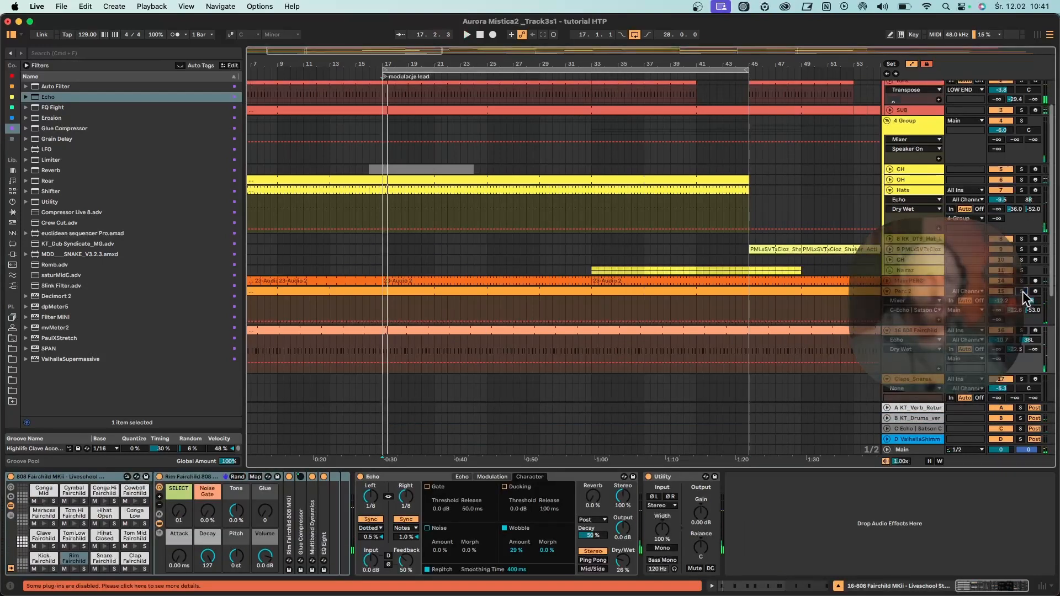
click(493, 34)
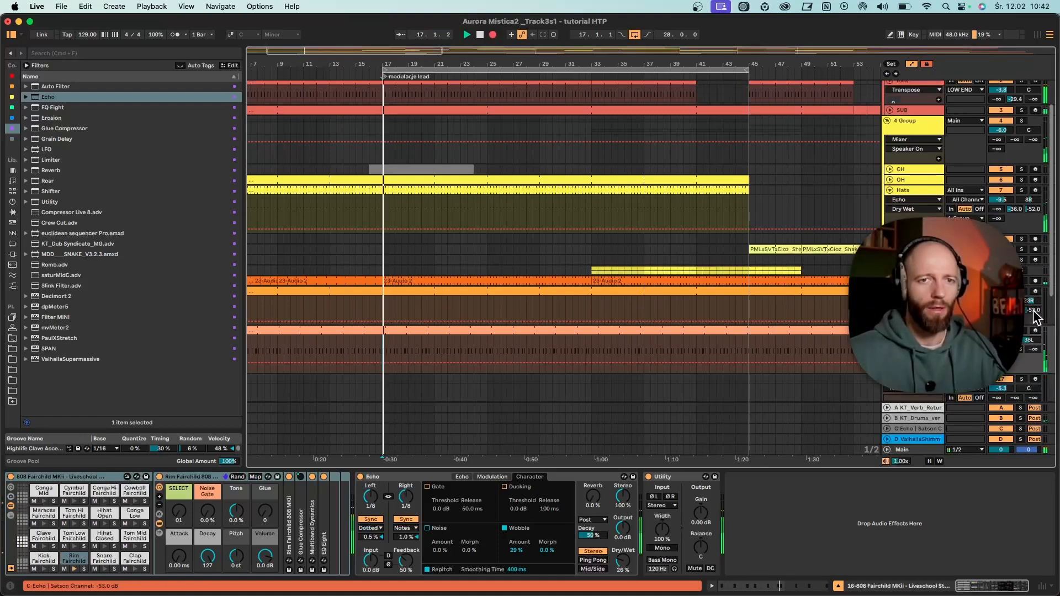
mouse_move(1033, 310)
mouse_down()
mouse_move(1032, 281)
mouse_move(1033, 297)
mouse_up()
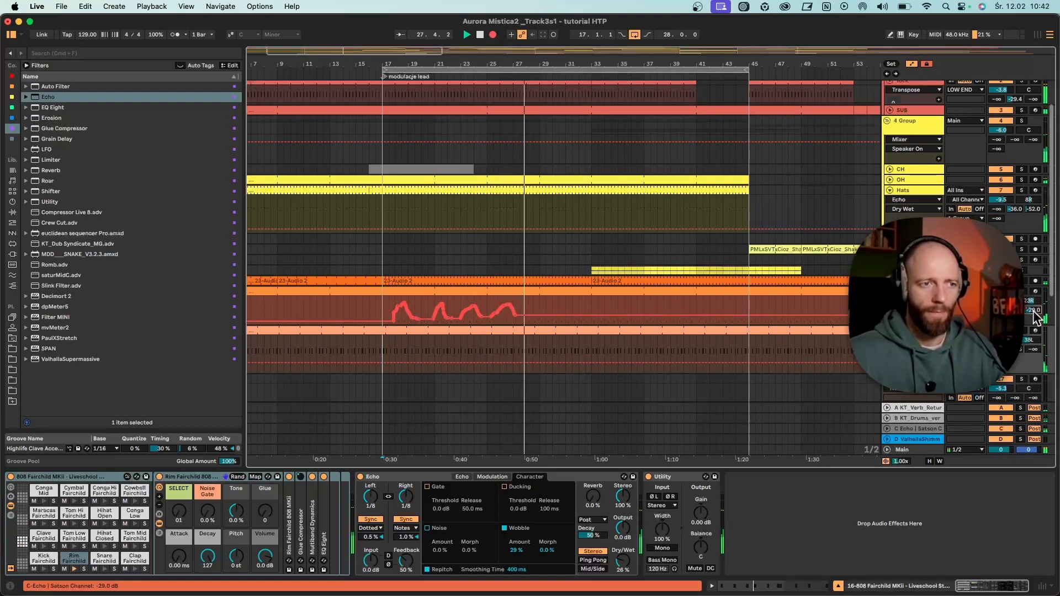
key(space)
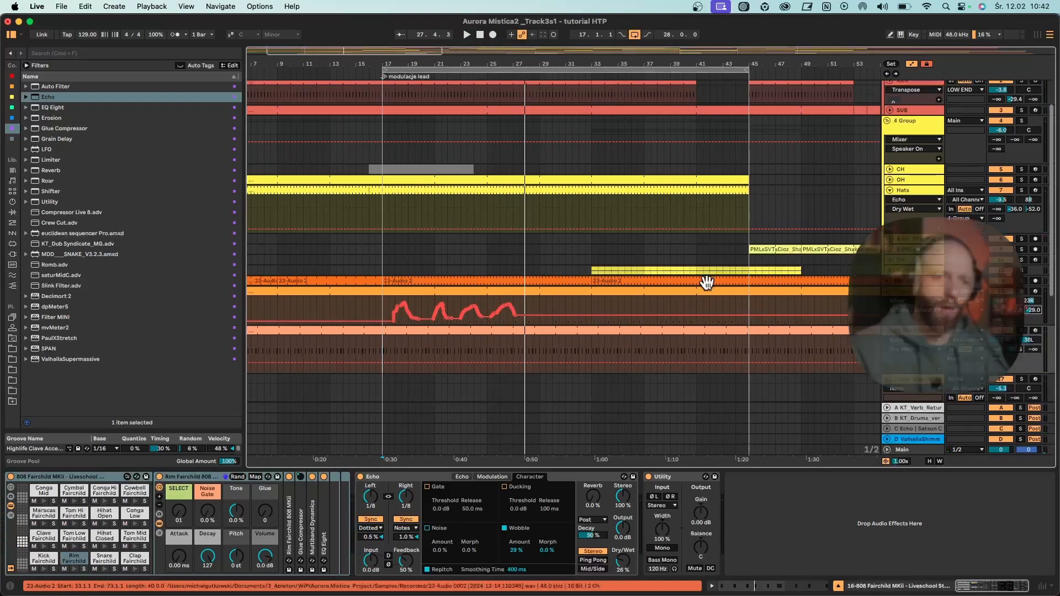
- Play the arrangement from bar 17 to hear Perc 2's recorded echo send automation
click(384, 307)
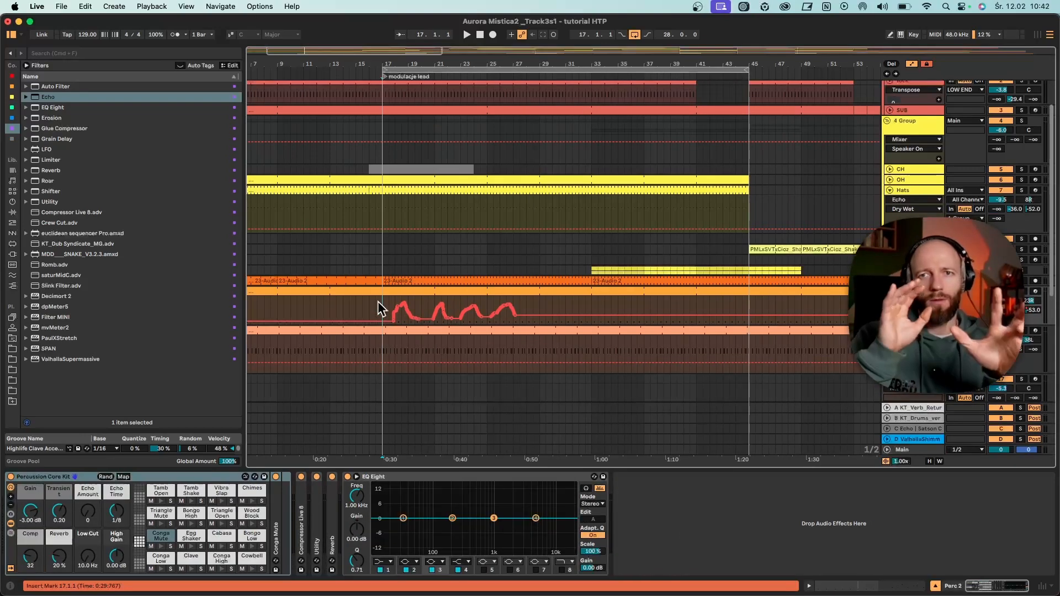
key(space)
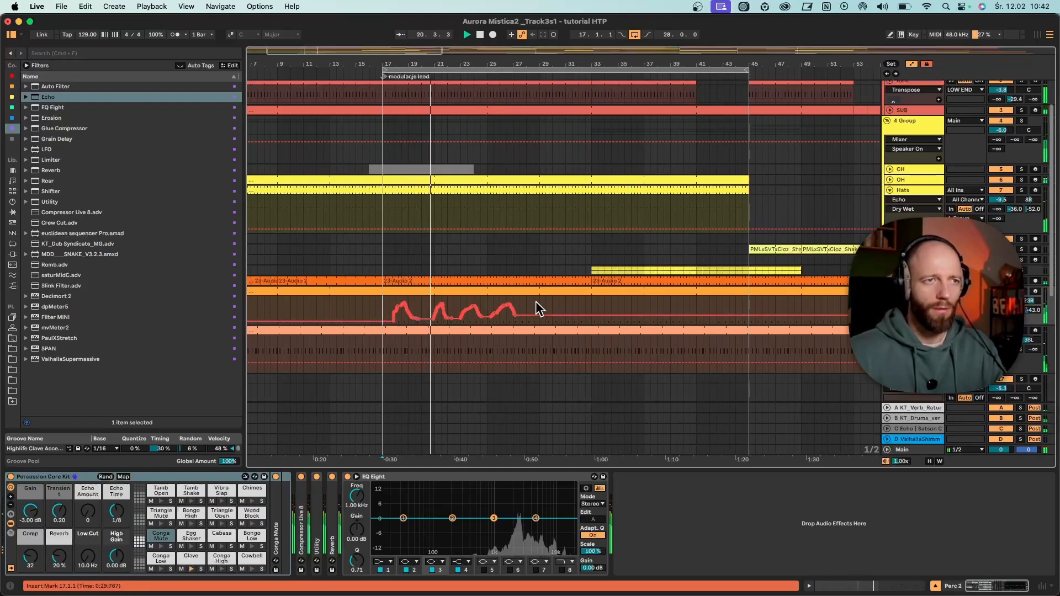
- Duplicate Perc 2's echo send automation from bar 17 to about bar 28 repeatedly until it covers the rest of the track
key(space)
drag(533, 310, 383, 308)
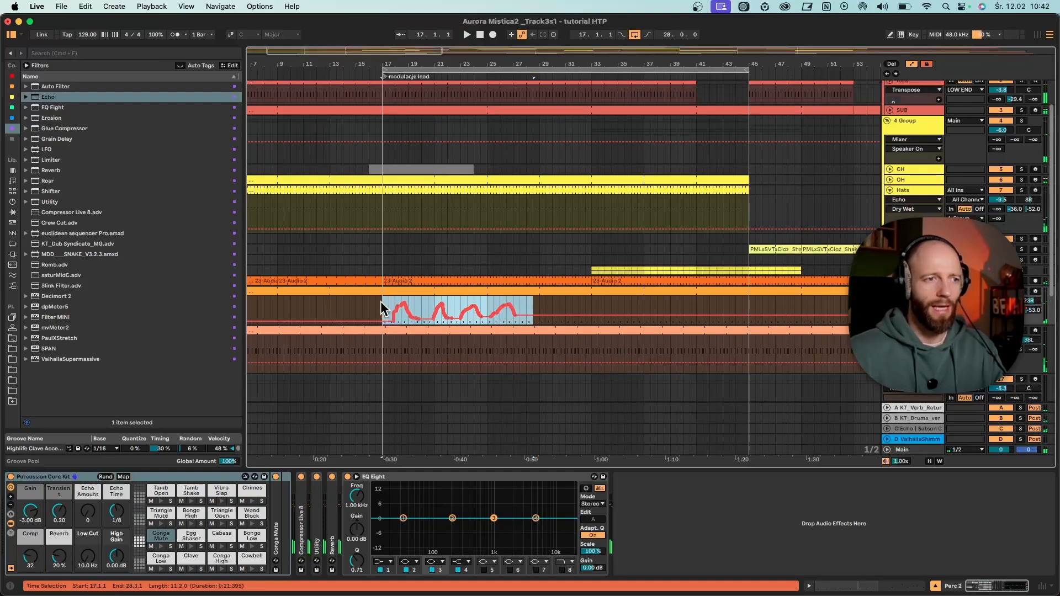
key(ctrl+d)
key(ctrl+d)
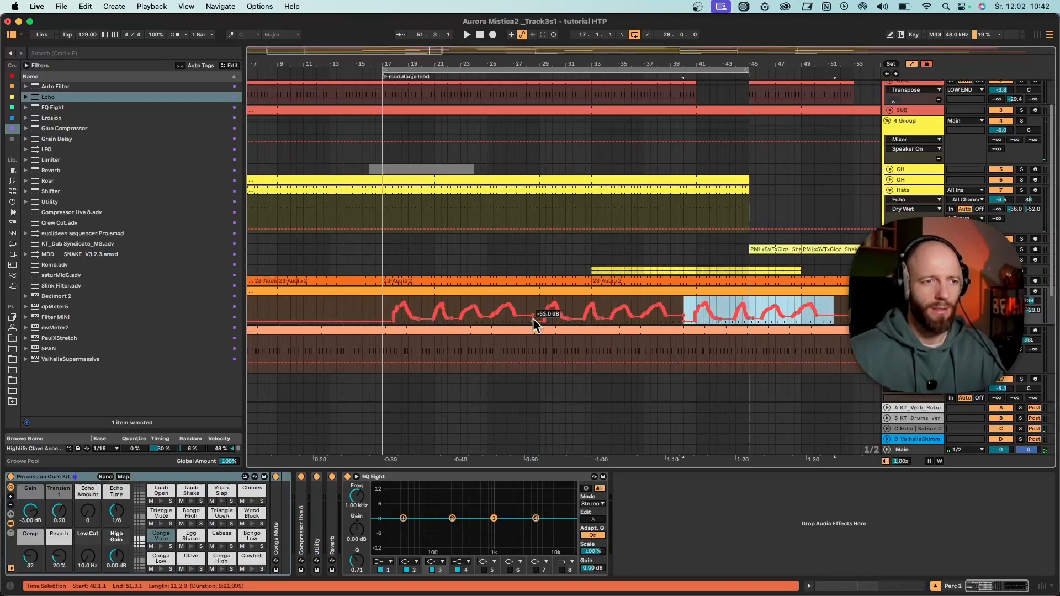
drag(746, 64, 738, 30)
key(super+d)
key(super+d)
key(super+d)
key(super+d)
key(super+d)
key(super+d)
key(super+d)
key(super+d)
key(super+d)
key(super+d)
key(super+d)
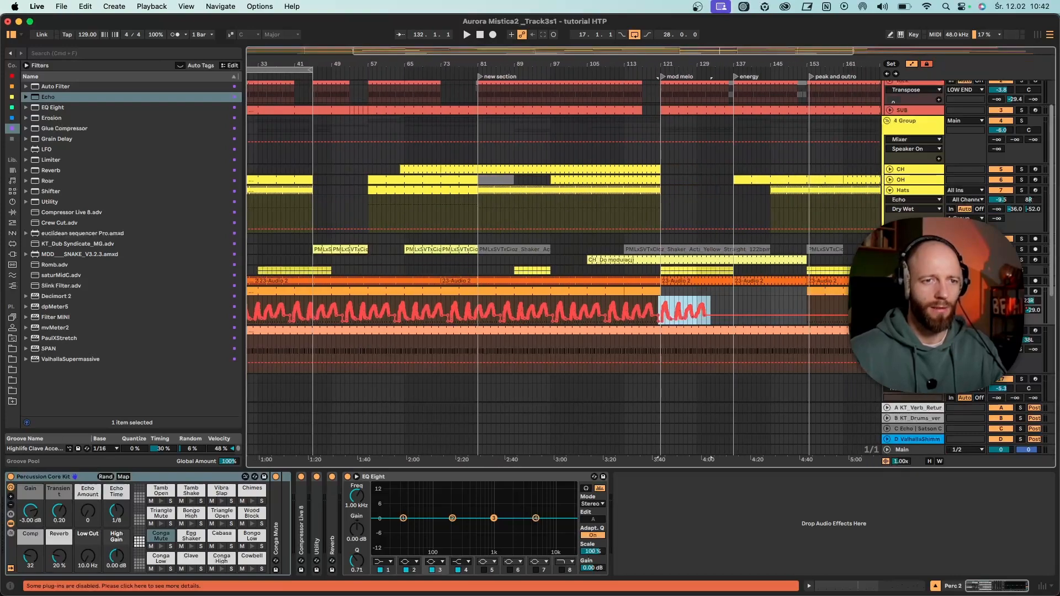
key(super+d)
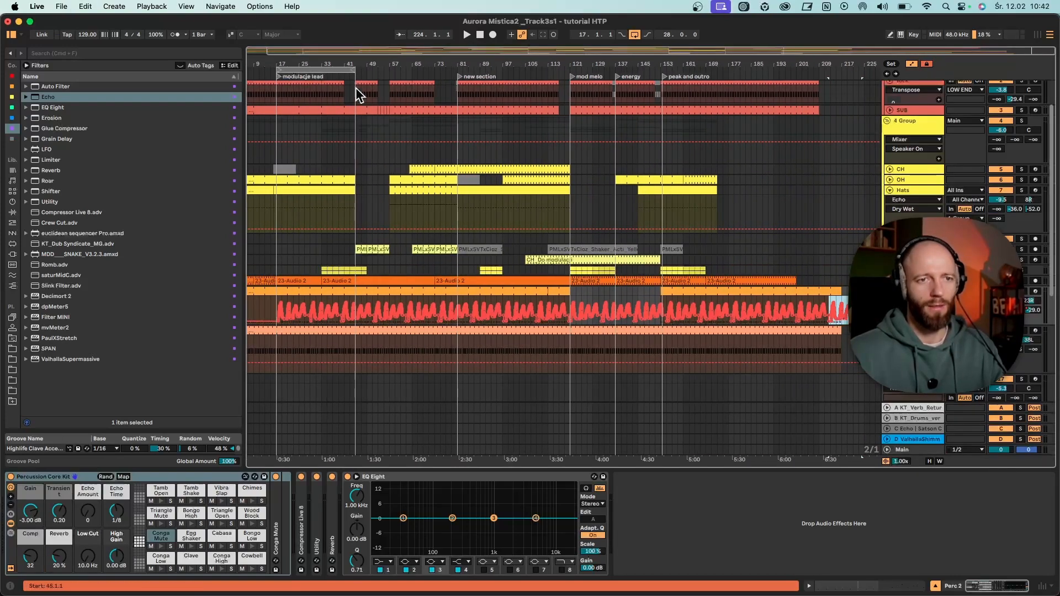
- Play from bar 17 and fill bars 1 to 17 of Perc 2 with two copies of an 8-bar stretch of swell automation
click(274, 298)
key(space)
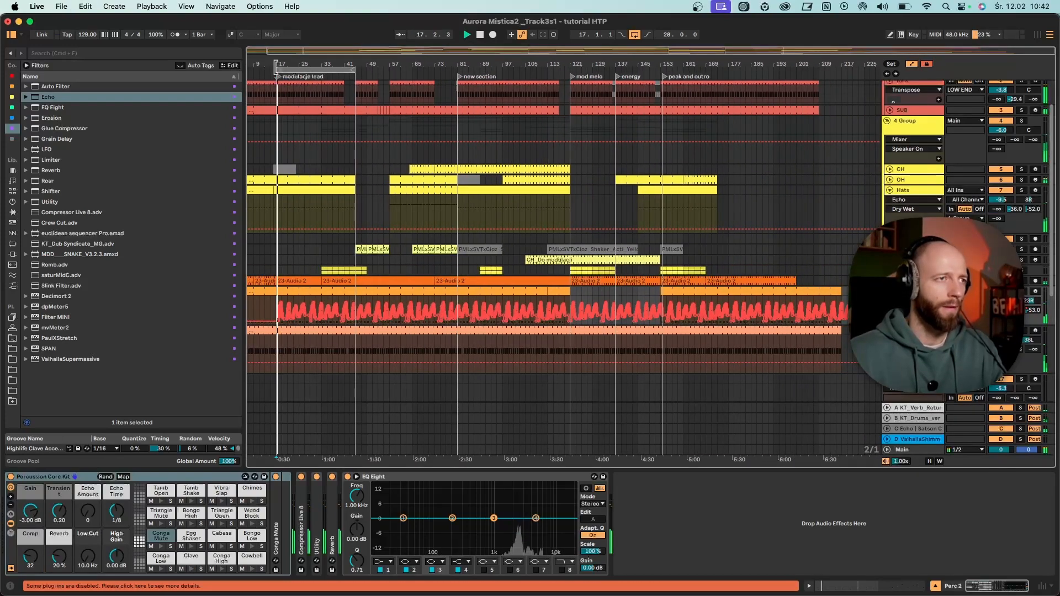
mouse_move(277, 64)
mouse_down()
mouse_move(277, 105)
mouse_move(277, 94)
mouse_up()
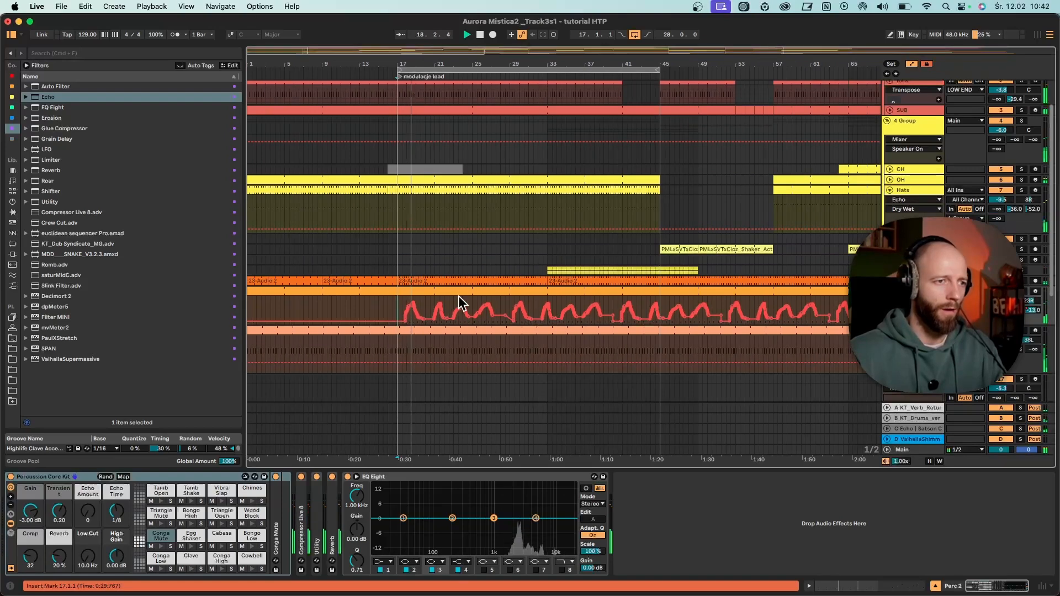
drag(470, 311, 397, 307)
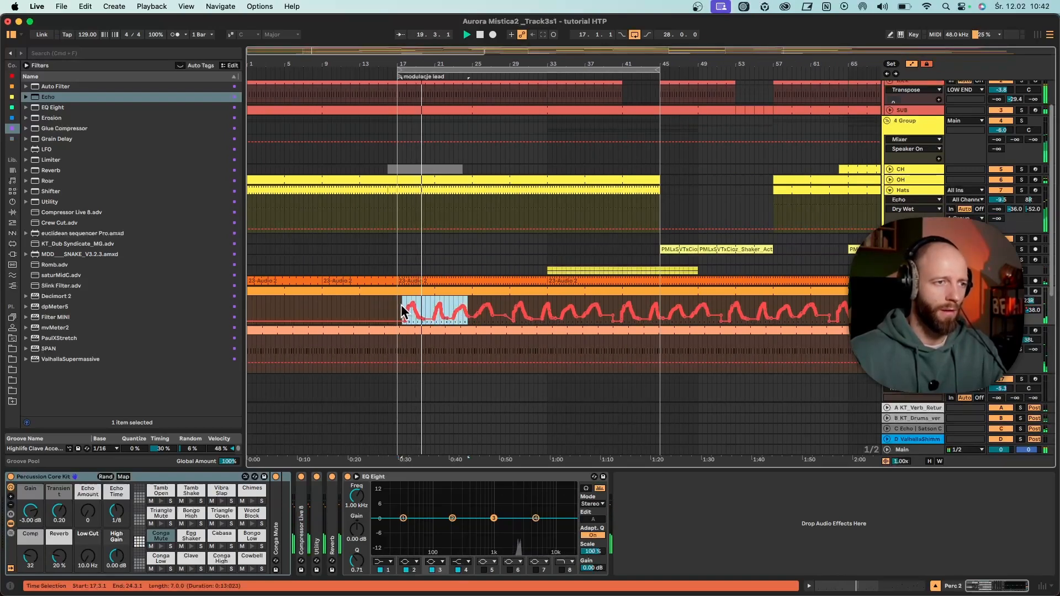
drag(472, 307, 250, 312)
key(super+d)
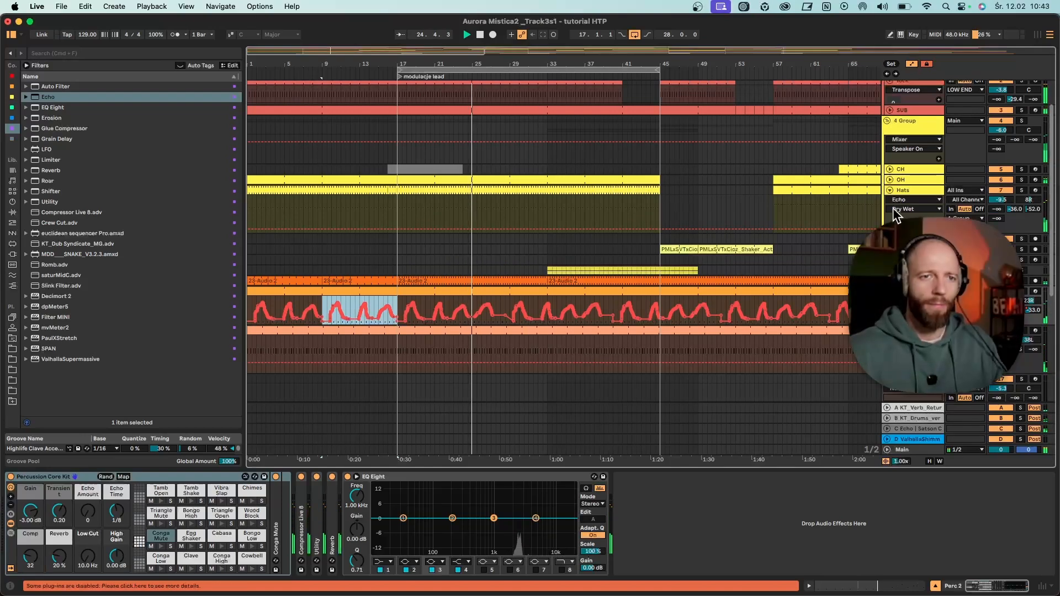
- Fold the Hats and Perc 2 tracks in the arrangement
click(889, 189)
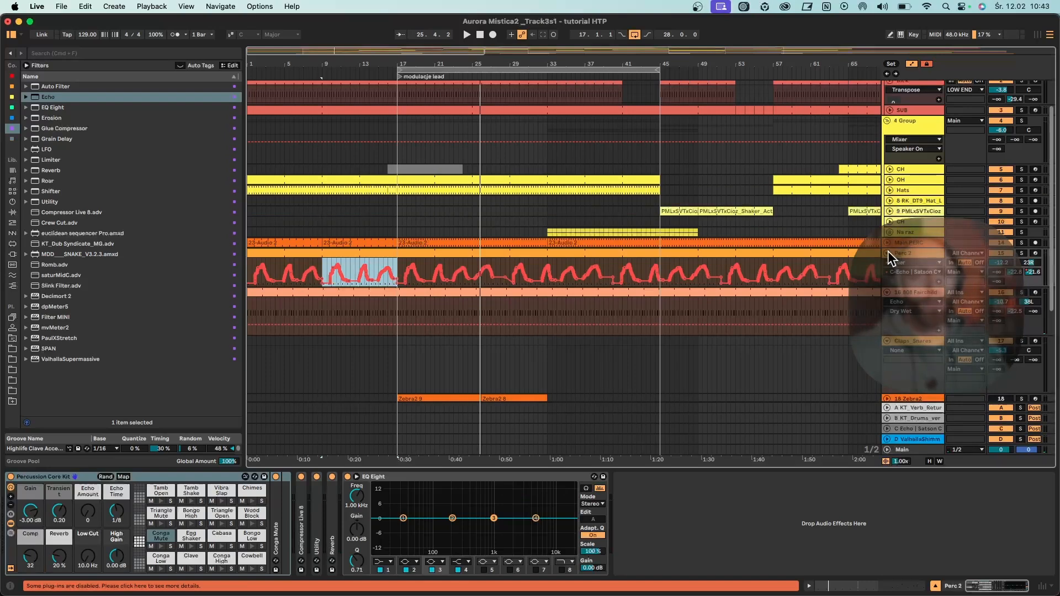
click(888, 253)
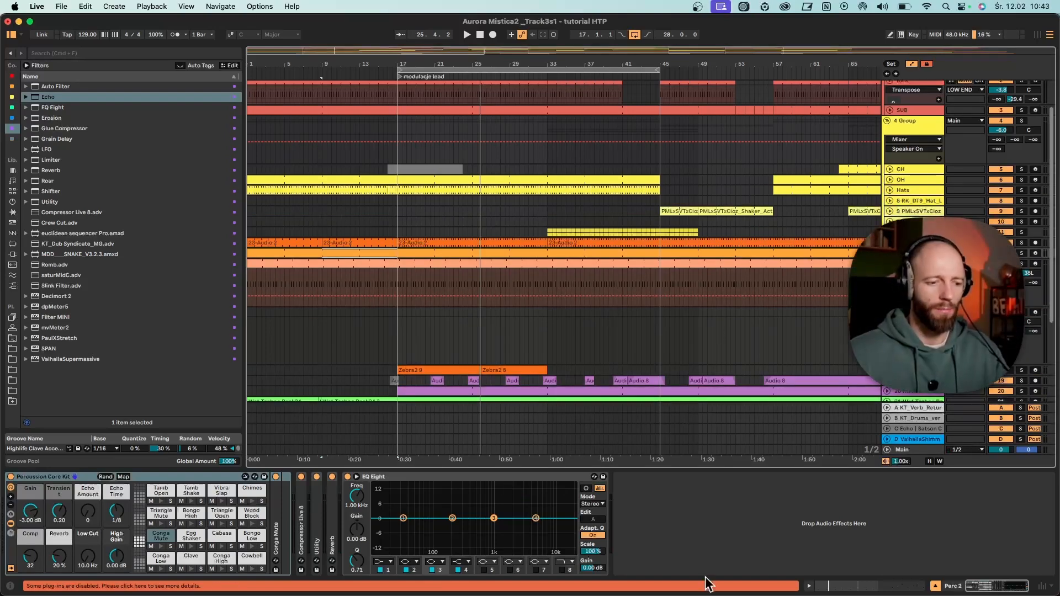
scroll(684, 310, down, 5)
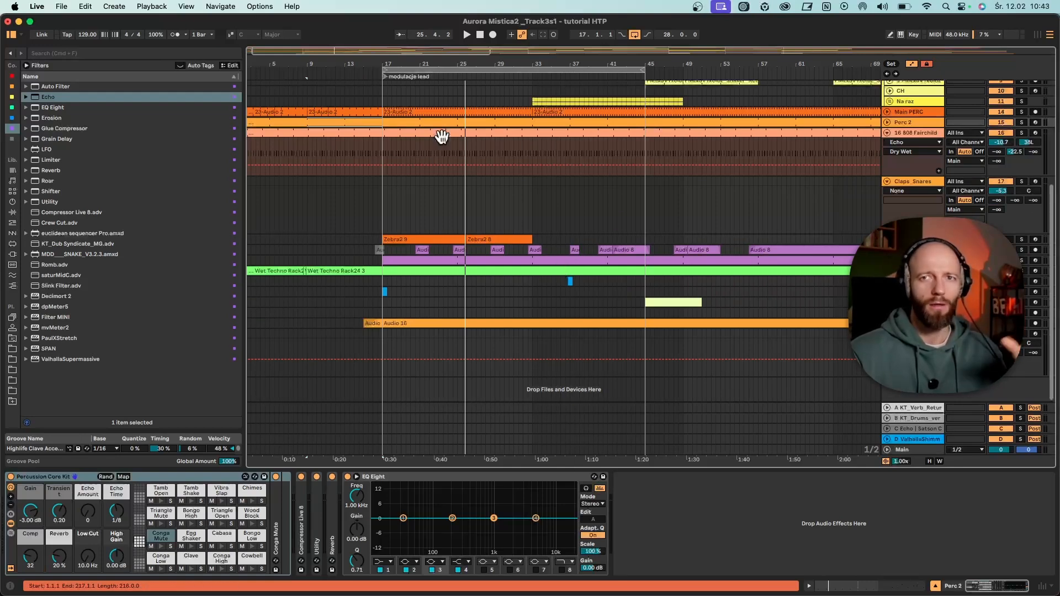
scroll(442, 182, up, 1)
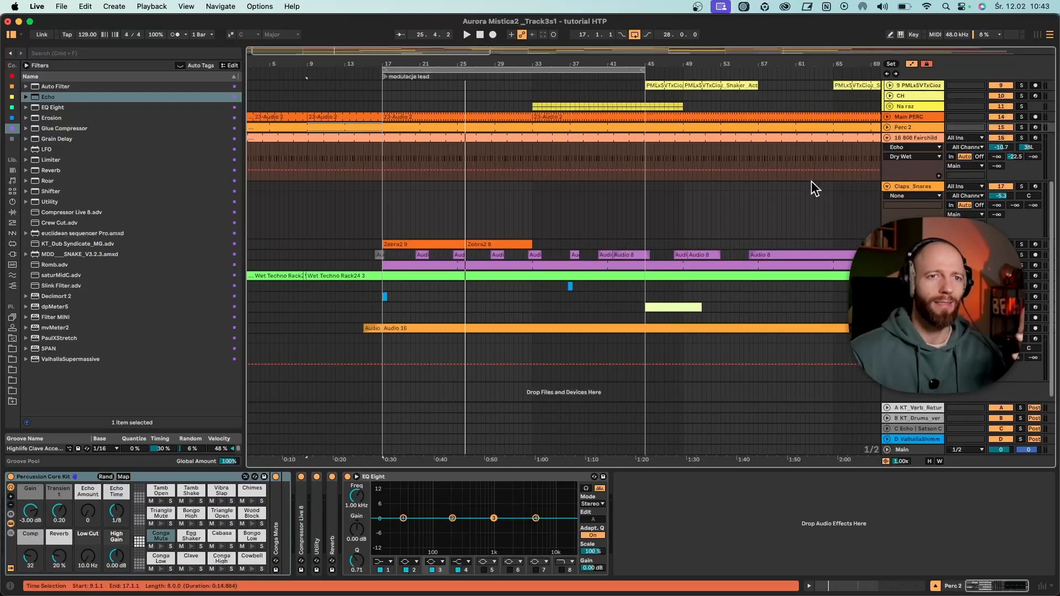
- Solo the 808 Fairchild track, open its MIDI clip in an enlarged note editor, and play the rim pattern
click(887, 138)
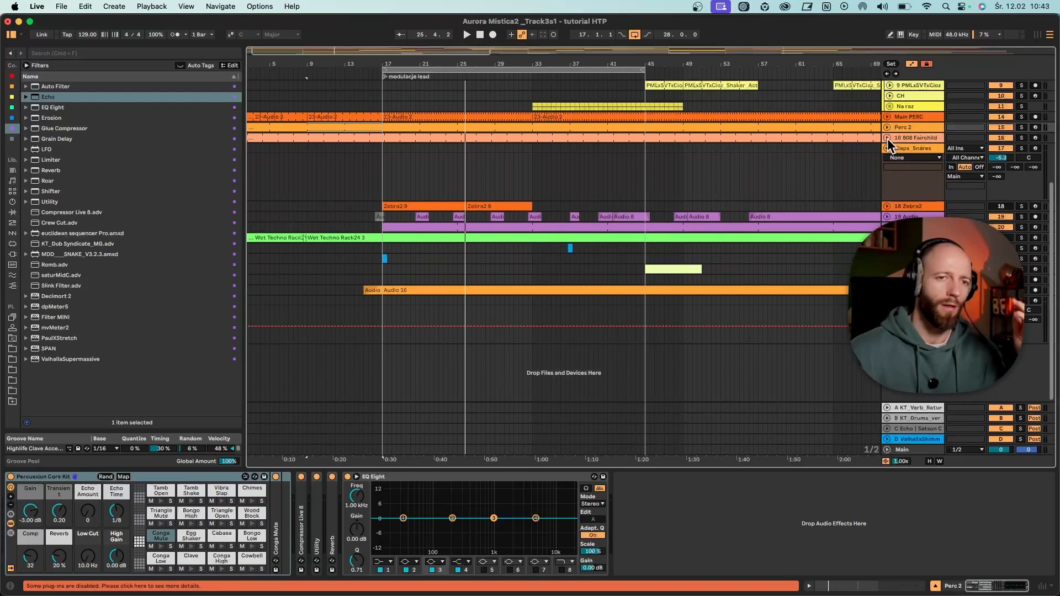
click(887, 137)
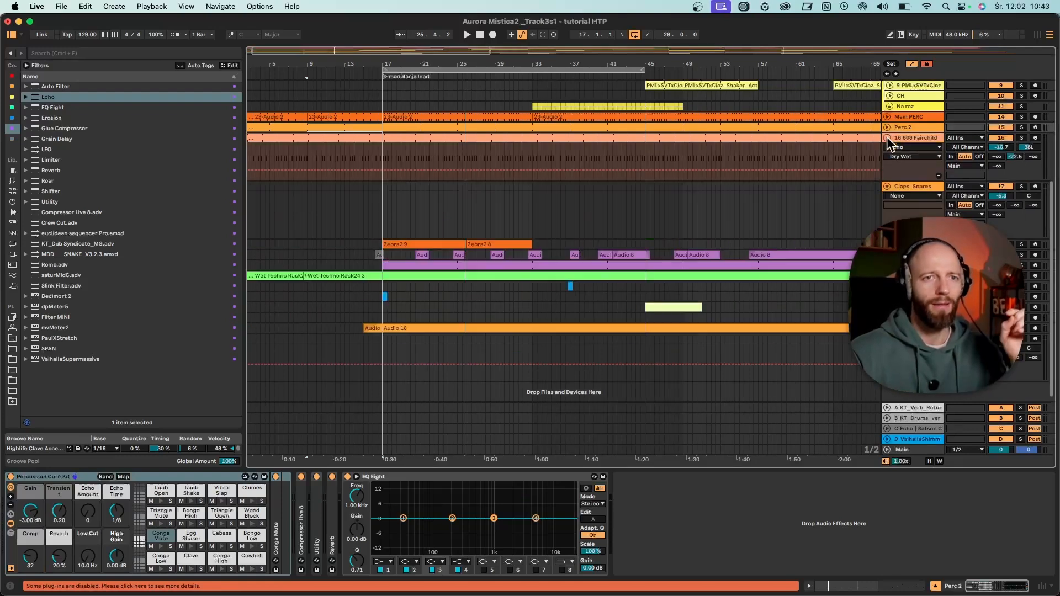
click(1023, 137)
double_click(473, 138)
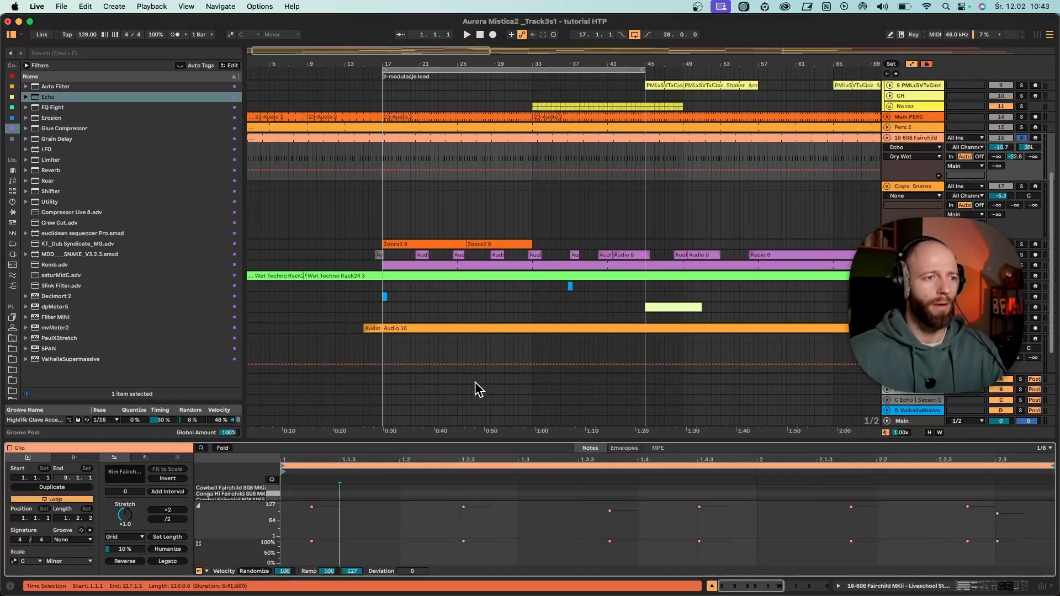
key(space)
drag(416, 445, 427, 263)
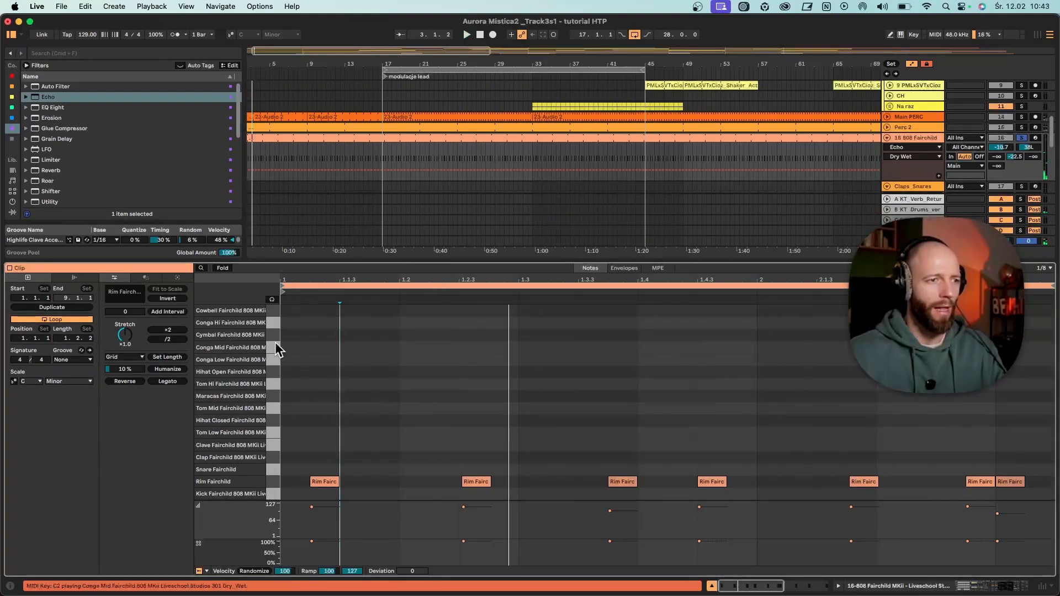
right_click(445, 368)
click(486, 296)
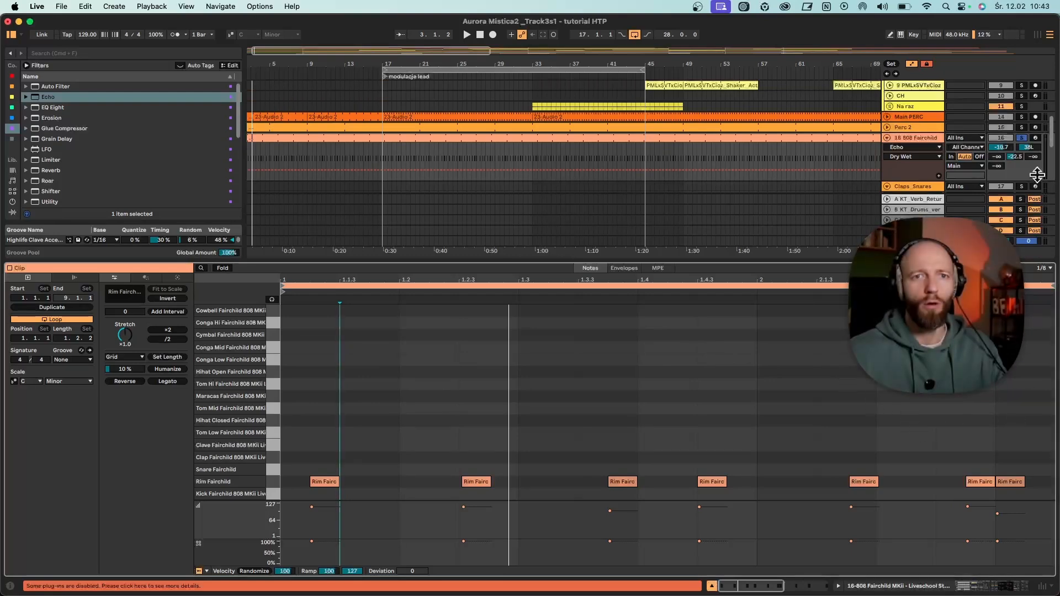
- Unsolo 808 Fairchild and play the percussion in context from bar 1, briefly soloing Perc 2
scroll(415, 128, up, 5)
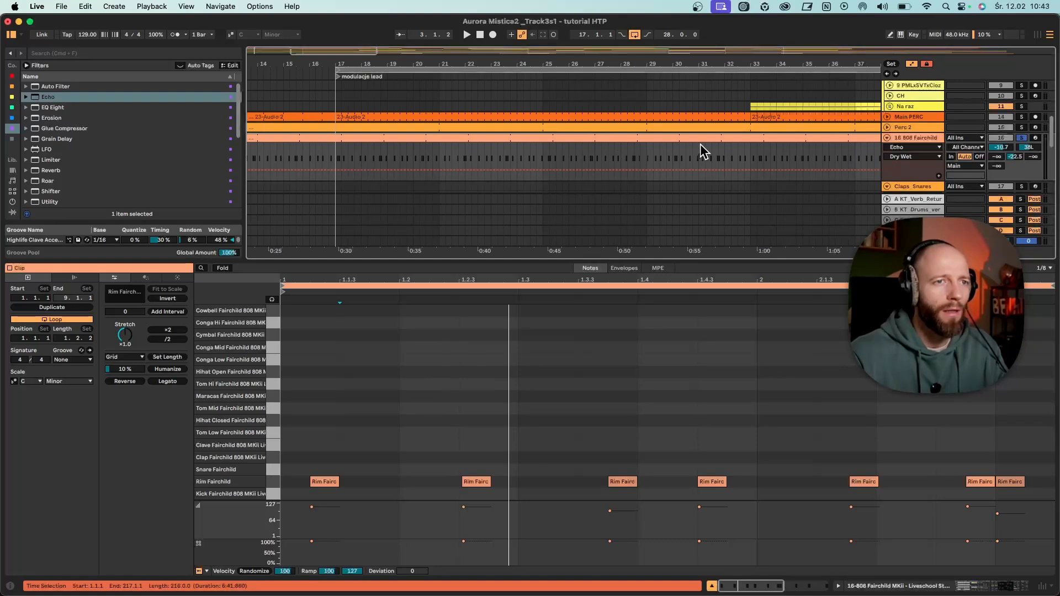
drag(675, 64, 675, 33)
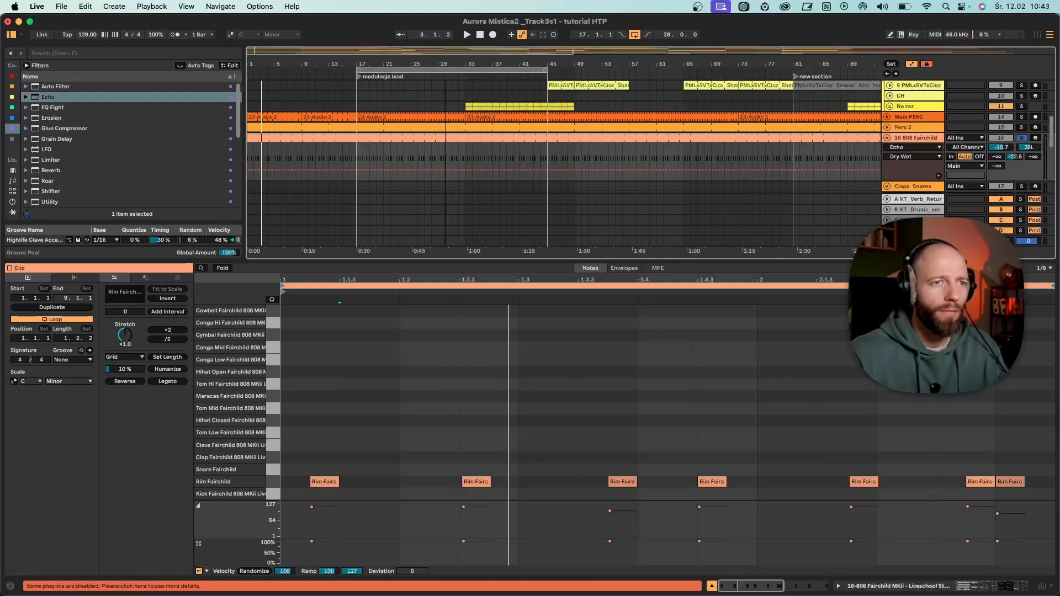
click(1022, 138)
key(space)
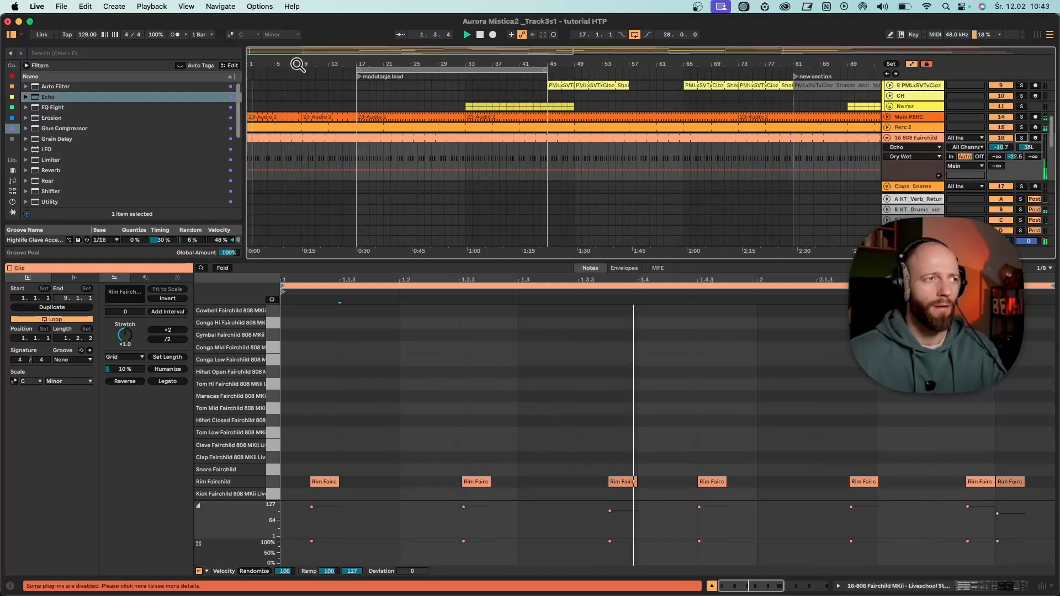
drag(298, 65, 301, 61)
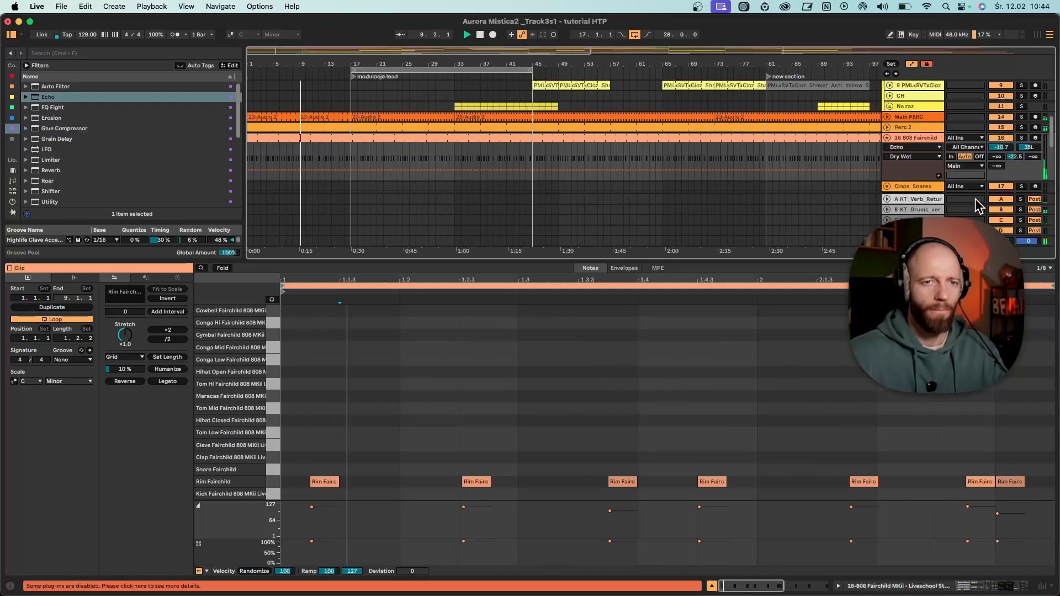
click(1021, 127)
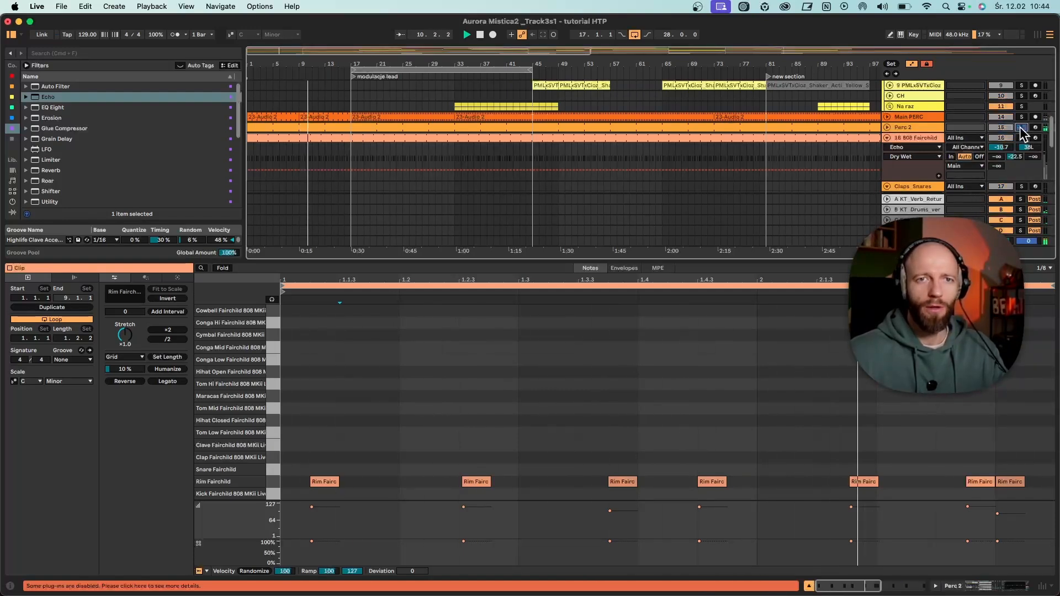
click(1020, 128)
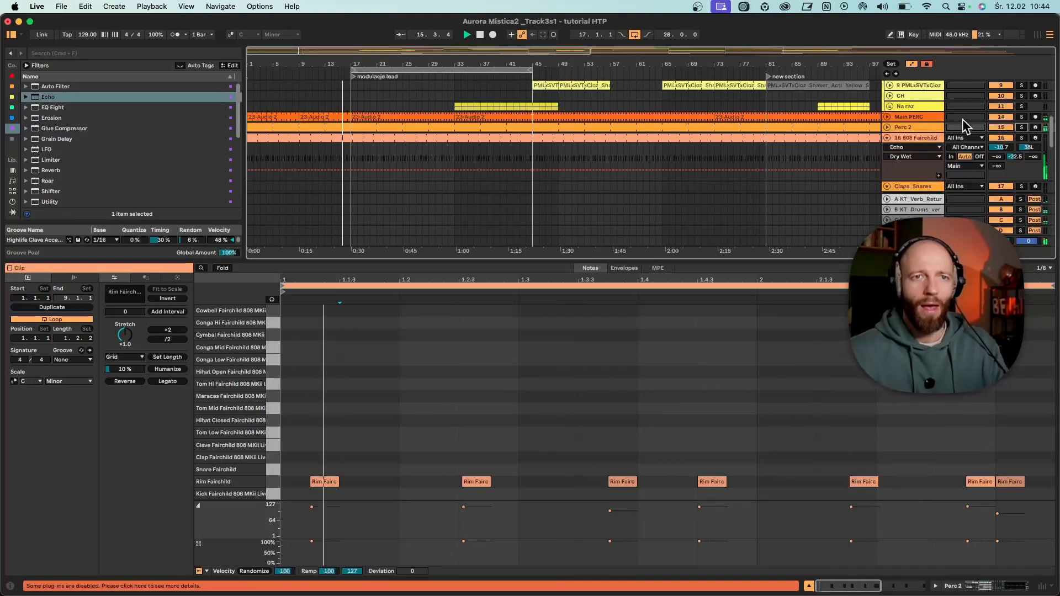
- Solo and unfold the Main PERC track, and inspect the looped waveform of its first 23-Audio 2 clip
double_click(917, 114)
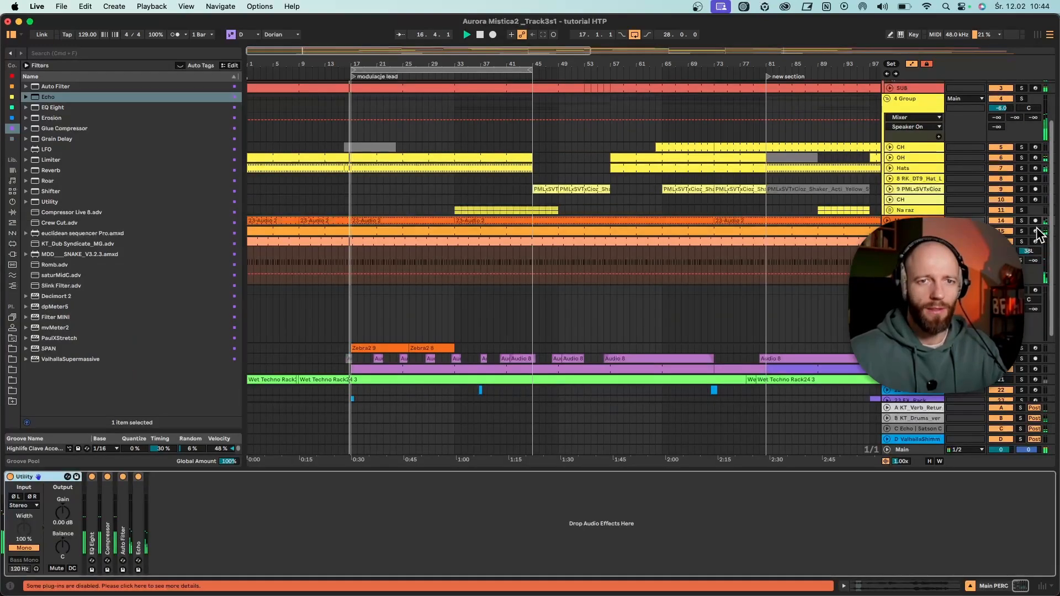
click(1022, 221)
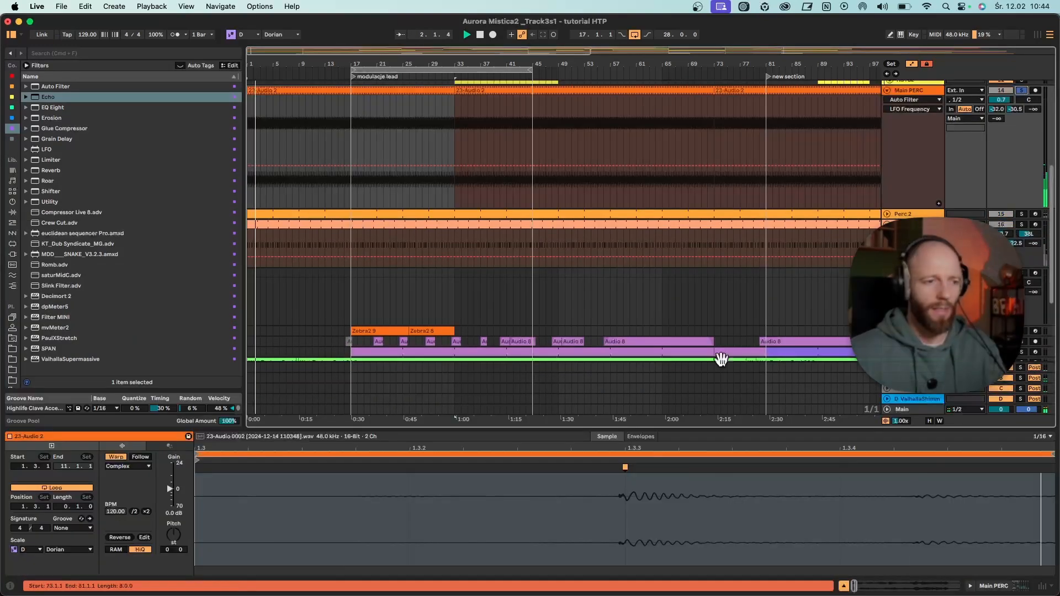
drag(650, 447, 650, 387)
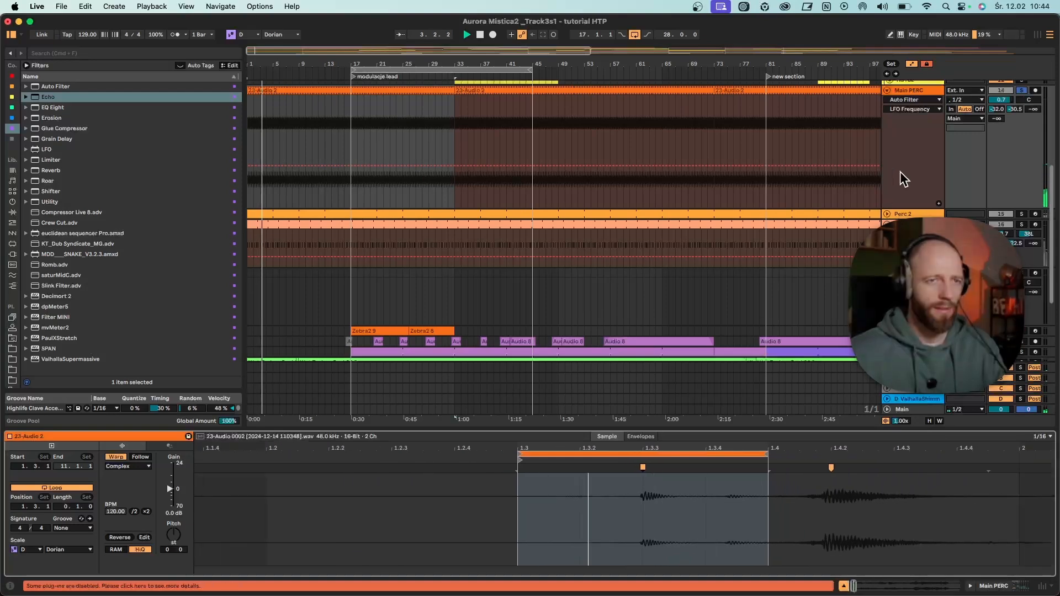
- Expand Main PERC's Auto Filter, play the soloed track to hear its LFO movement, and unsolo it
double_click(901, 92)
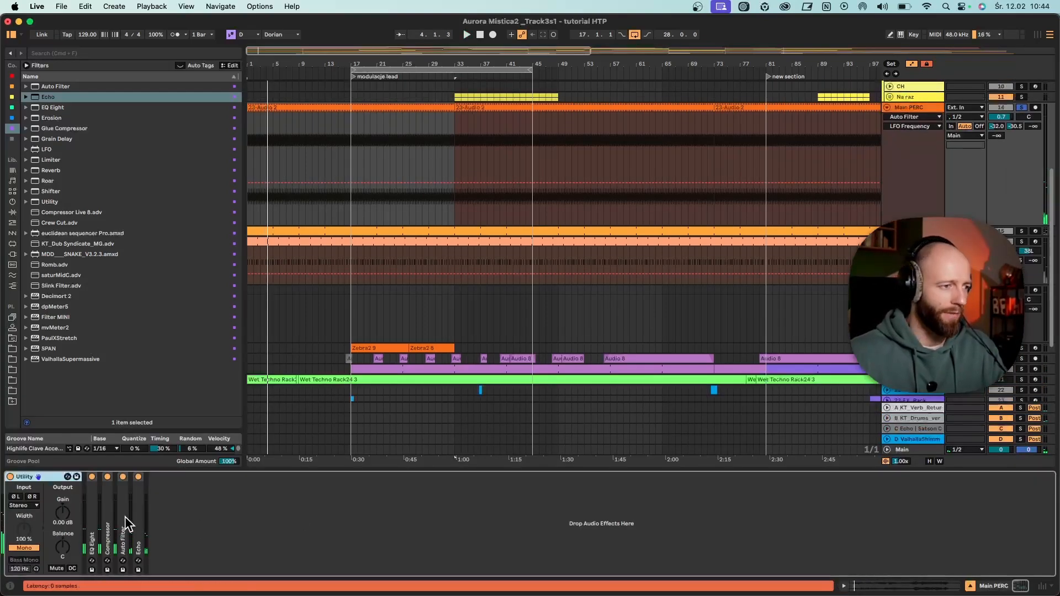
click(121, 515)
double_click(120, 515)
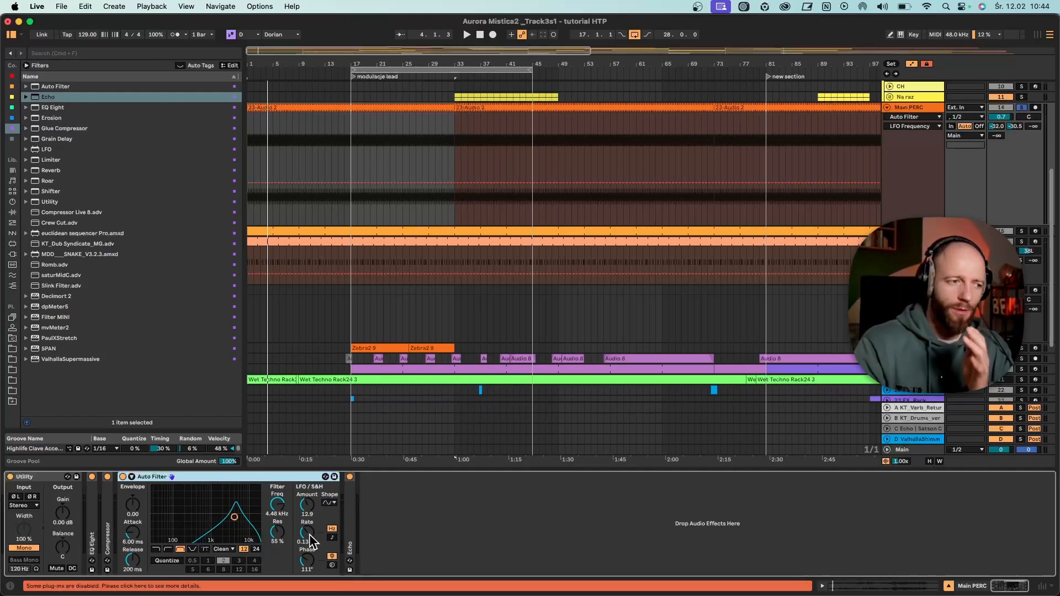
key(space)
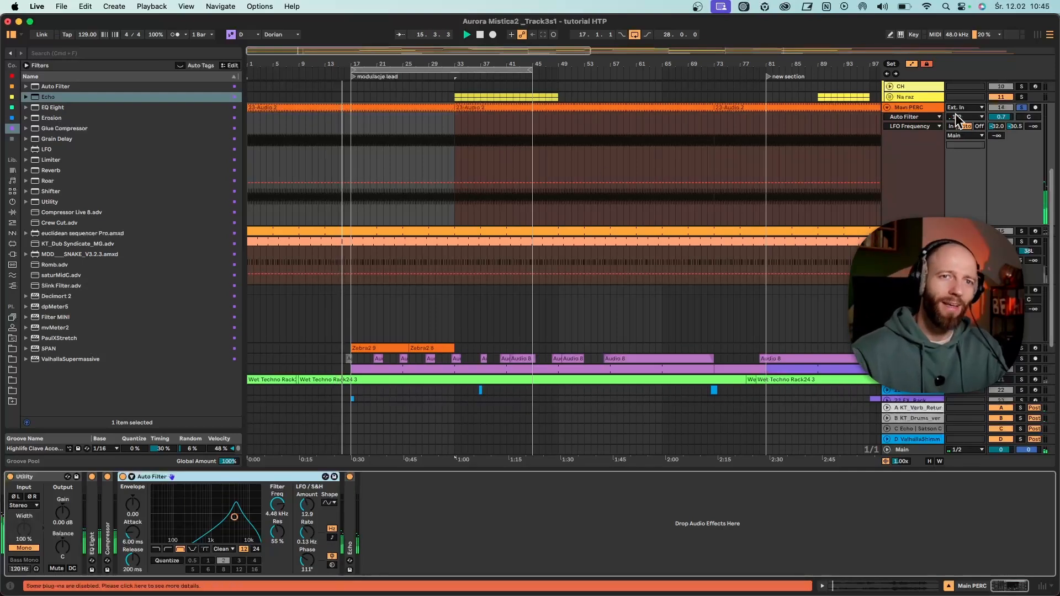
click(1021, 107)
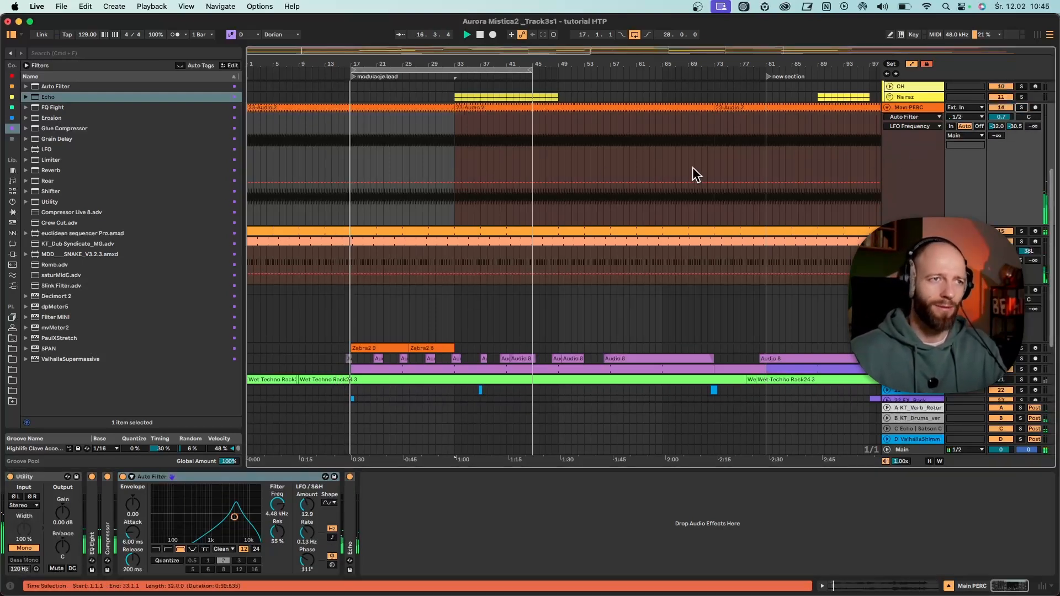
- Set the Auto Filter's LFO rate to 0.10 Hz, briefly try tempo sync before returning to Hz, and fold Main PERC
click(305, 533)
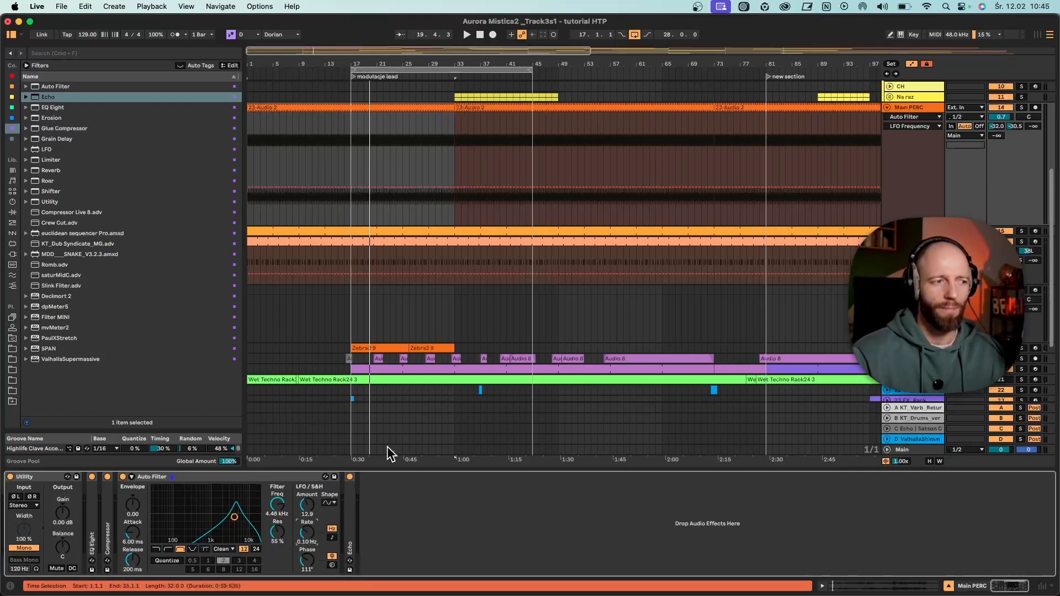
click(332, 535)
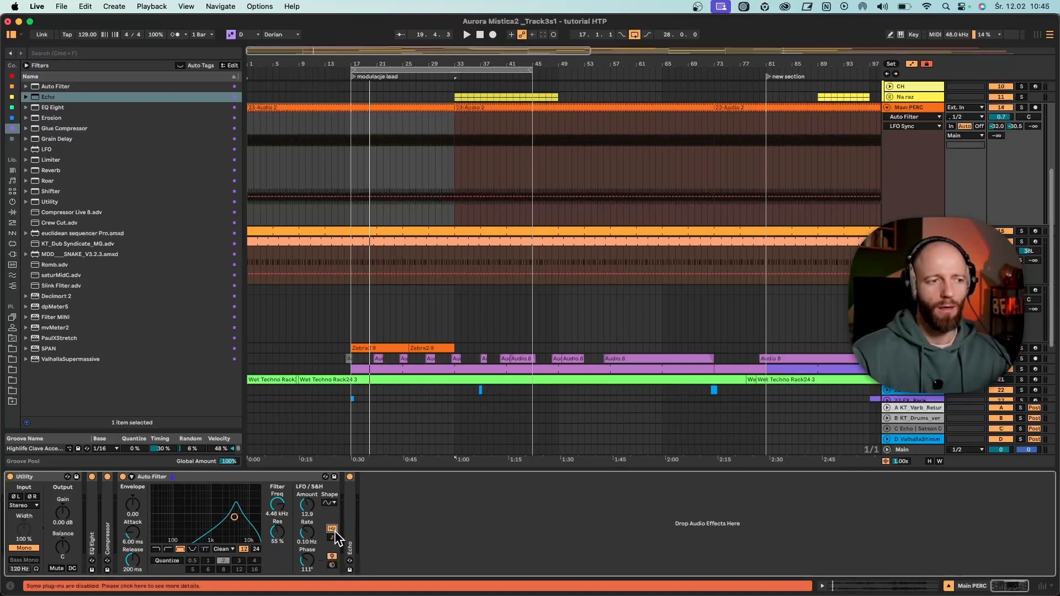
click(334, 531)
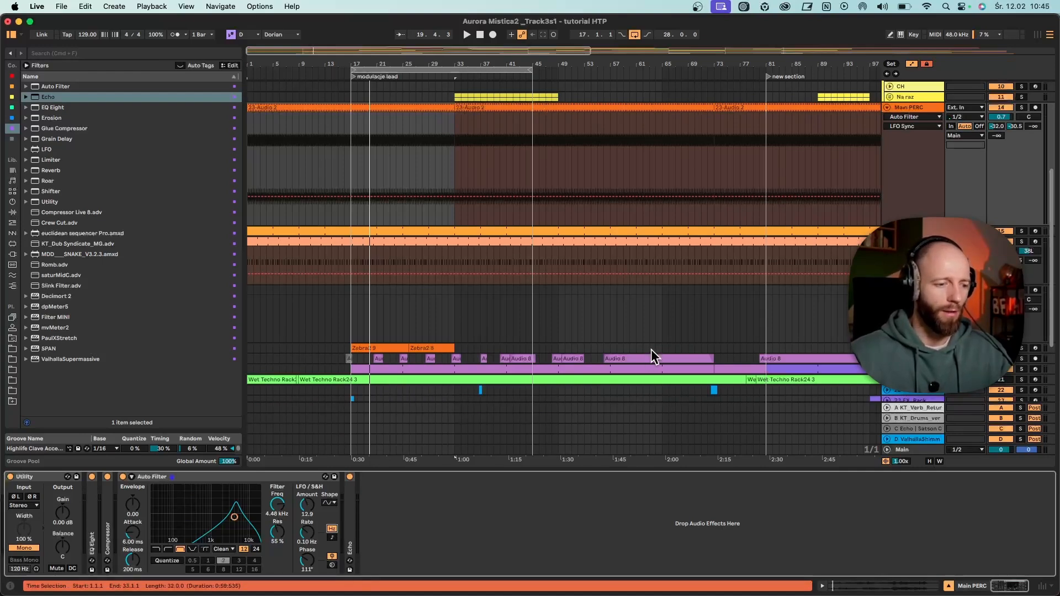
scroll(651, 349, up, 1)
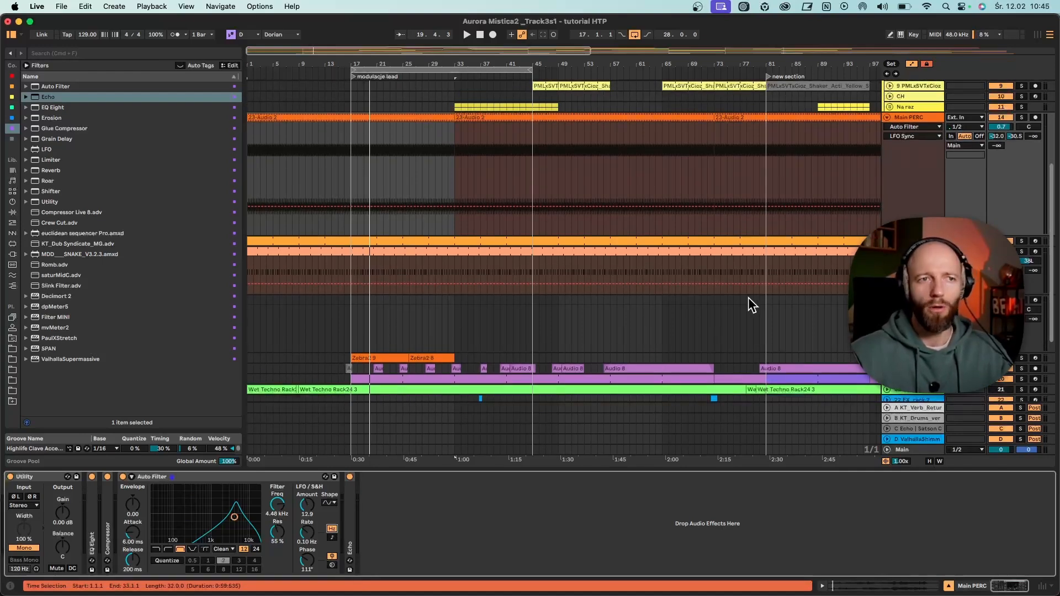
click(887, 117)
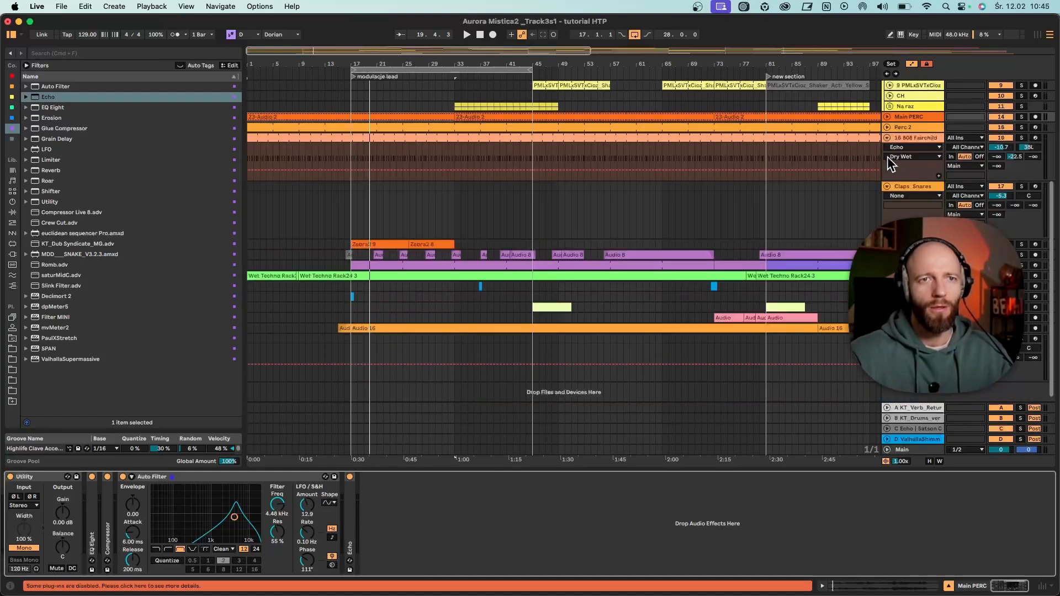
- Fold 808 Fairchild, bring up the 20-Instrument Rack track's Gem device, and play the arrangement from bar 17
click(887, 138)
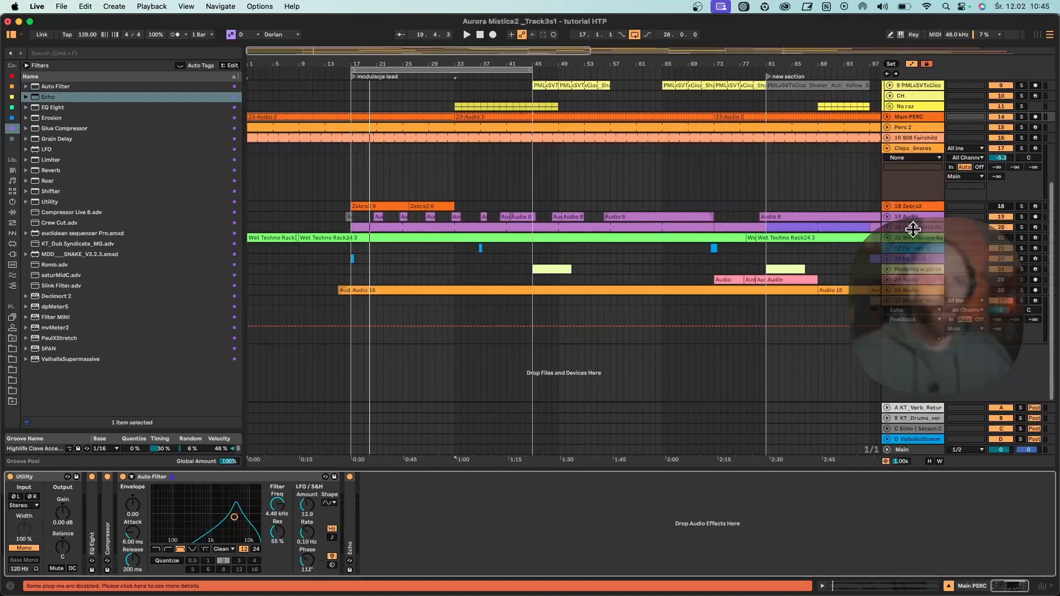
click(921, 227)
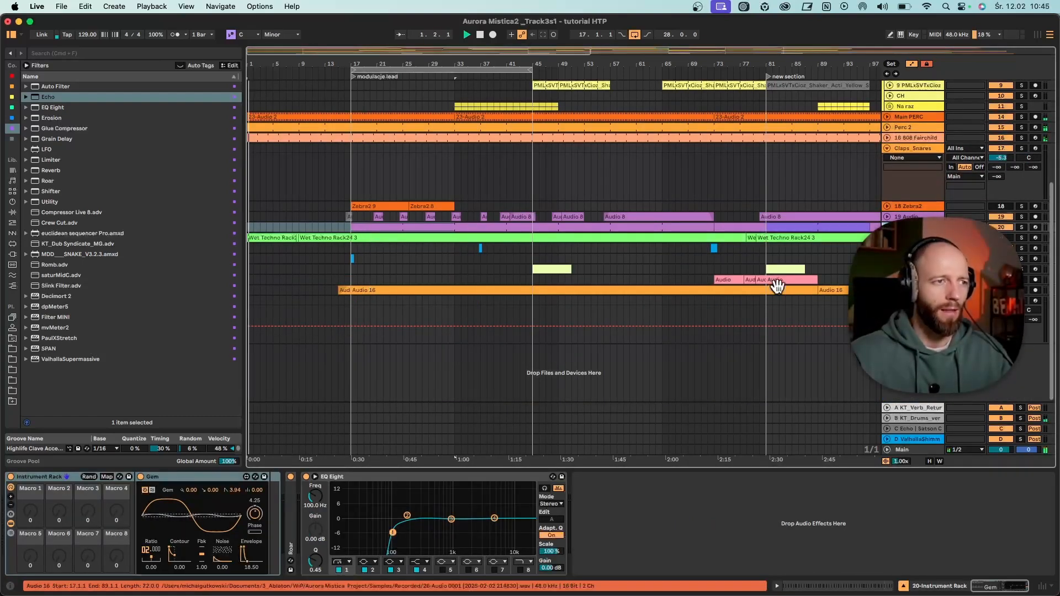
click(349, 271)
key(space)
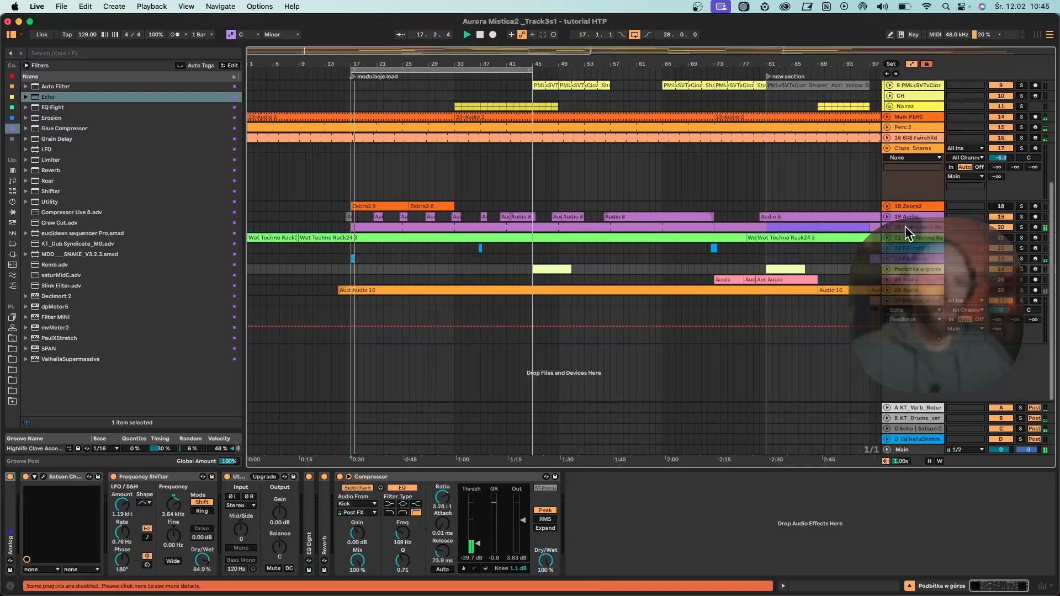
click(905, 227)
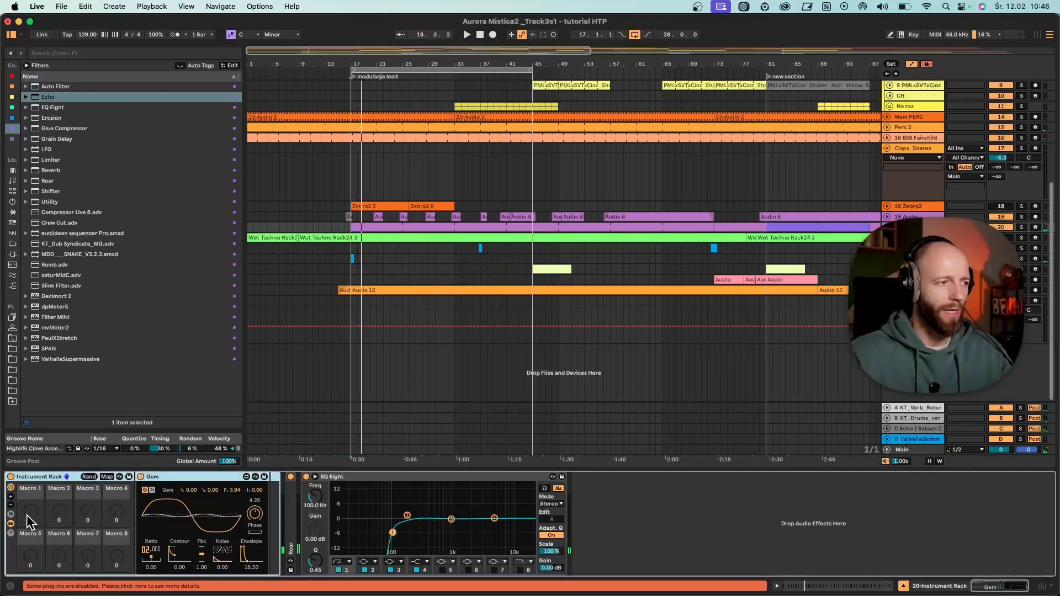
click(165, 480)
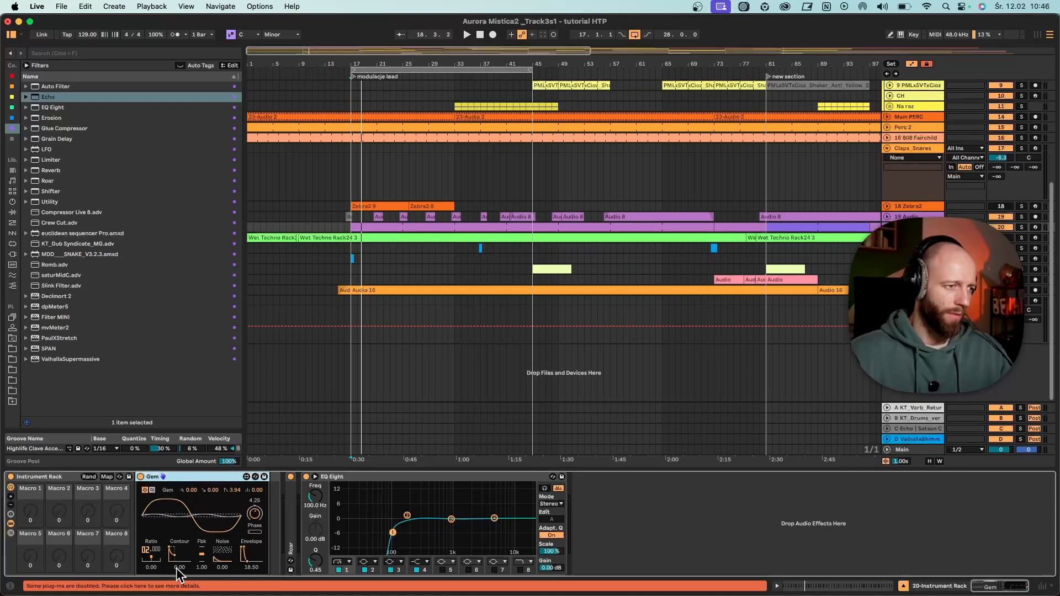
key(space)
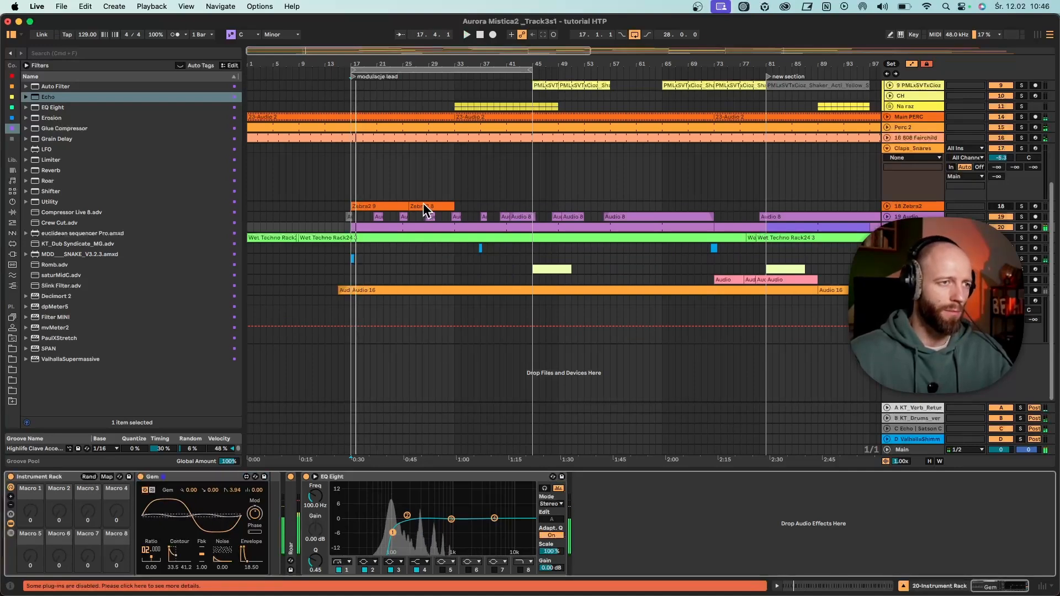
key(space)
- Examine the note pattern of Instrument Rack's first clip in an enlarged piano roll, and shrink the editor back
double_click(391, 227)
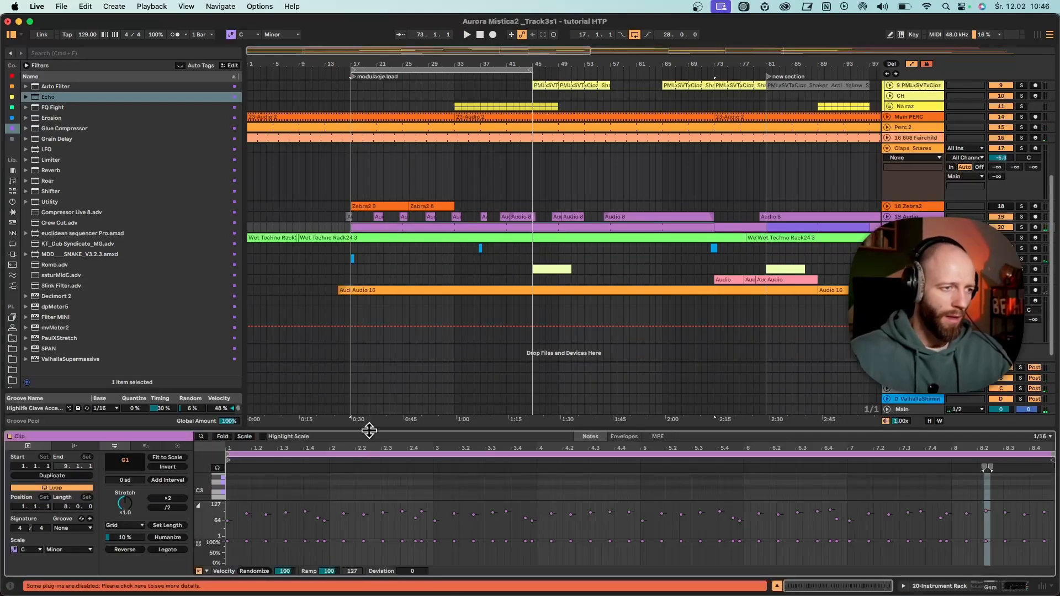
drag(366, 429, 411, 237)
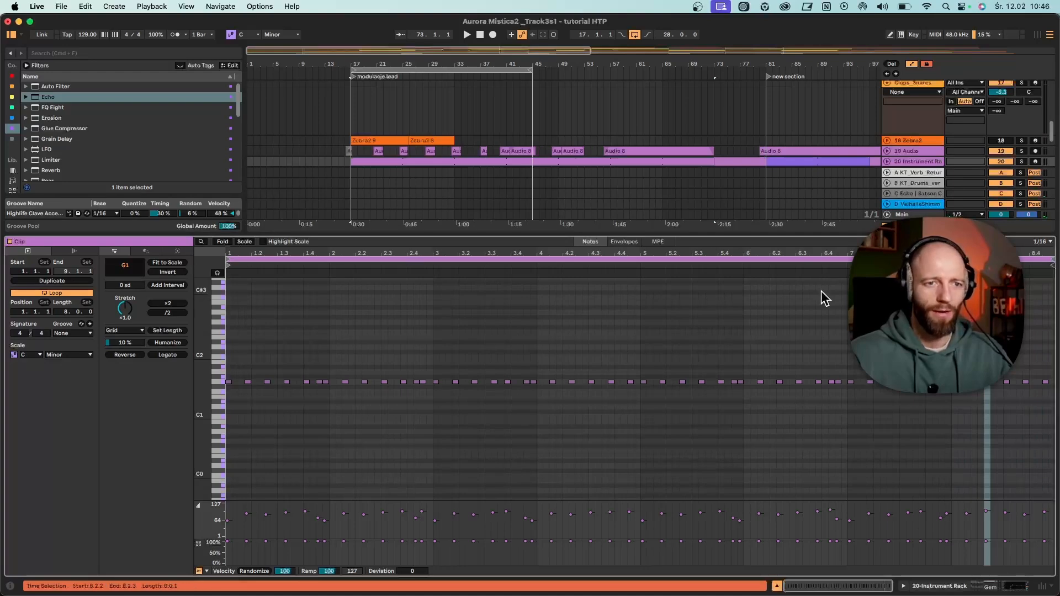
scroll(754, 409, up, 3)
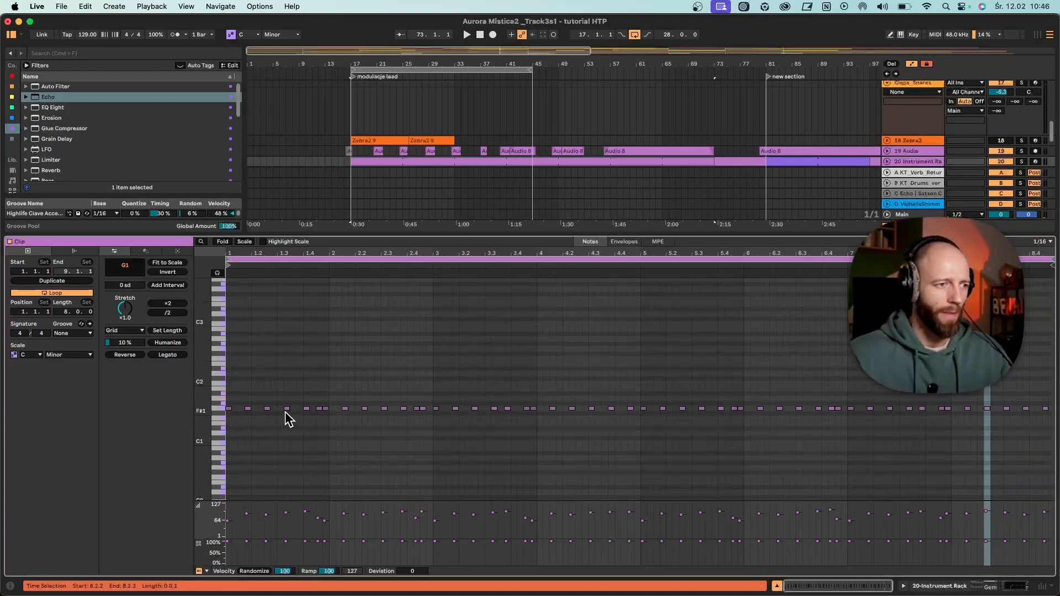
scroll(475, 352, down, 1)
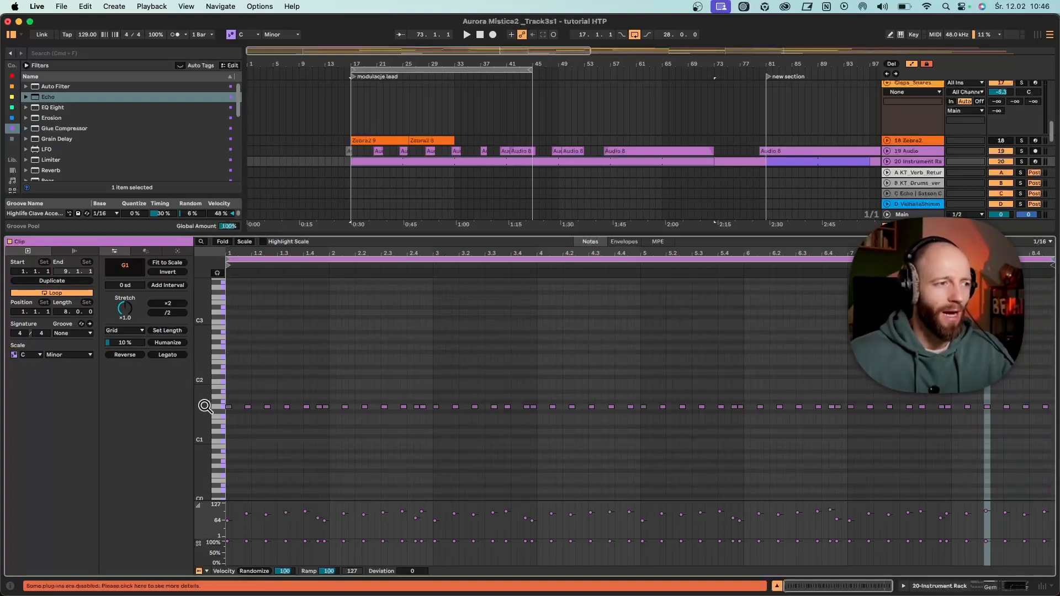
drag(205, 406, 265, 407)
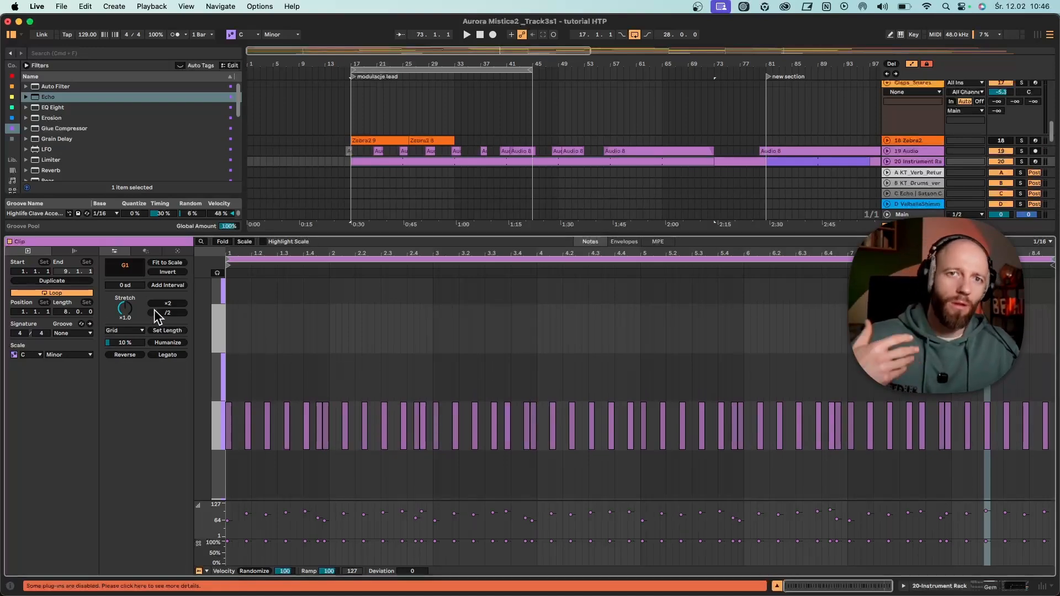
drag(176, 237, 176, 457)
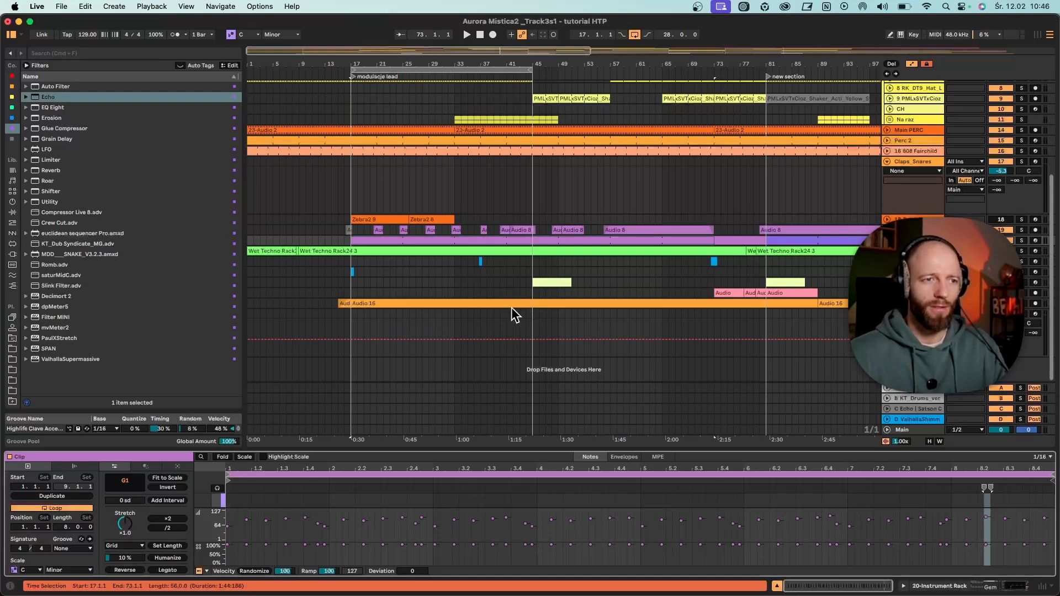
- Unfold the Instrument Rack track, examine its clips across the whole arrangement, and show its device chain
drag(544, 64, 390, 64)
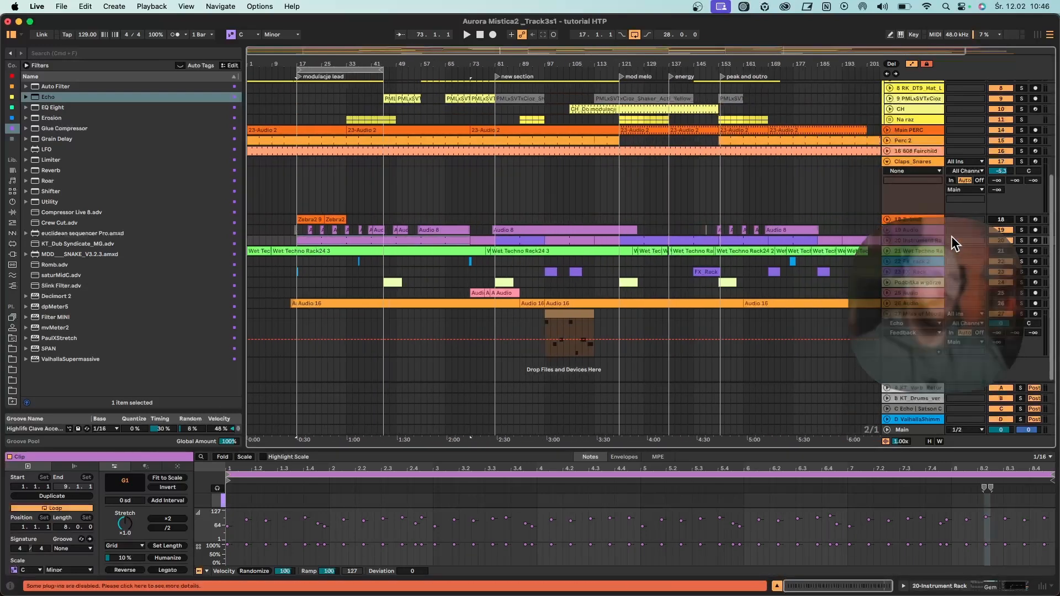
click(885, 241)
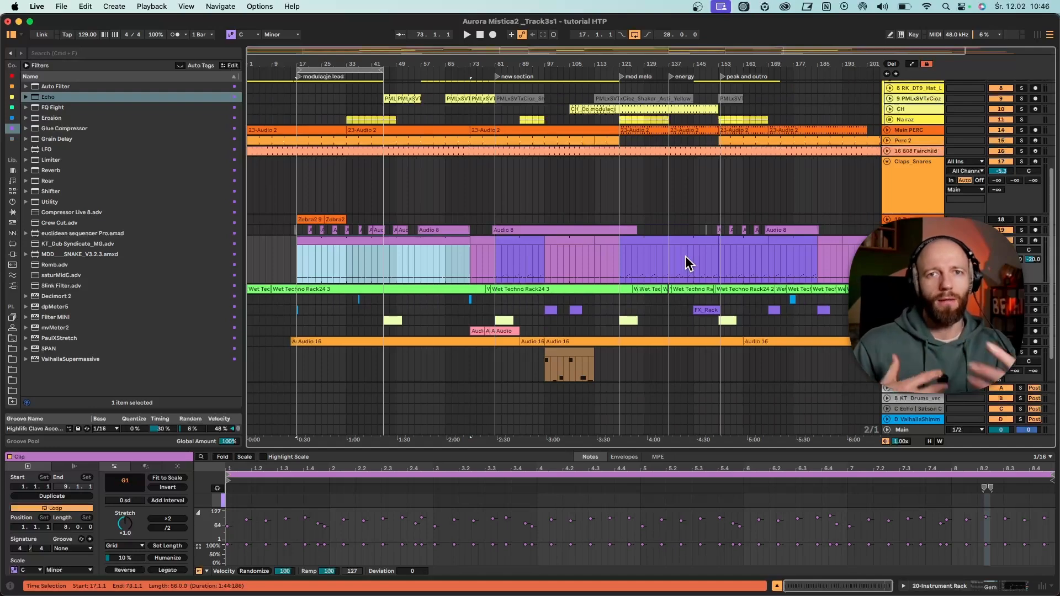
drag(331, 63, 429, 64)
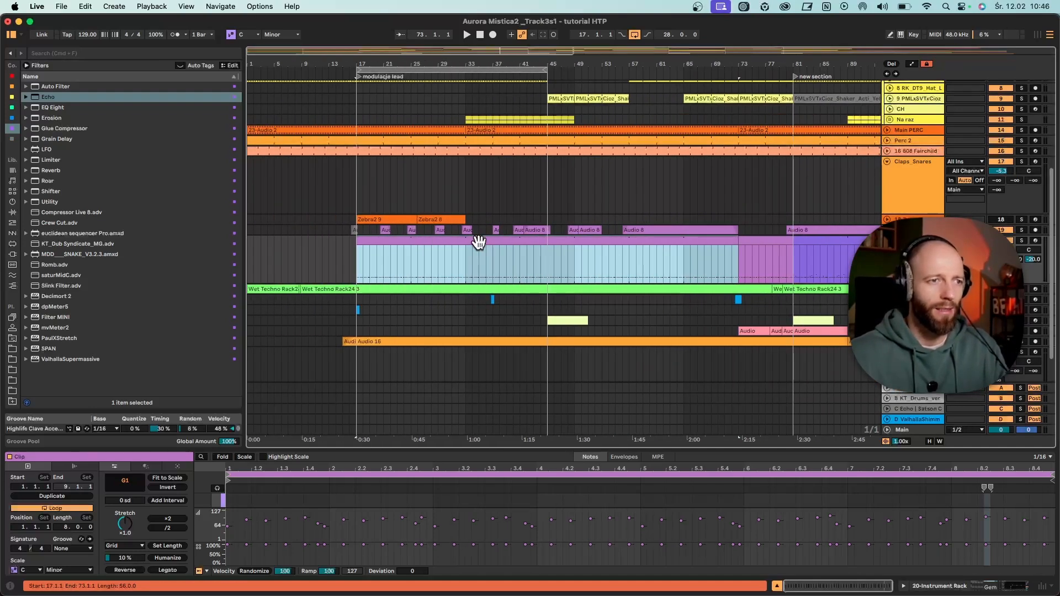
double_click(479, 243)
double_click(908, 256)
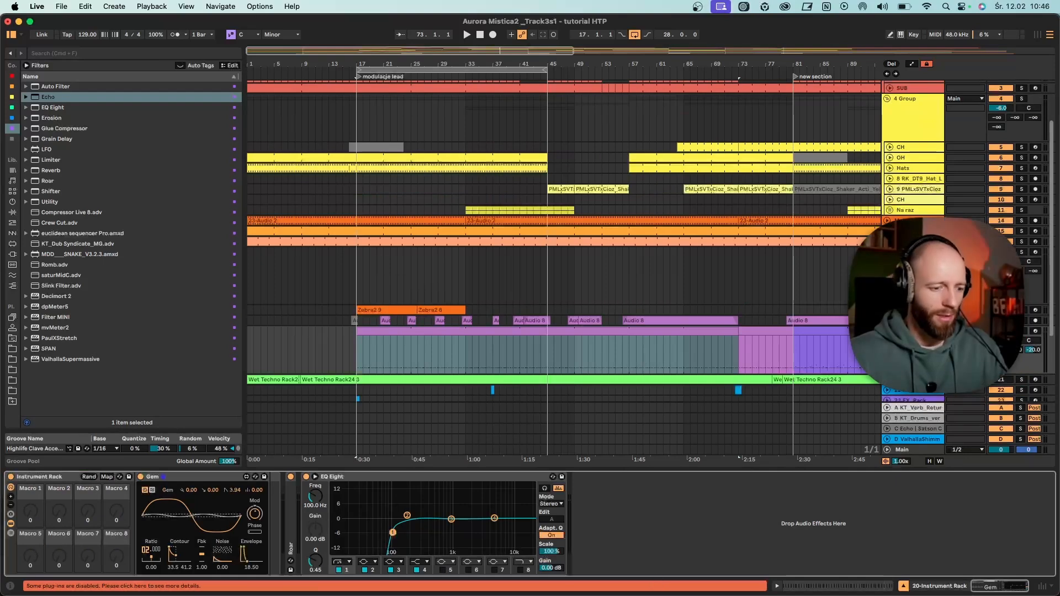
- Play from bar 17, try out Gem's Mod amount, and set its feedback to 11.5 and envelope to 34.25
key(space)
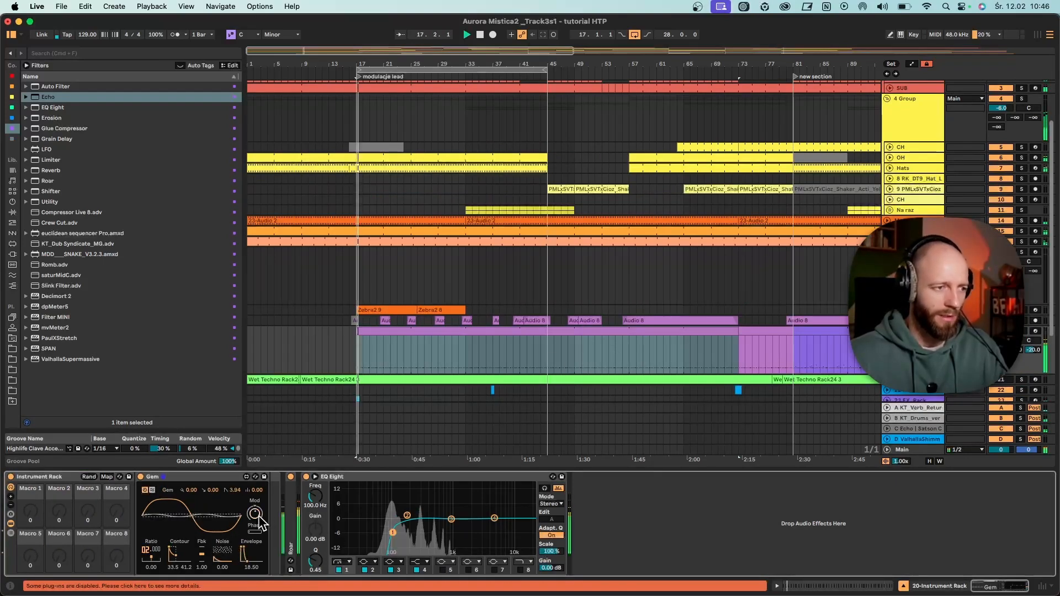
key(space)
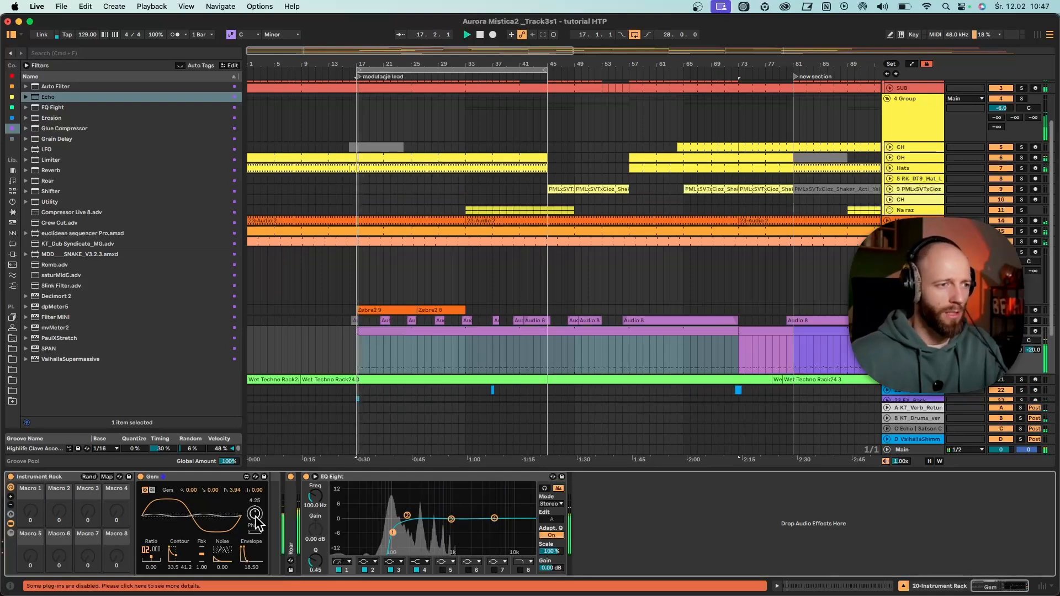
drag(256, 522, 255, 554)
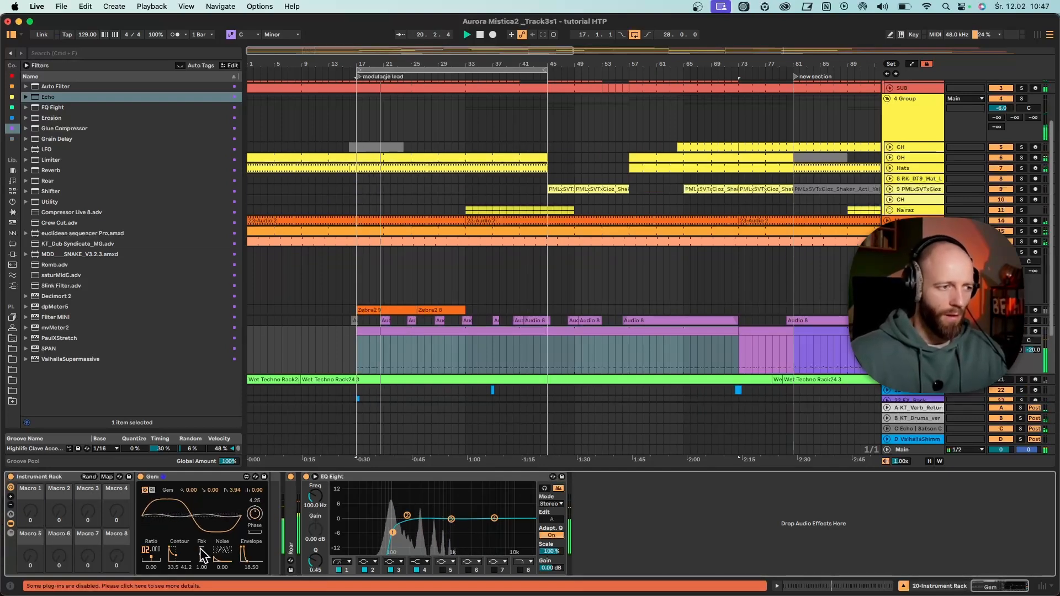
drag(202, 555, 183, 550)
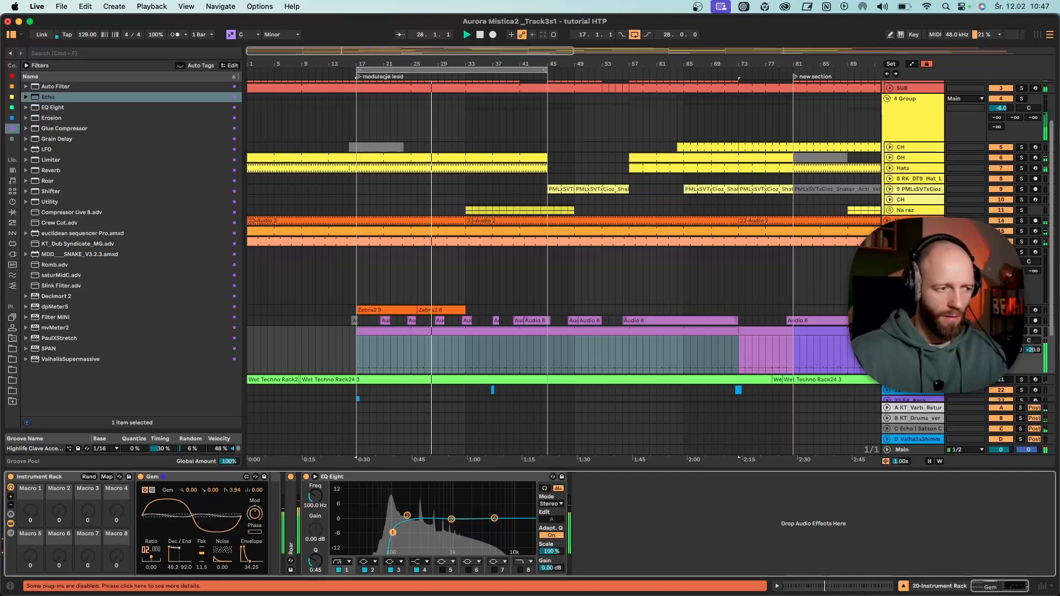
- Turn off the arrangement loop, set Gem's contour to 19.5 and 37.7 during playback, and stop
click(634, 34)
click(507, 75)
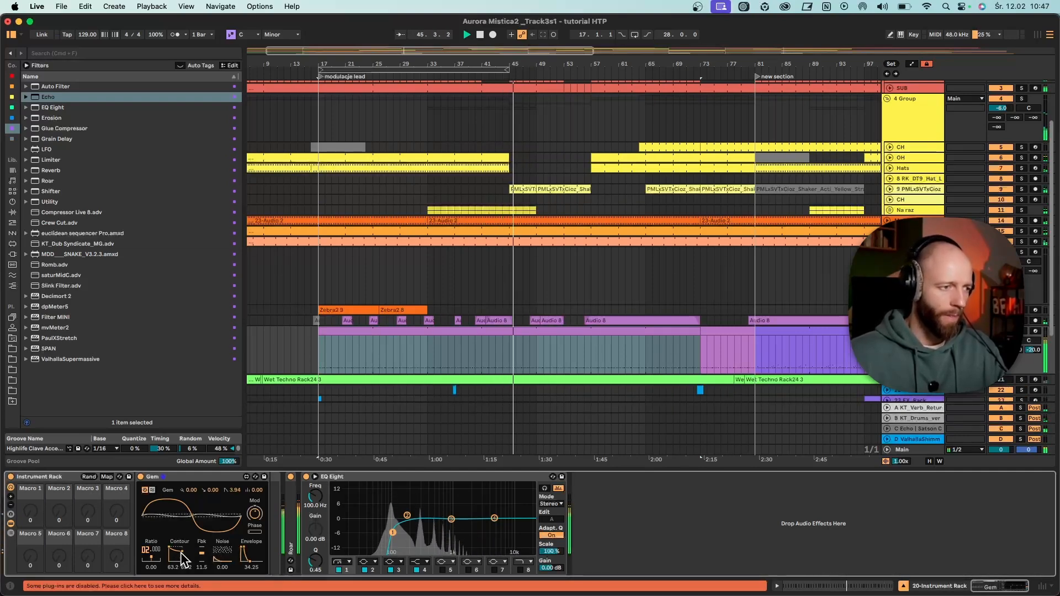
drag(180, 555, 172, 555)
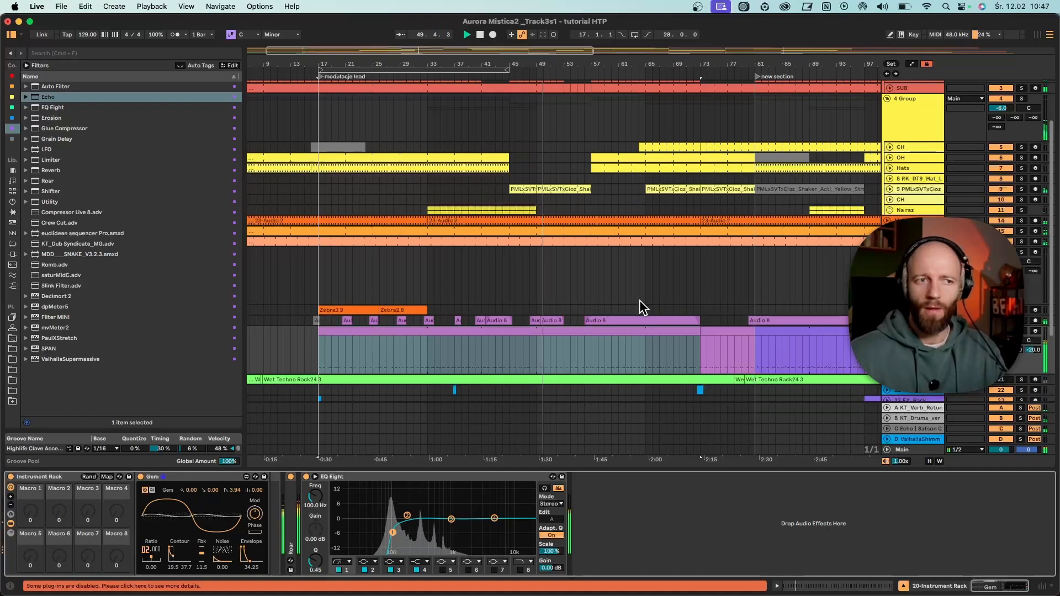
key(space)
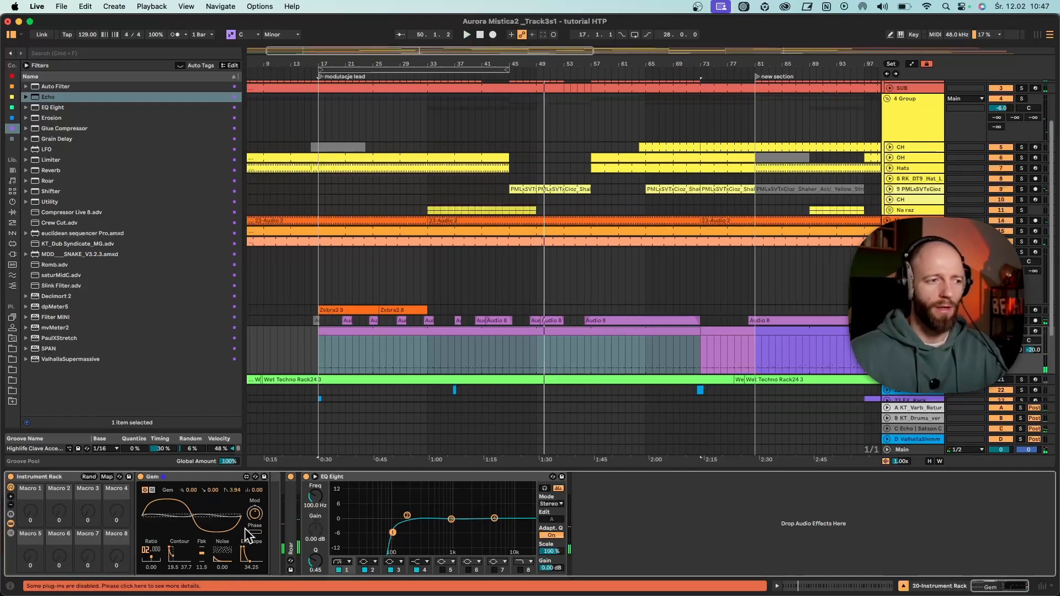
- Fold the Instrument Rack track and unfold the 19 Audio track, bringing its Audio 8 clips into view
scroll(542, 351, down, 3)
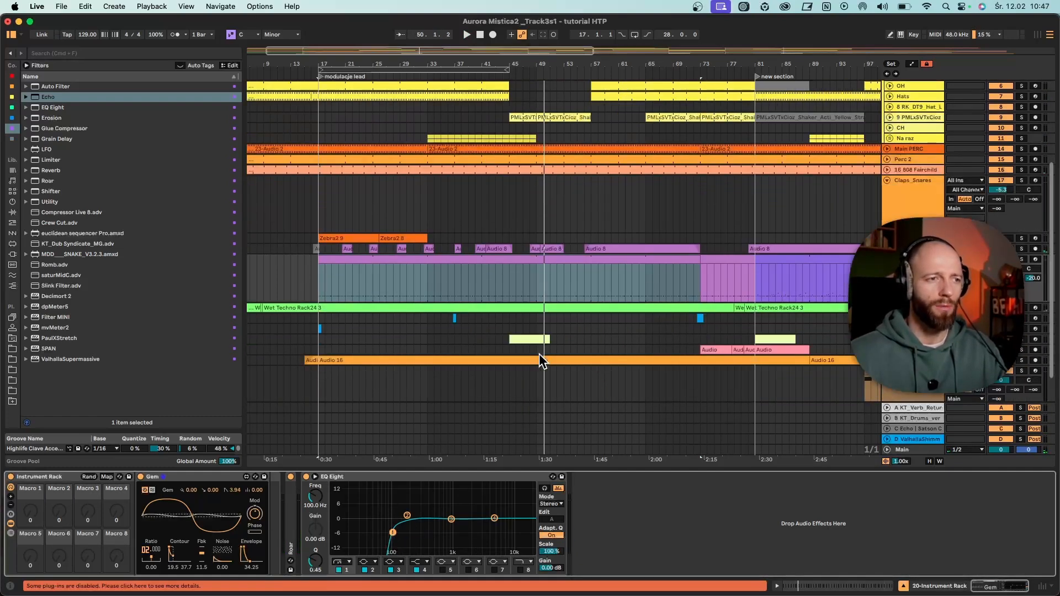
click(887, 259)
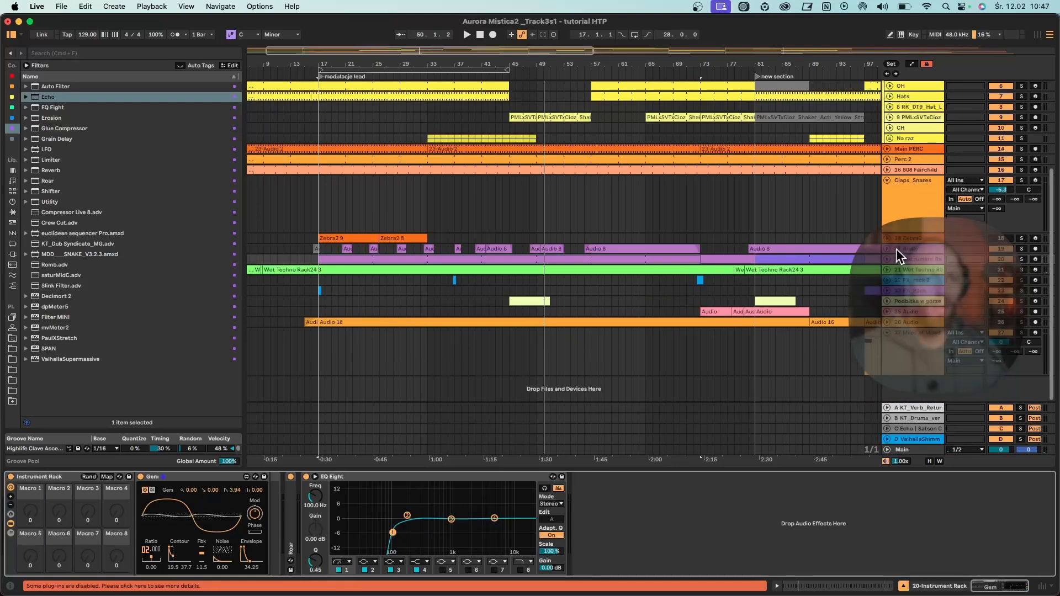
click(887, 252)
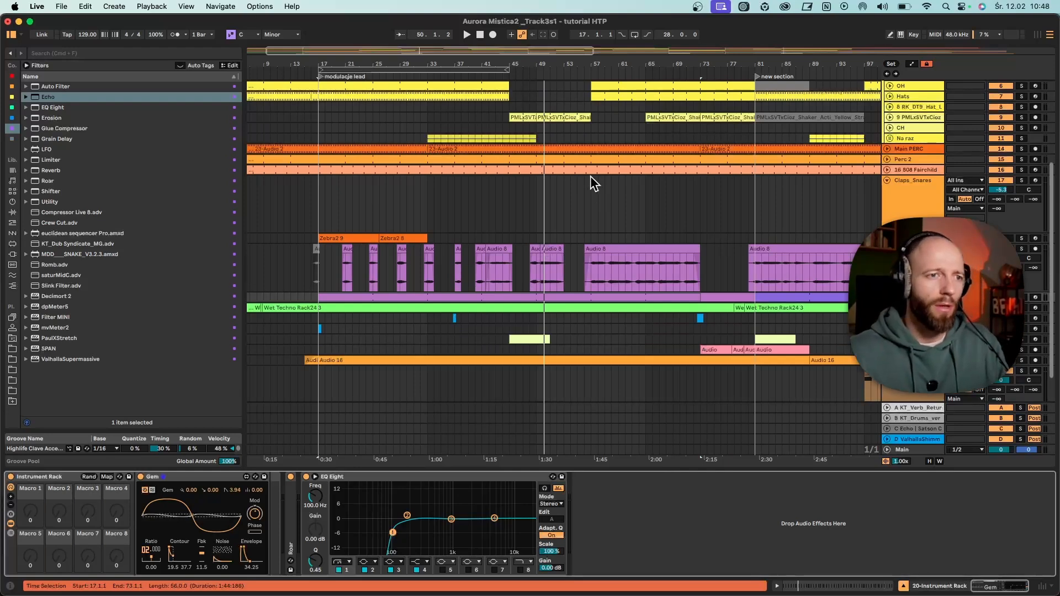
drag(616, 59, 665, 60)
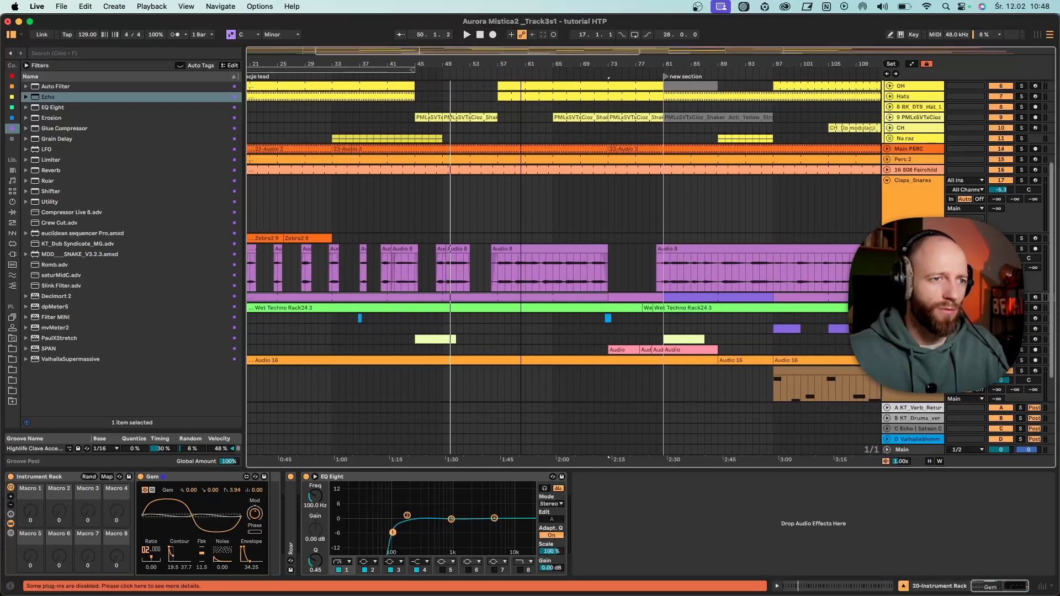
- Inspect the waveform of the Audio 8 clip starting at bar 56, play it from bar 57, and check the 18 Zebra2 track
click(482, 269)
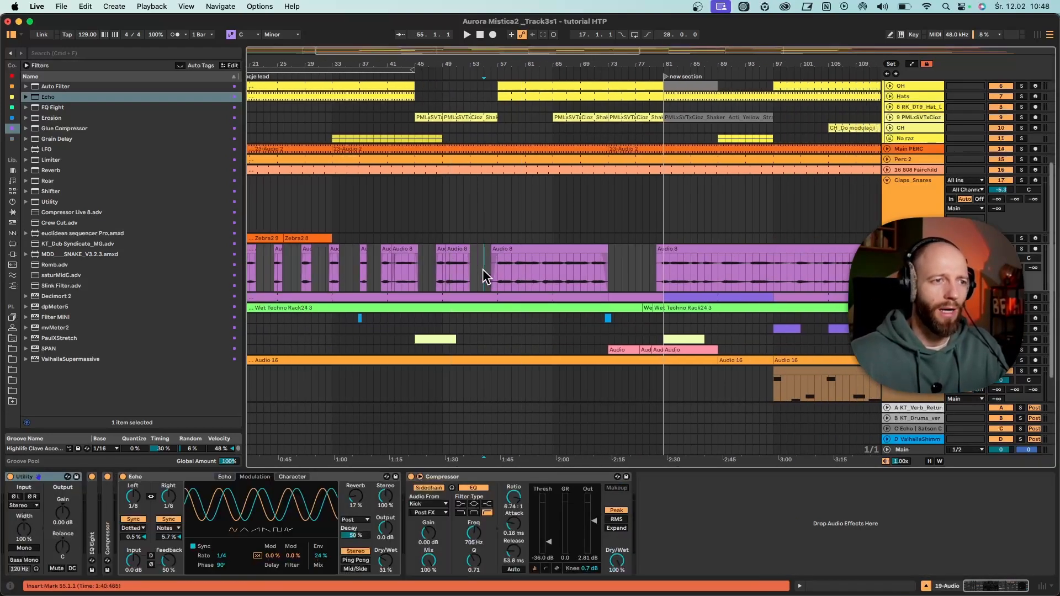
click(522, 247)
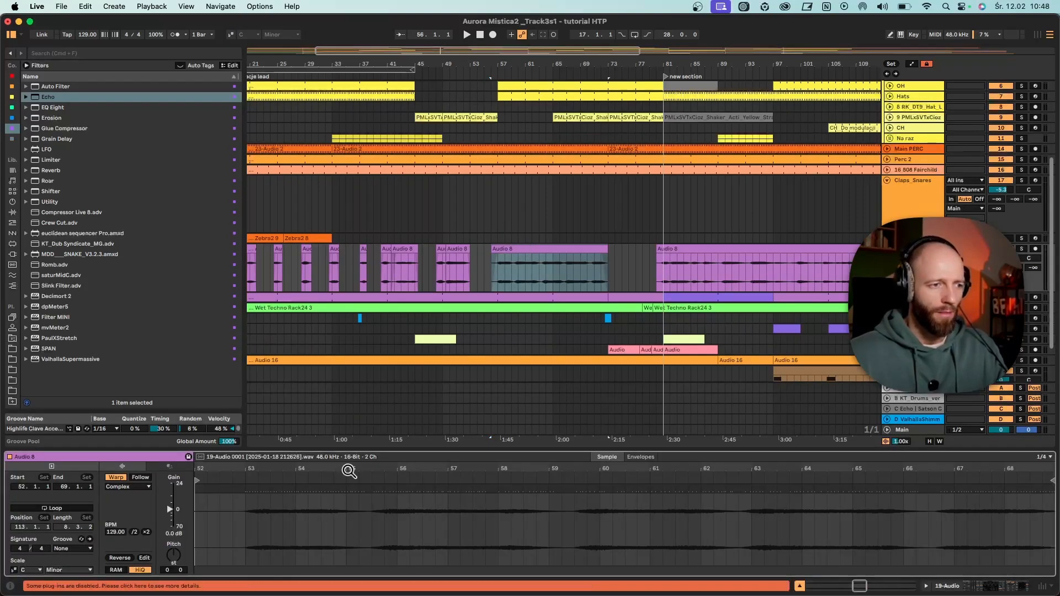
drag(347, 470, 350, 446)
click(495, 271)
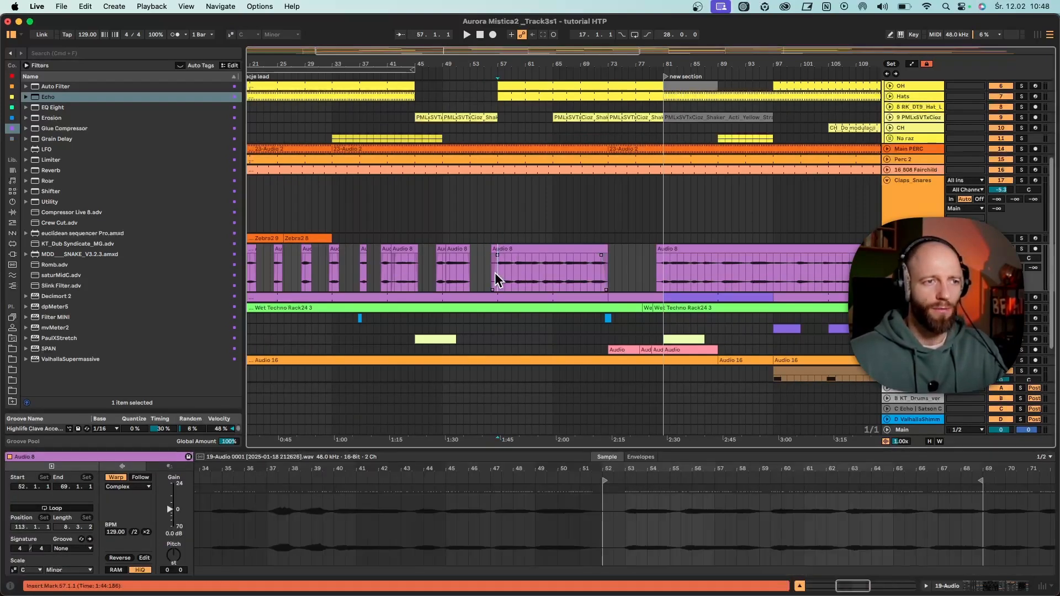
key(space)
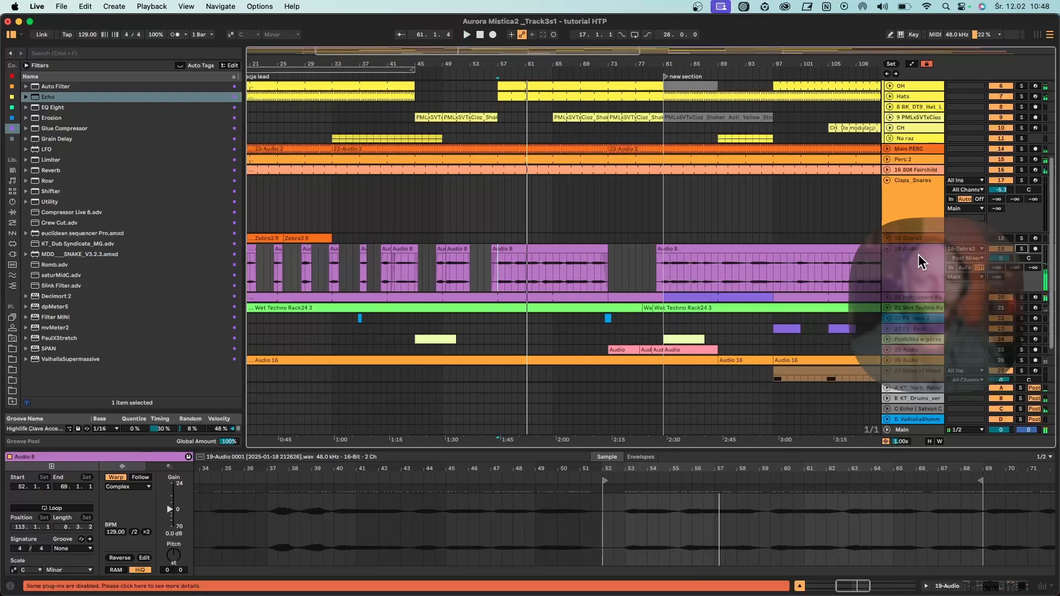
click(902, 235)
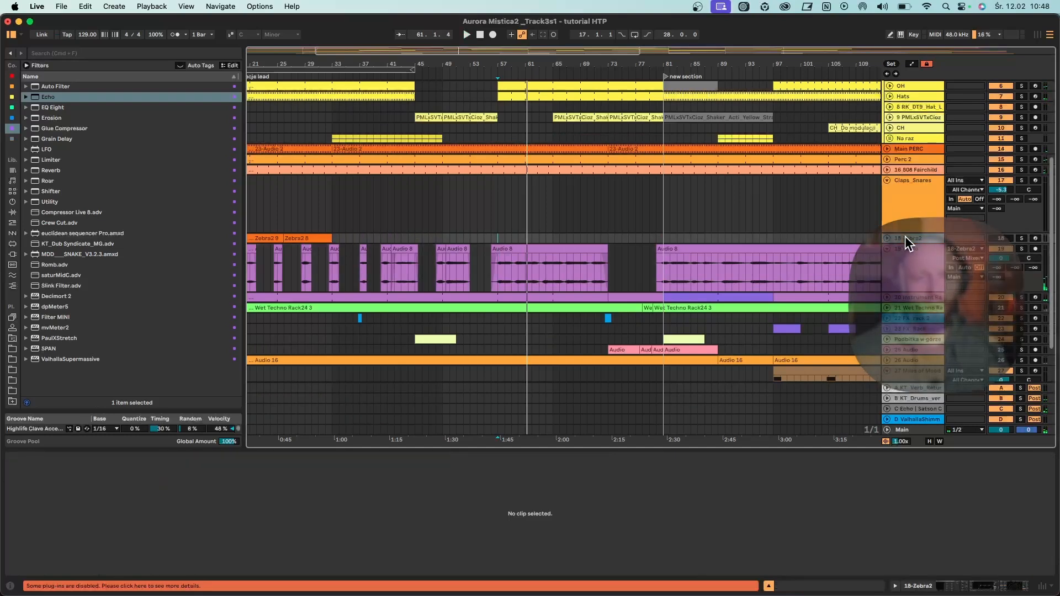
click(516, 278)
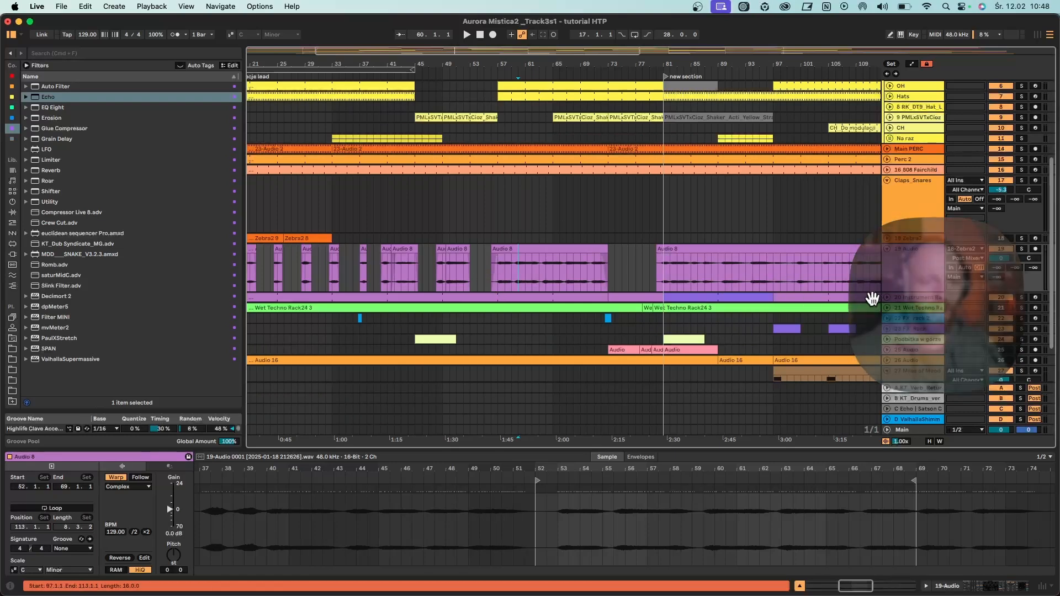
- Unfold the Instrument Rack track and show its Gem and EQ Eight devices
click(886, 297)
click(470, 319)
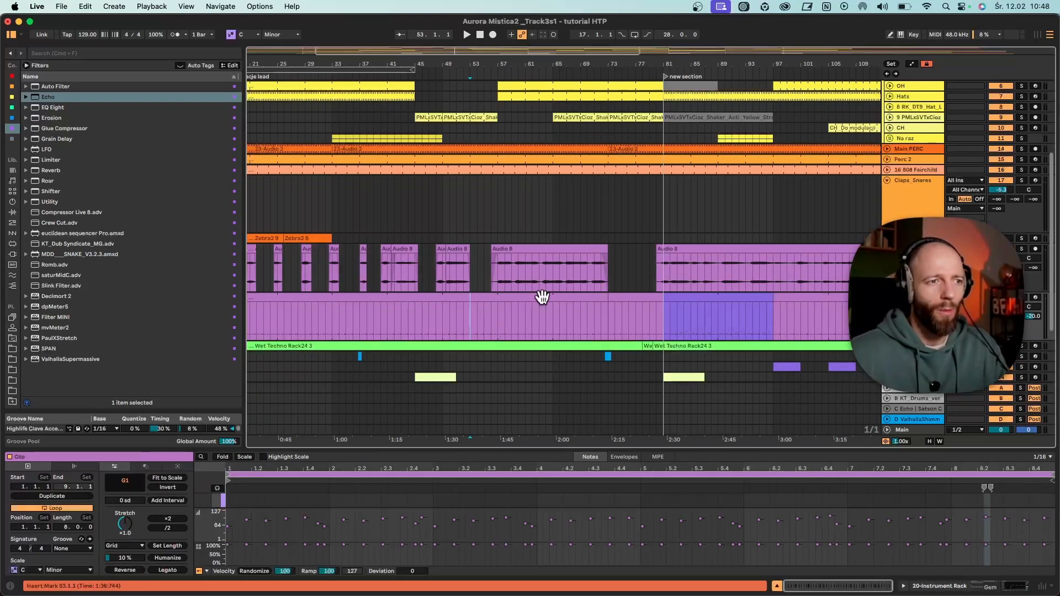
click(912, 300)
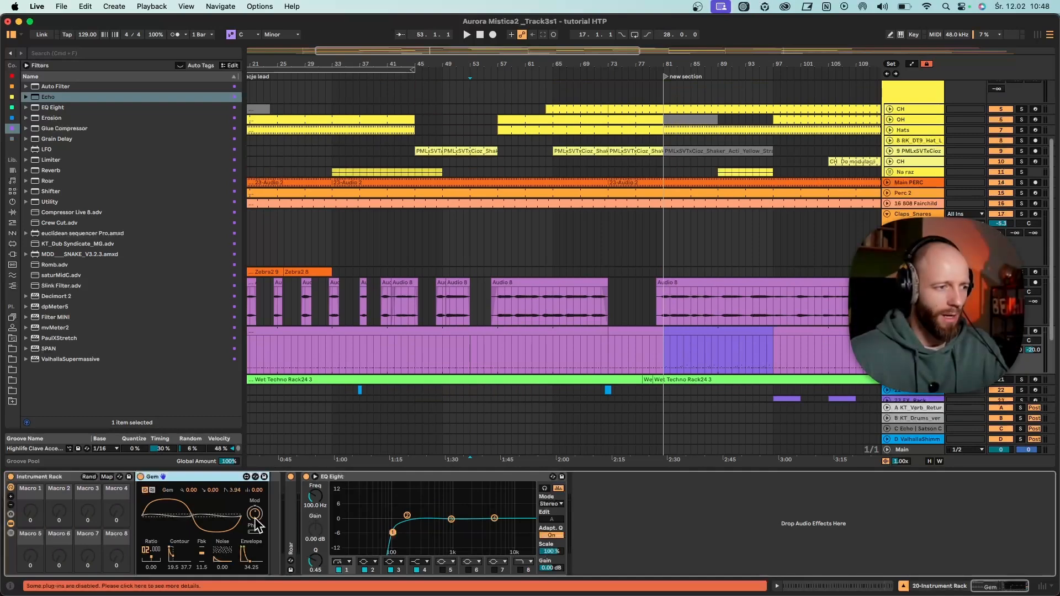
- Play from bar 57, set Gem's Mod to 2.50, and audition the 19 Audio track on its own
key(space)
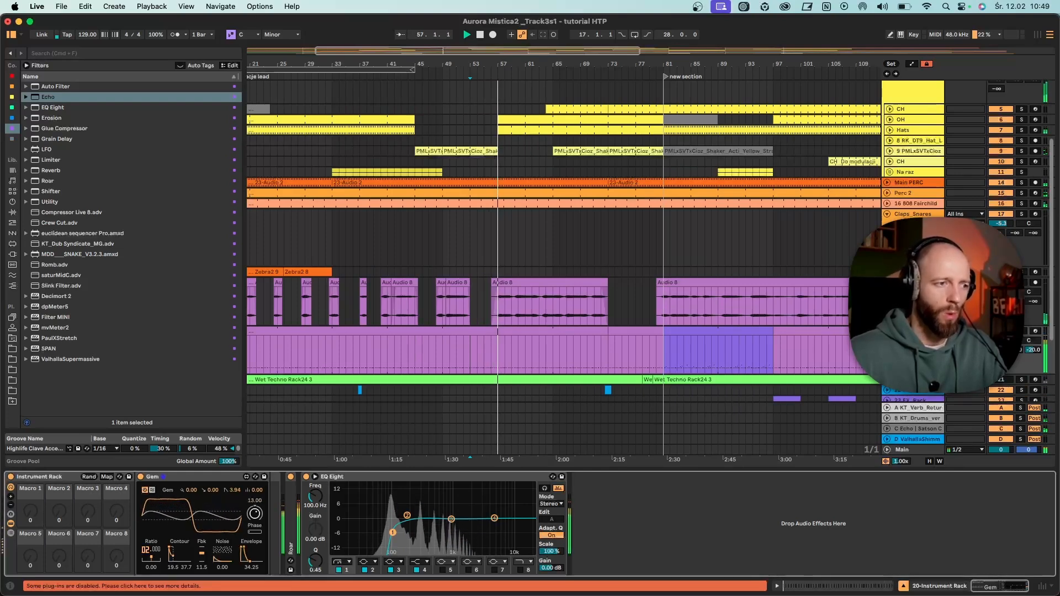
drag(254, 515, 256, 521)
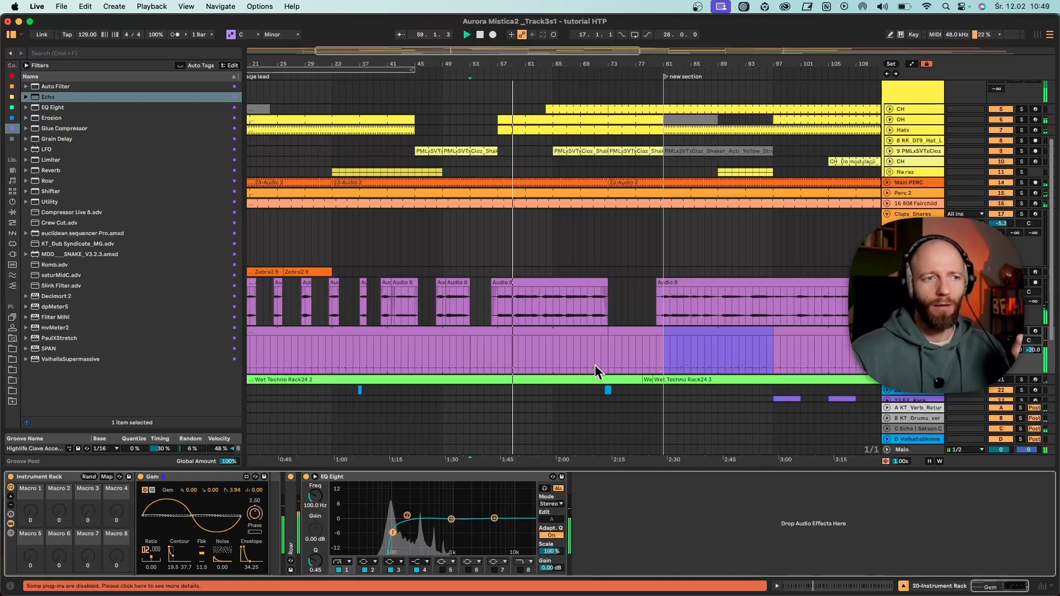
click(1022, 282)
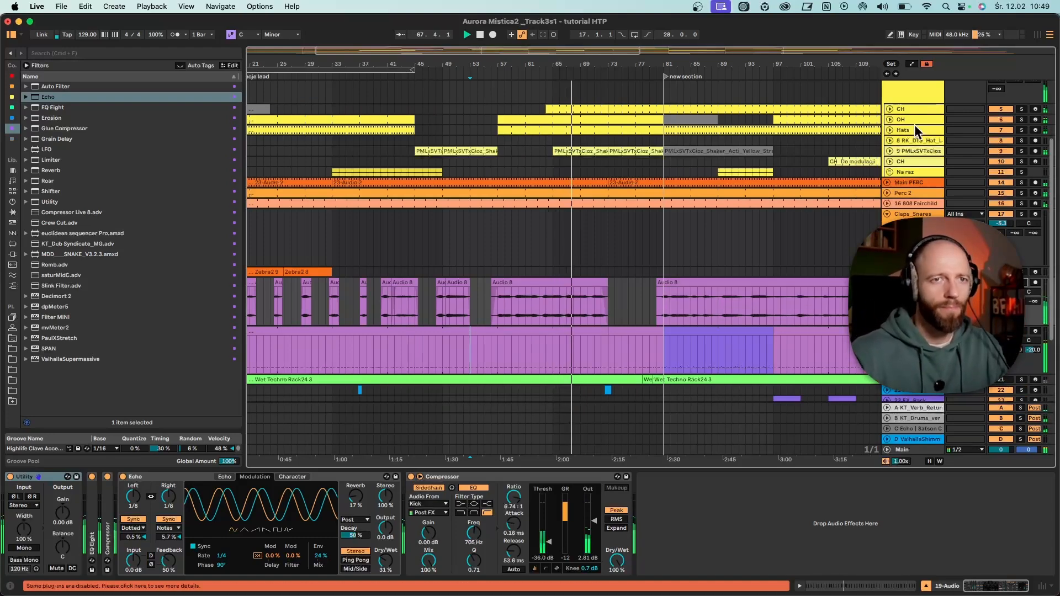
- Unfold the OH track and check the Audio 8 clip spanning bars 56 to 73 with playback stopped
click(890, 120)
click(888, 120)
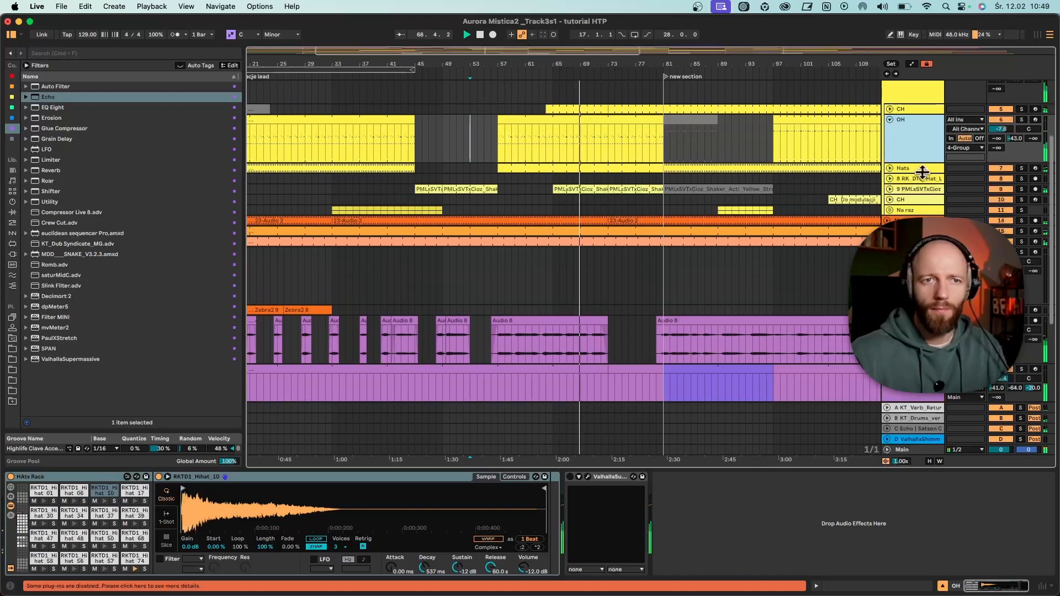
drag(799, 65, 591, 35)
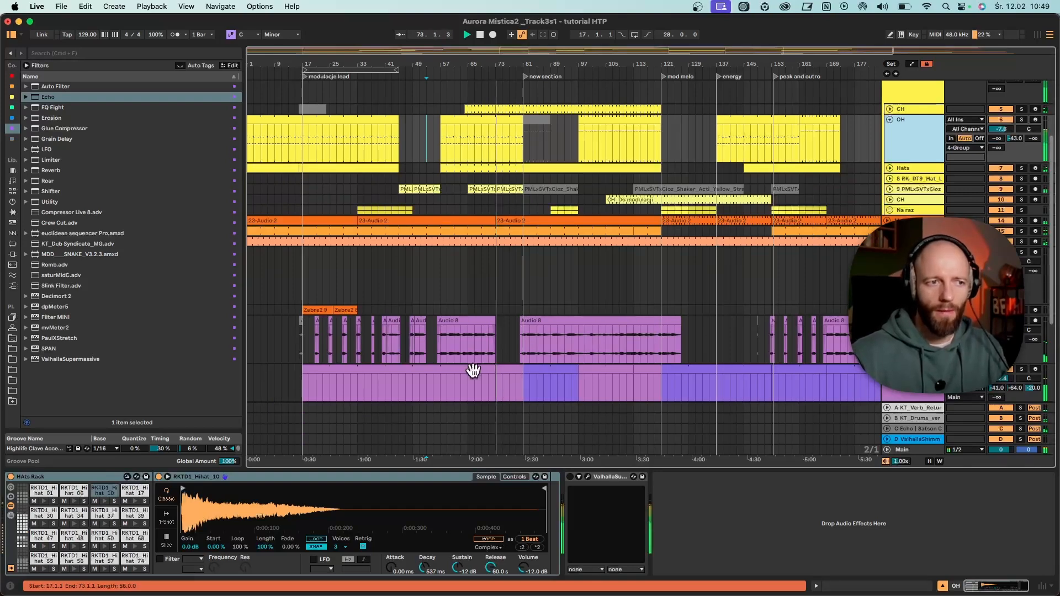
key(space)
drag(435, 336, 491, 343)
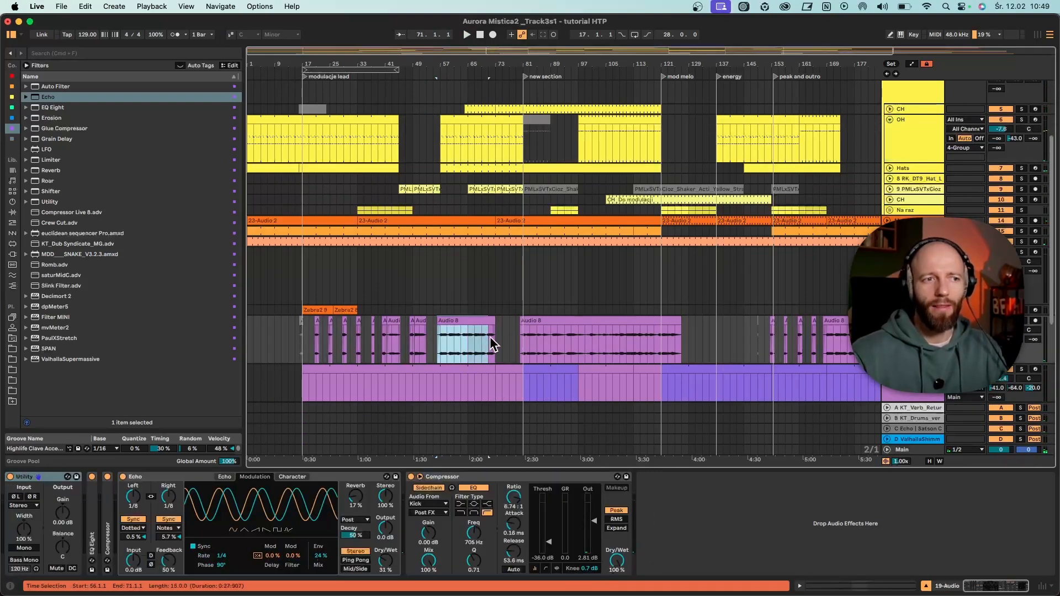
click(441, 353)
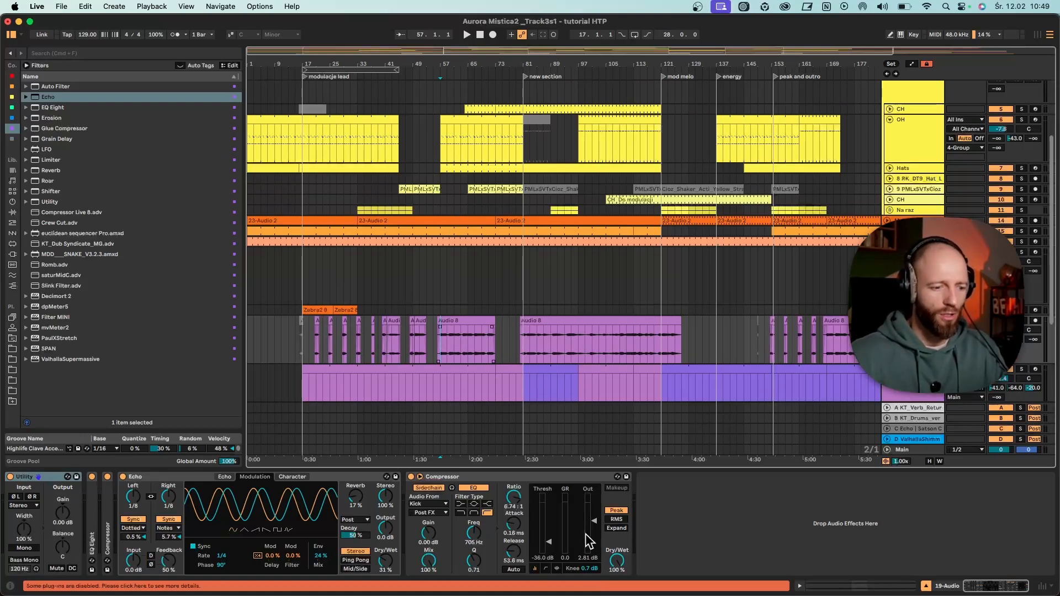
- Unfold the 21 Wet Techno Rack track and the FX_rack 2 track below it to show their clips
scroll(499, 274, down, 6)
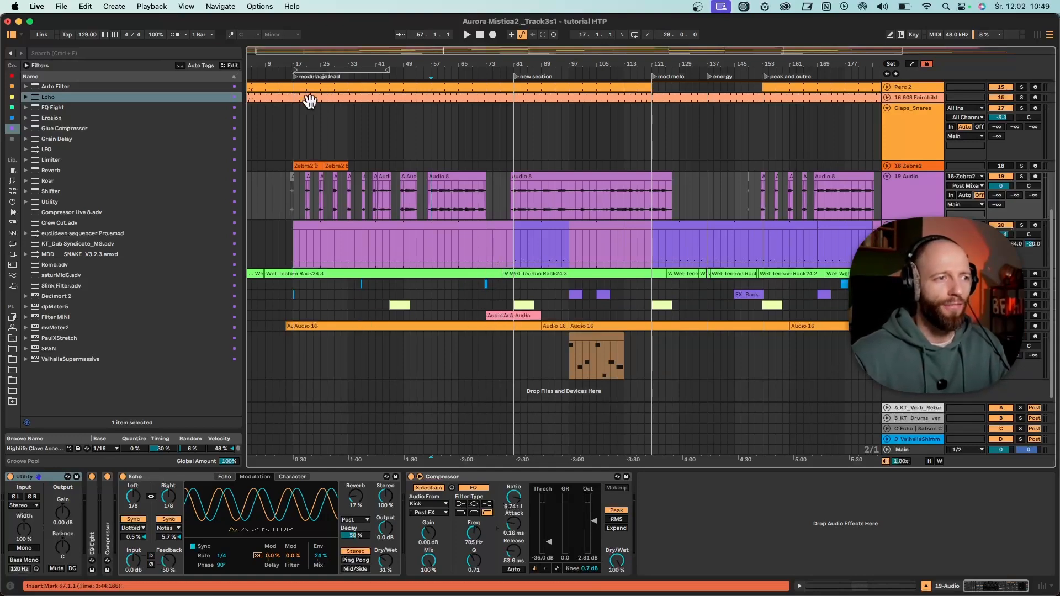
drag(325, 64, 375, 91)
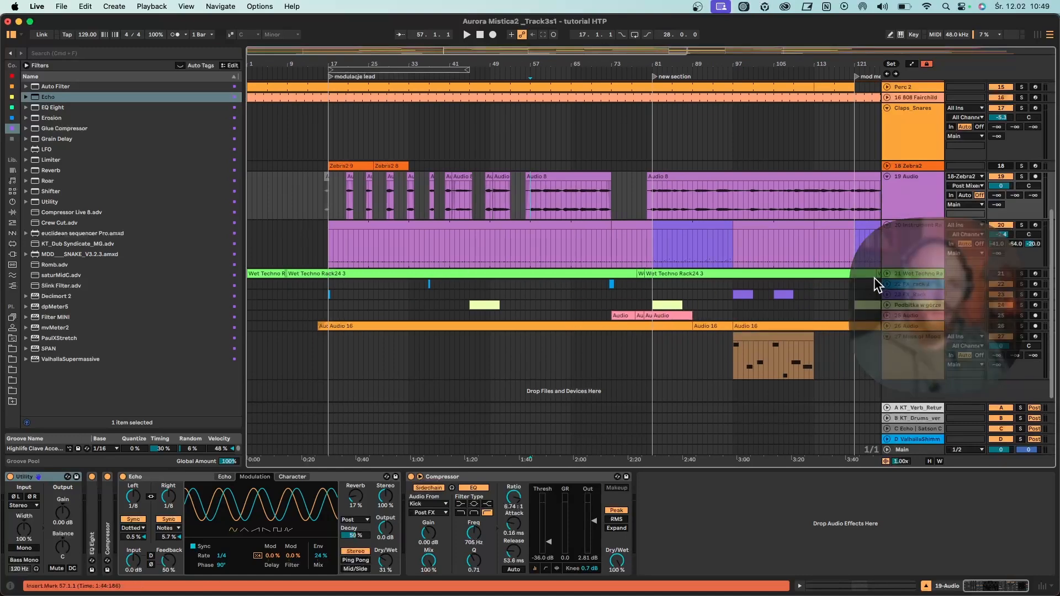
click(886, 274)
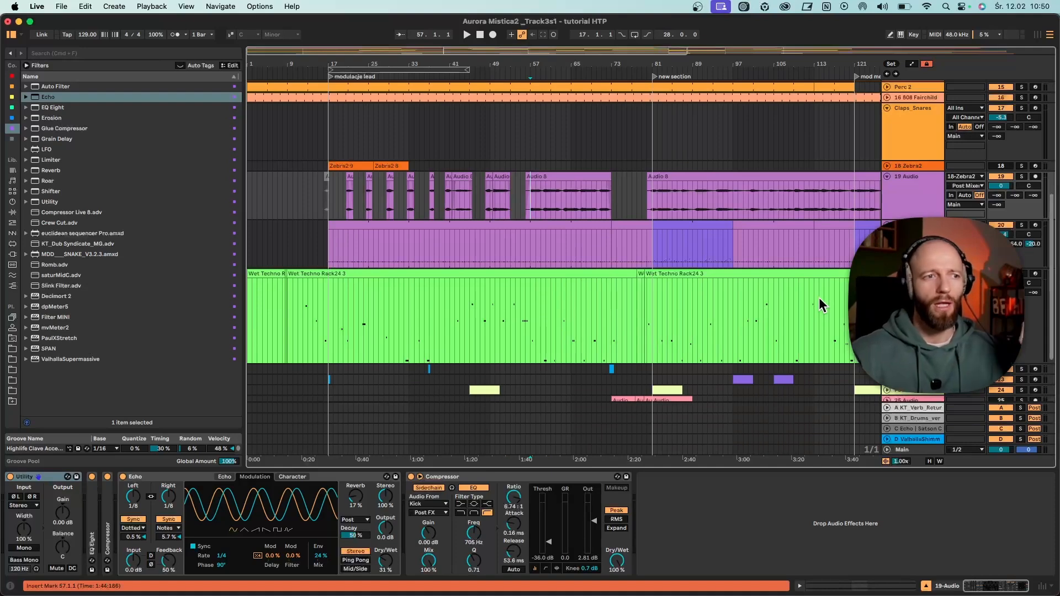
scroll(587, 318, down, 3)
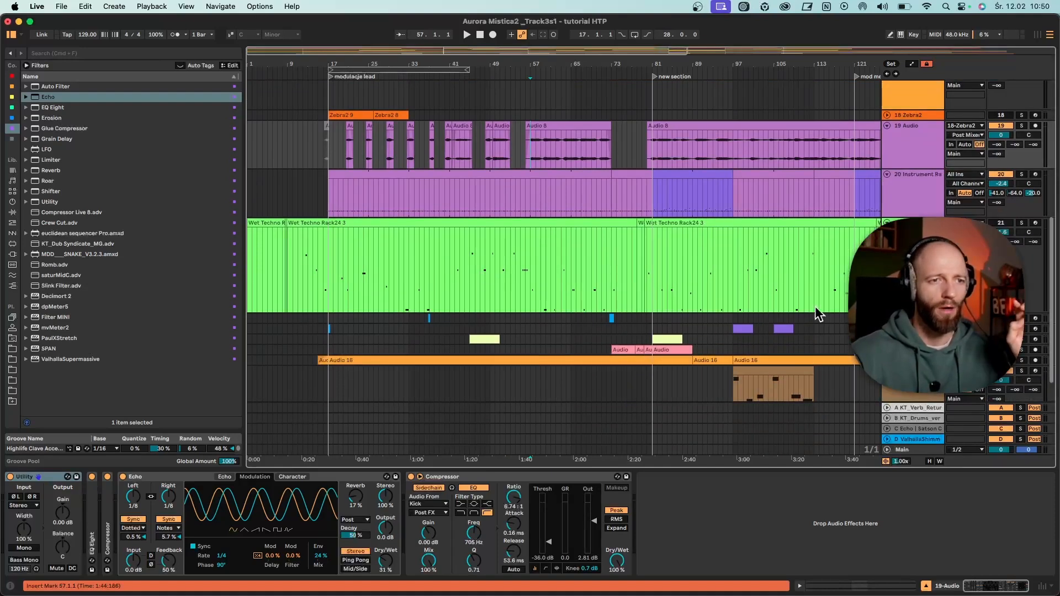
click(889, 318)
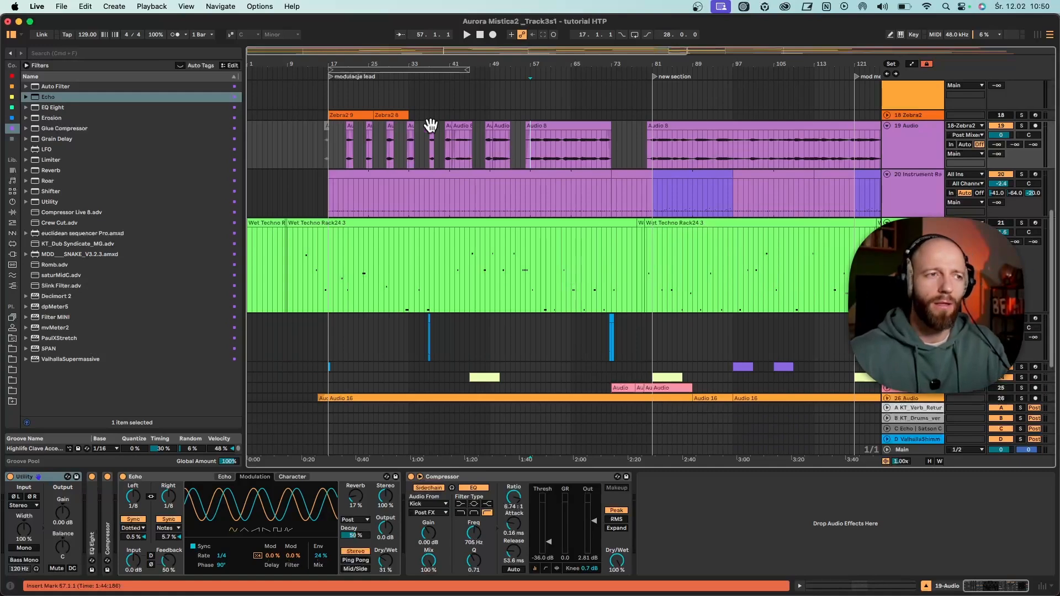
- Play from around bar 17 and audition the FX_rack 2, FX_Rack and 19 Audio tracks in solo
drag(356, 64, 355, 105)
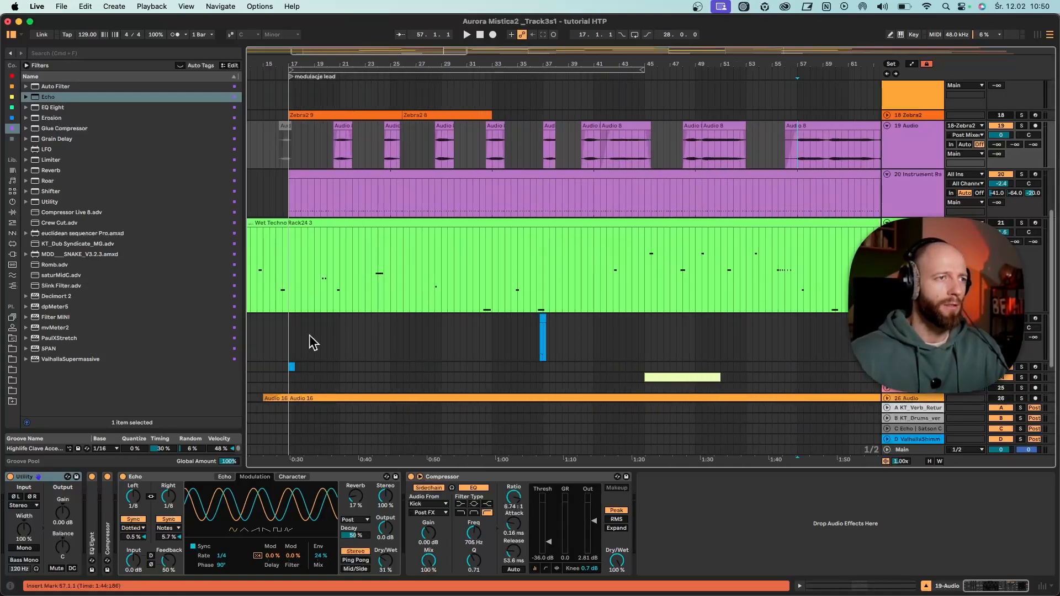
click(291, 336)
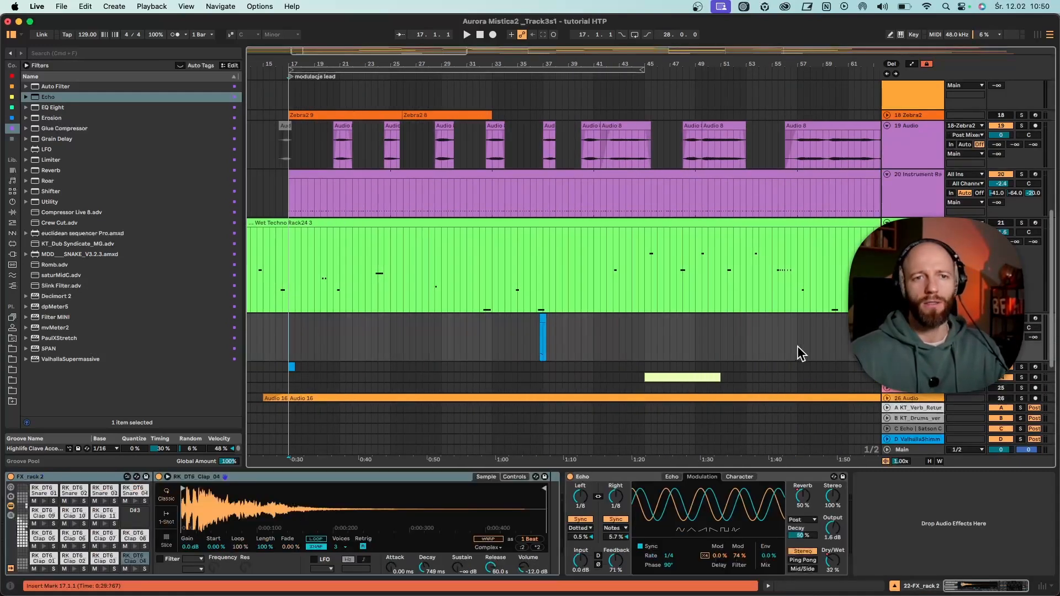
click(1022, 319)
key(space)
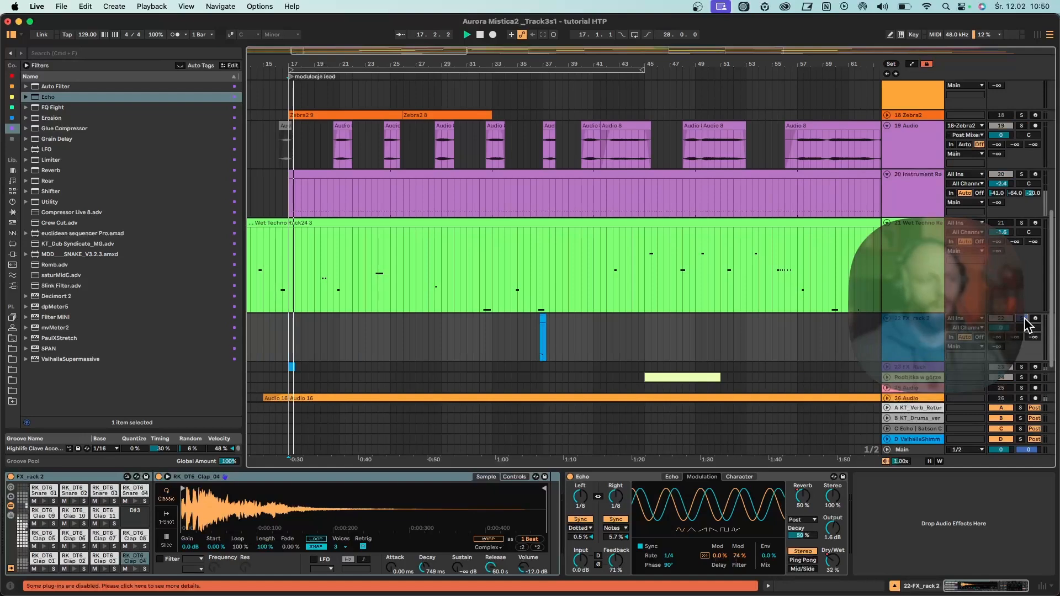
click(1022, 366)
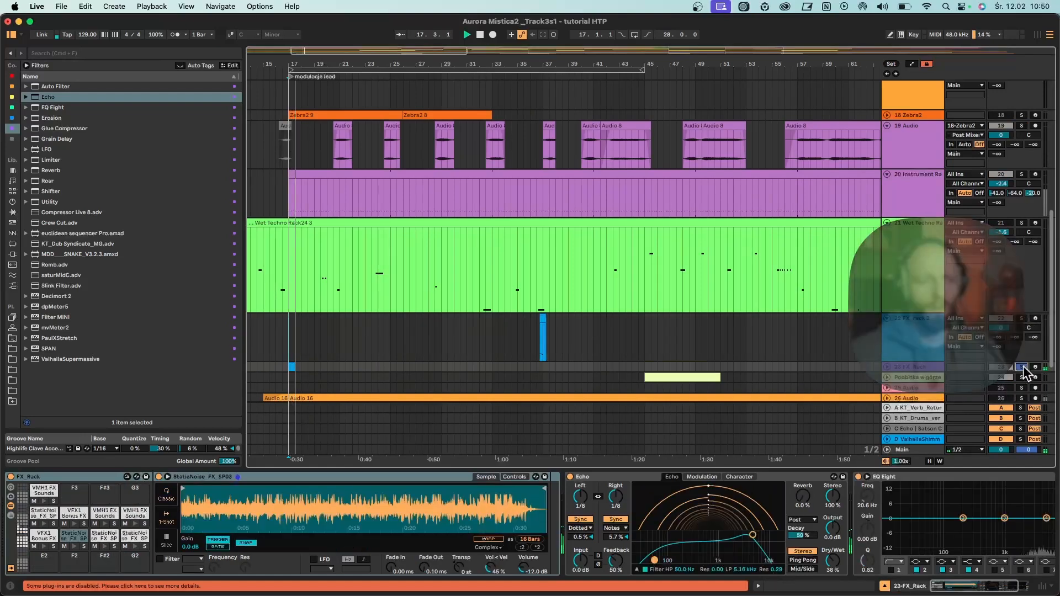
click(280, 350)
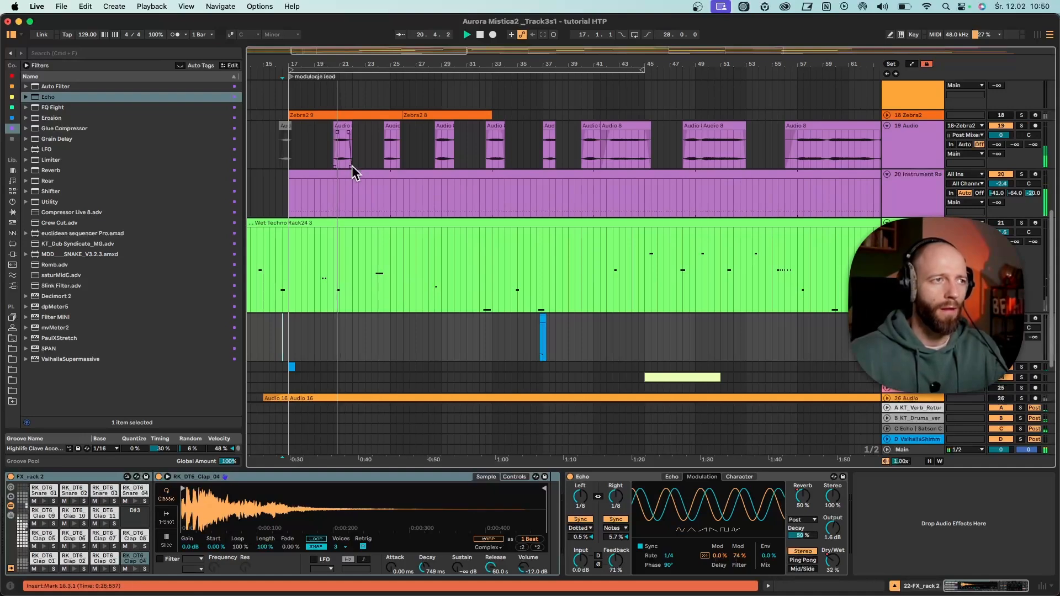
click(1022, 126)
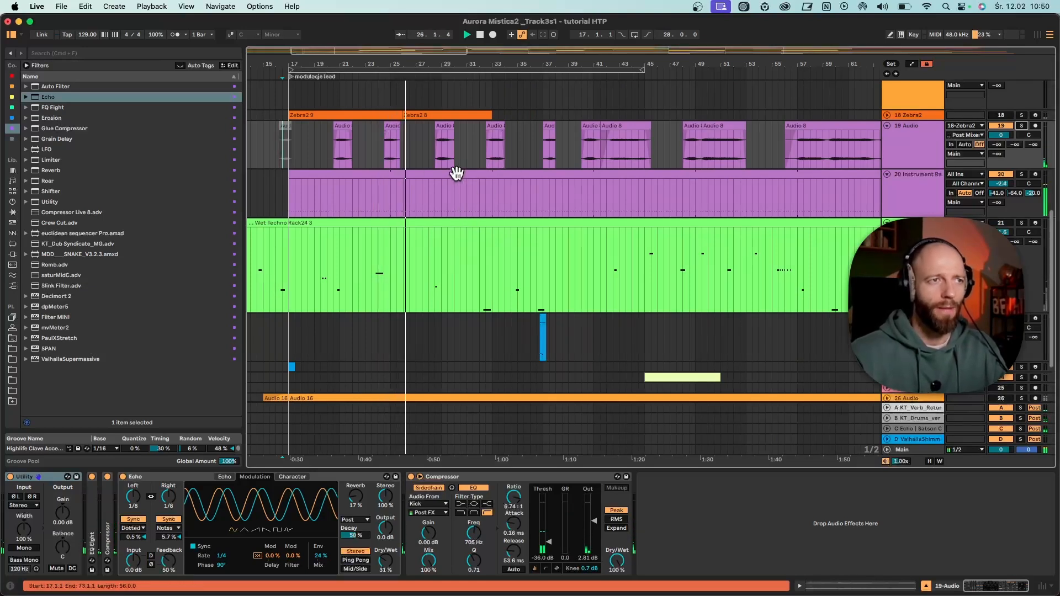
- Mark bars 17 to 25 on the FX_rack 2 track and review the surrounding tracks
drag(407, 68, 406, 48)
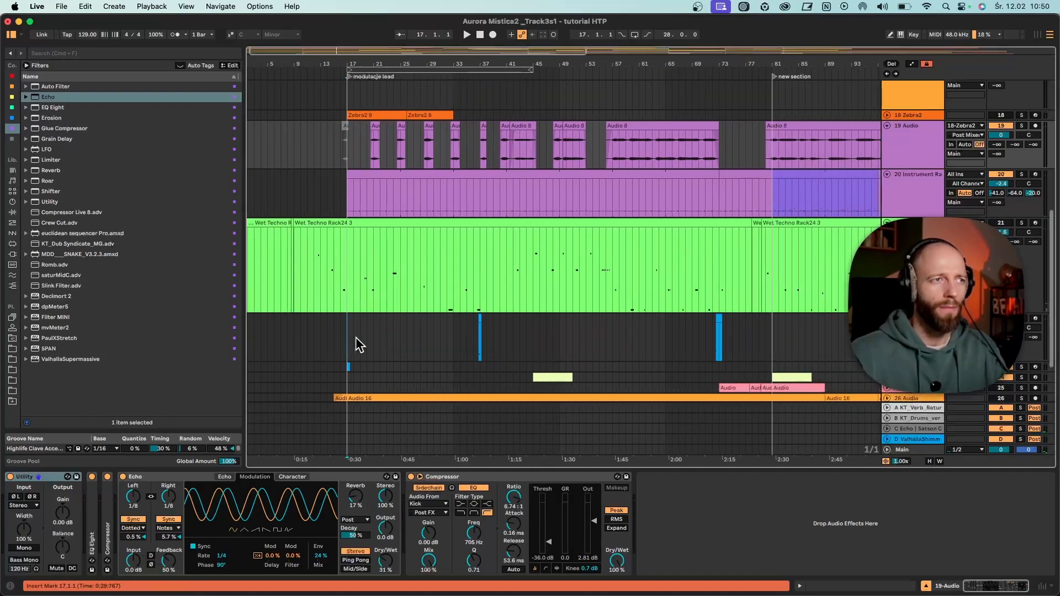
drag(356, 338, 400, 335)
scroll(407, 370, down, 2)
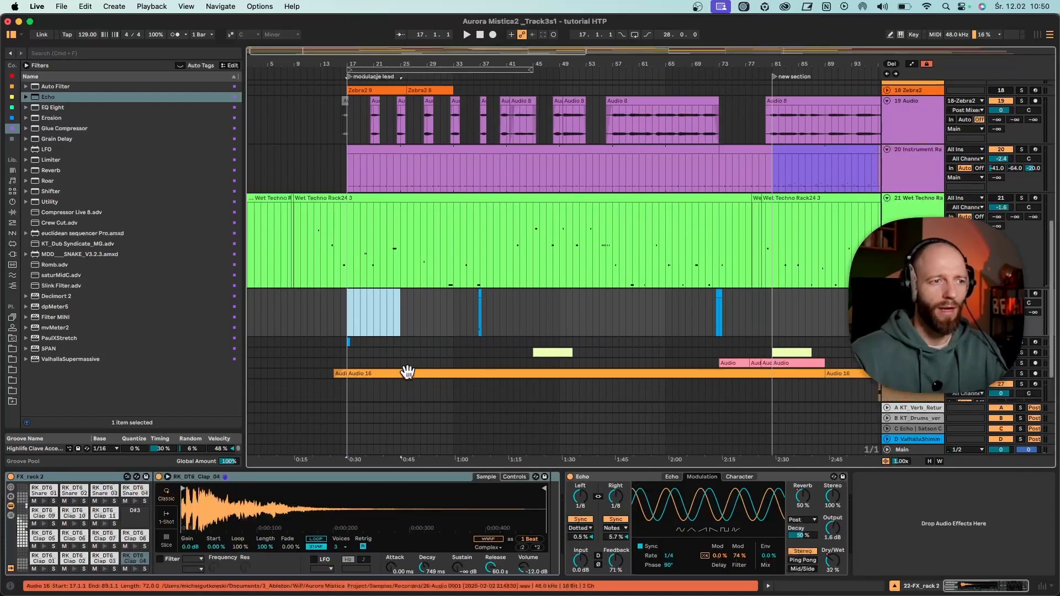
scroll(421, 319, up, 5)
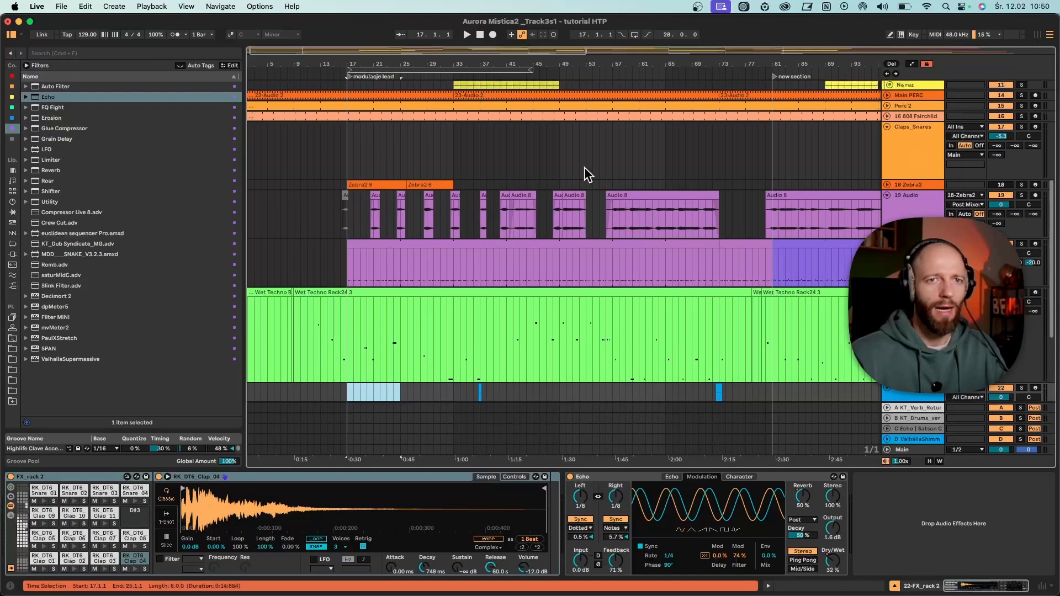
- Insert a two-beat MIDI clip at 24.4.1 on Claps_Snares, add an RK_DT6_Snare_09 note at 1.1.4, and play it
drag(393, 67, 394, 75)
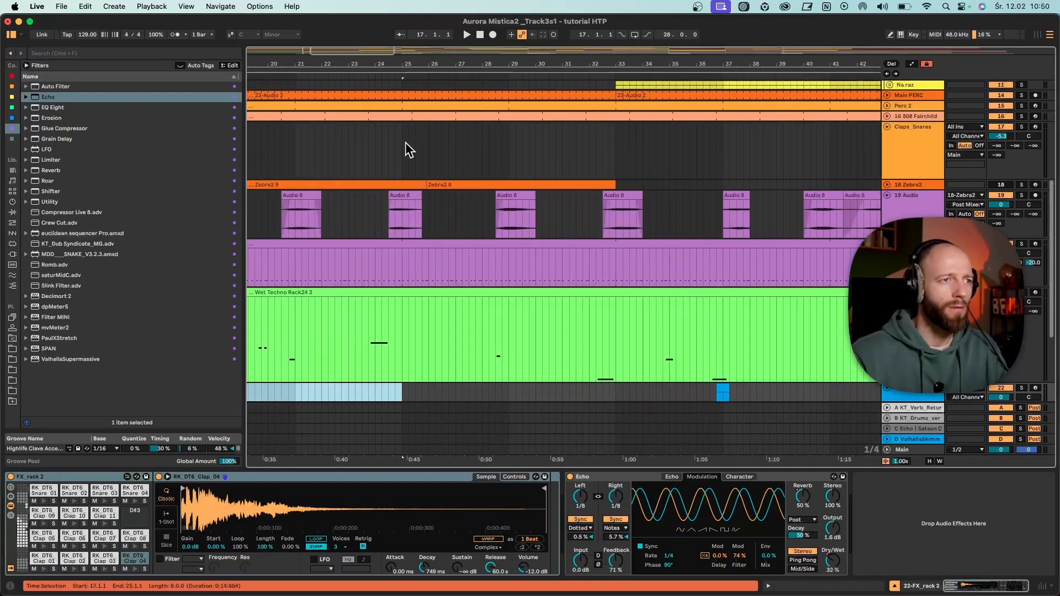
drag(405, 142, 396, 144)
key(super+shift+m)
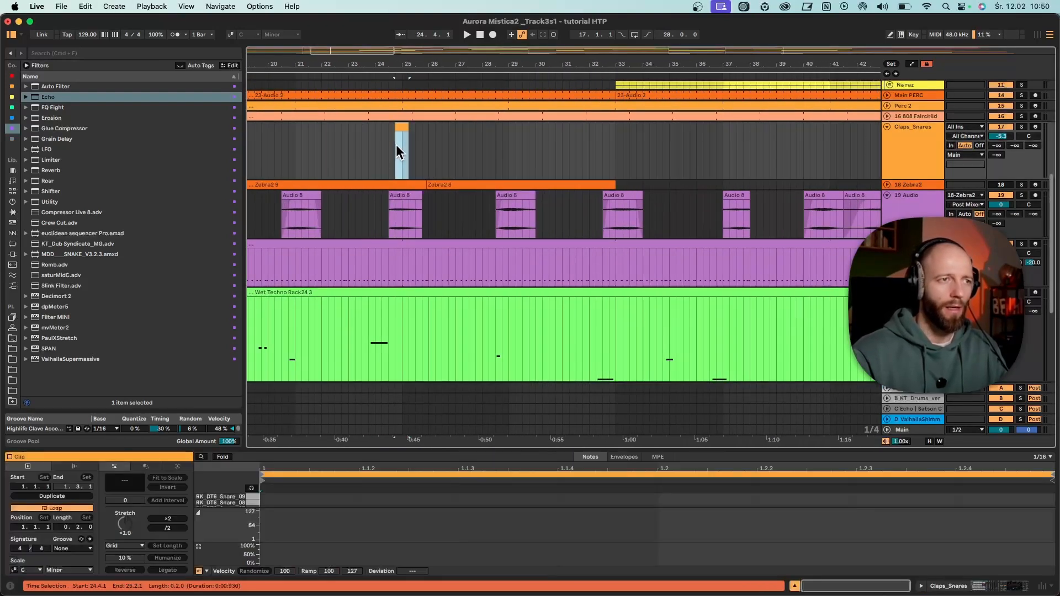
scroll(439, 335, left, 2)
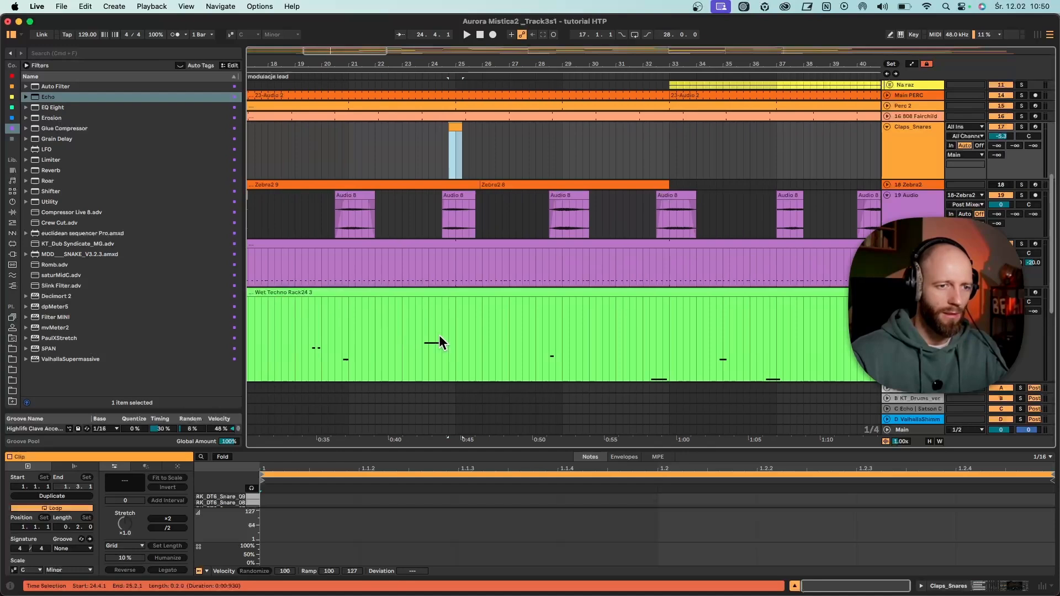
double_click(634, 496)
key(space)
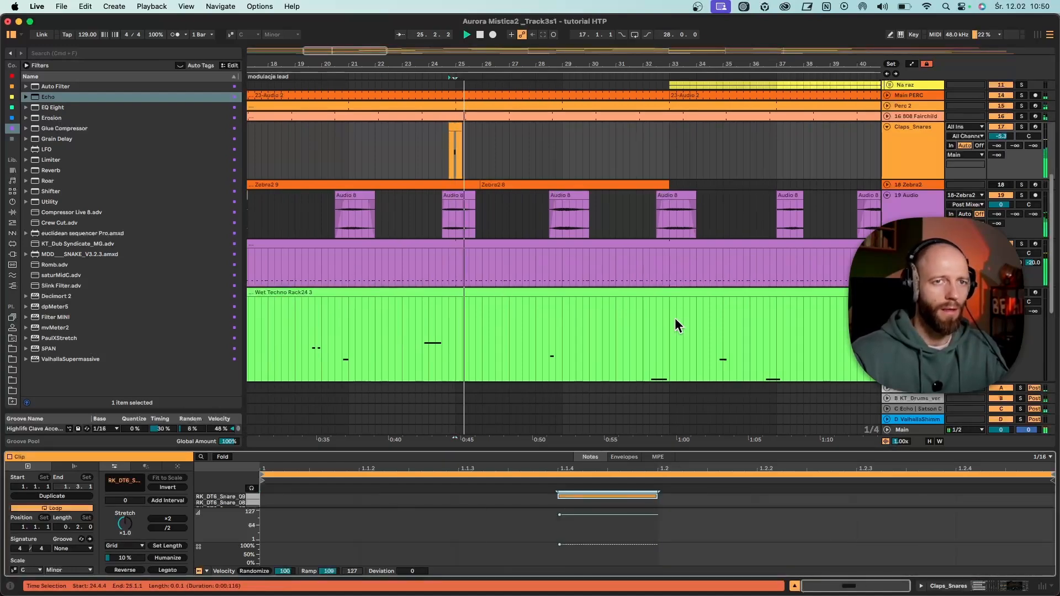
- Move the snare note to Dhobi snare 6 at 1.1.3, and play the arrangement from 24.2.1
drag(563, 448, 576, 251)
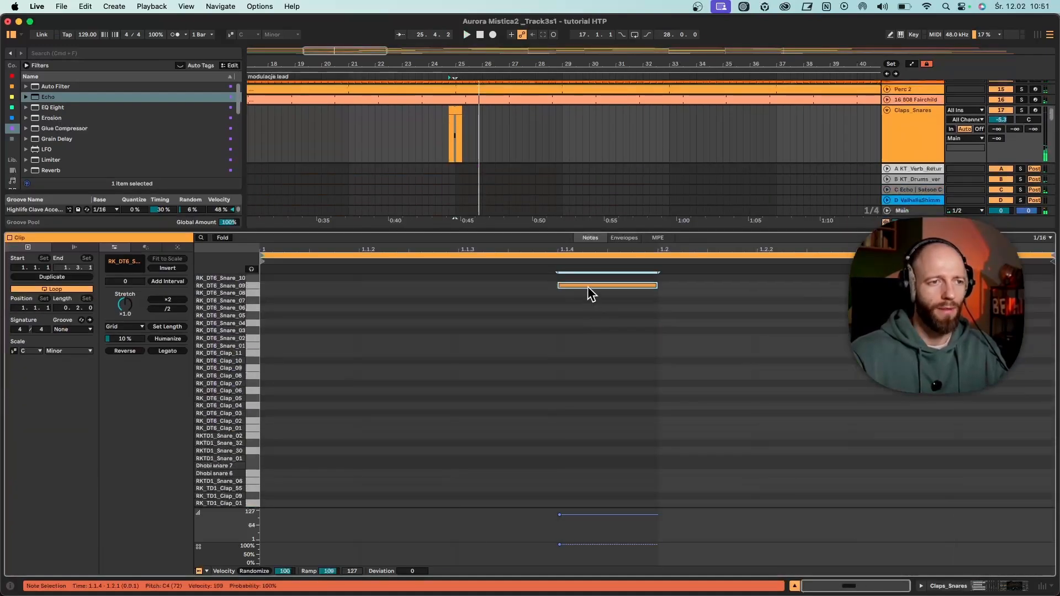
drag(587, 287, 493, 473)
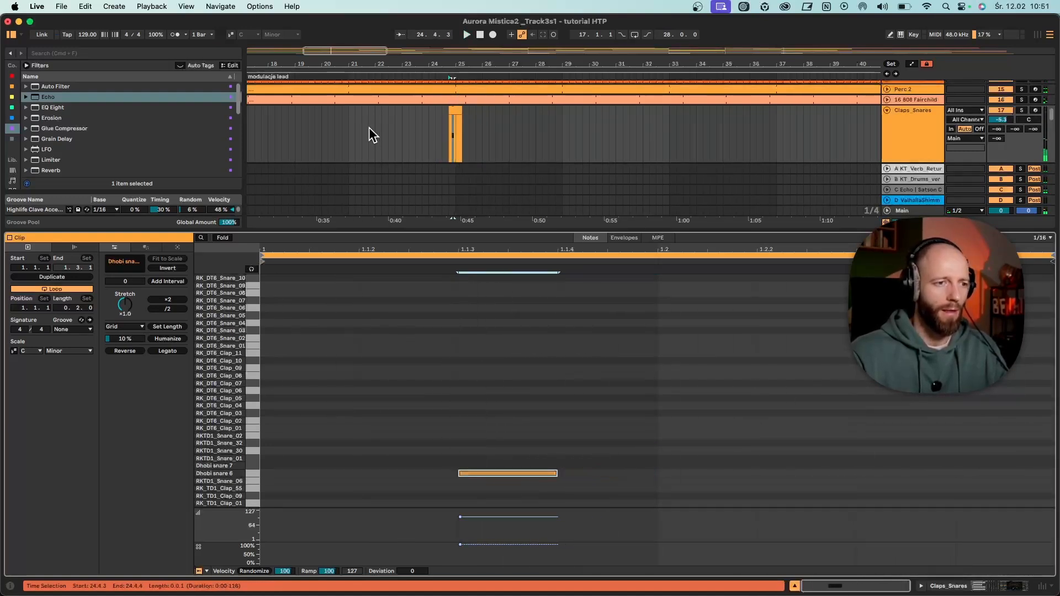
click(359, 132)
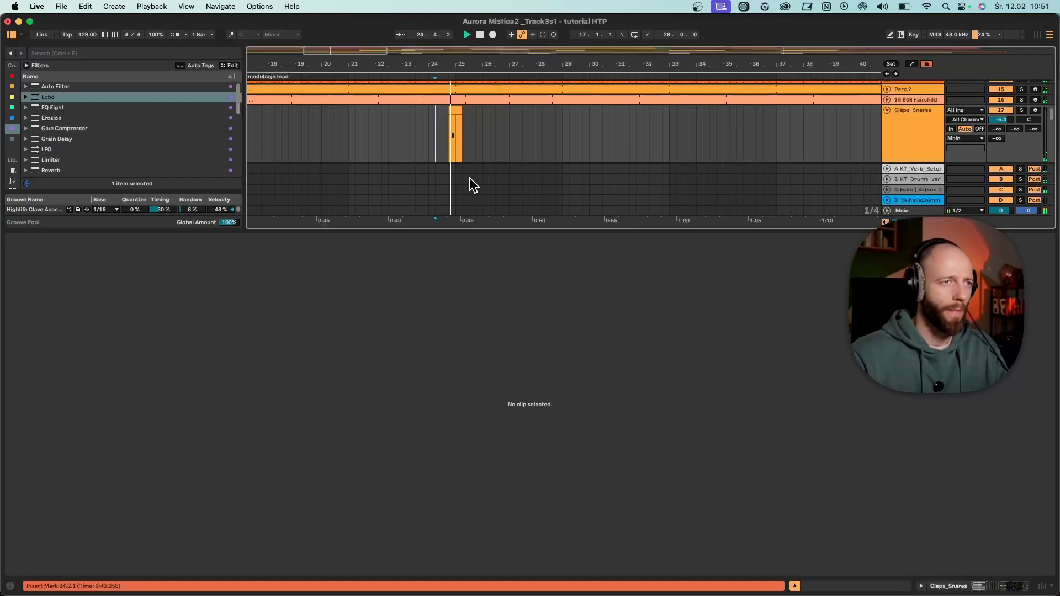
drag(469, 65, 469, 33)
scroll(353, 148, down, 3)
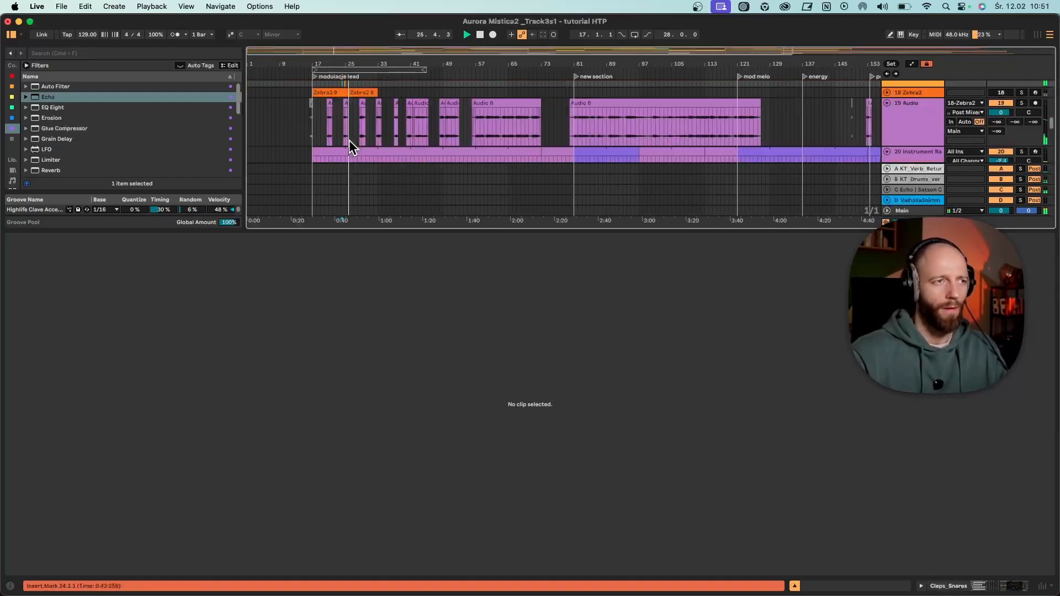
drag(419, 228, 434, 471)
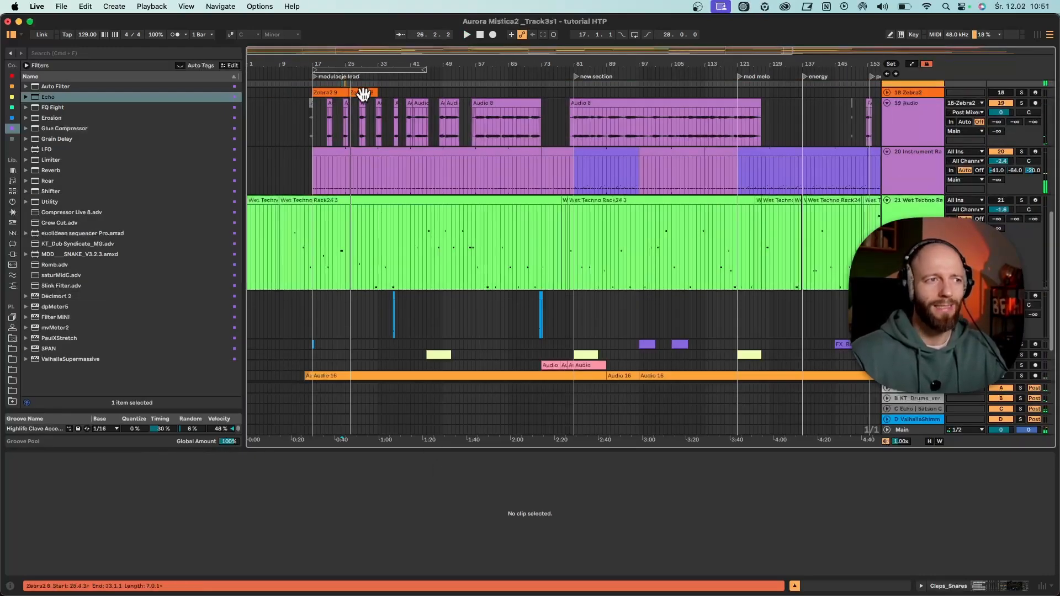
- Move the Podbitka w górze clip from bar 45 to bar 33 during playback and show its track's Analog device chain
drag(359, 64, 361, 110)
key(space)
scroll(411, 280, down, 1)
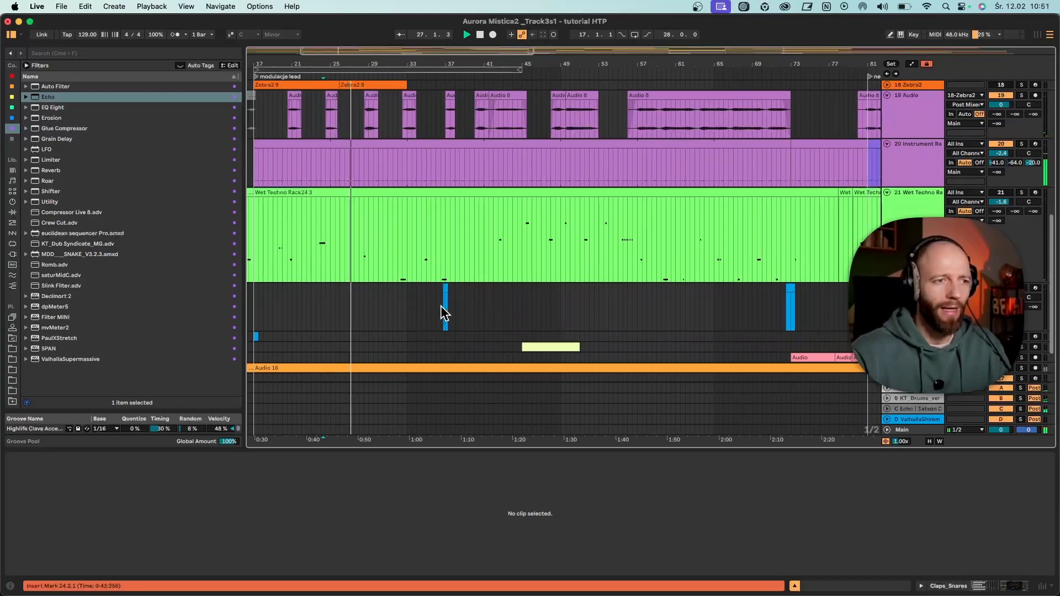
click(538, 347)
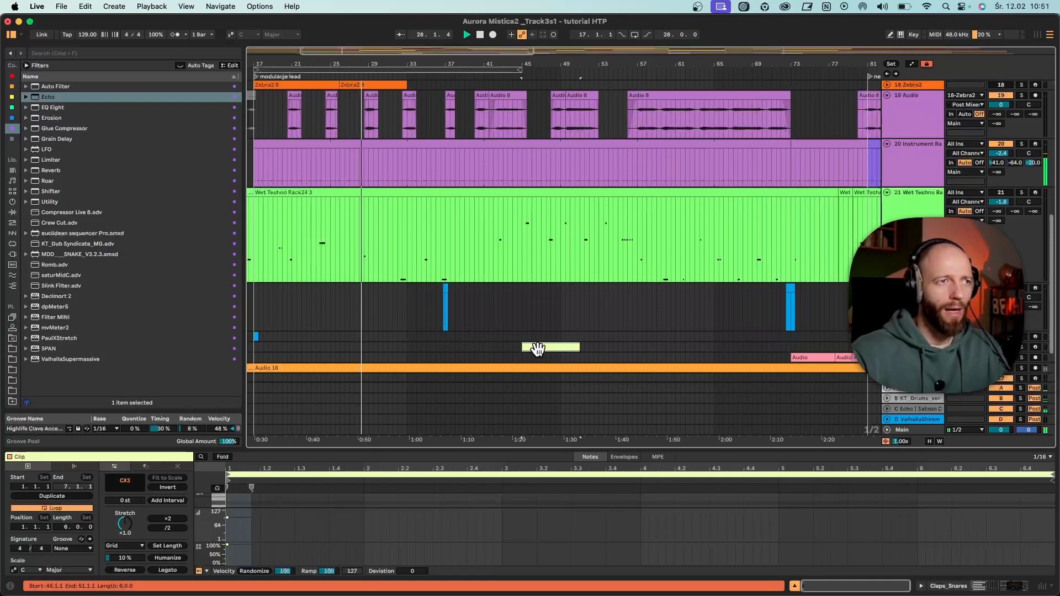
drag(538, 347, 424, 348)
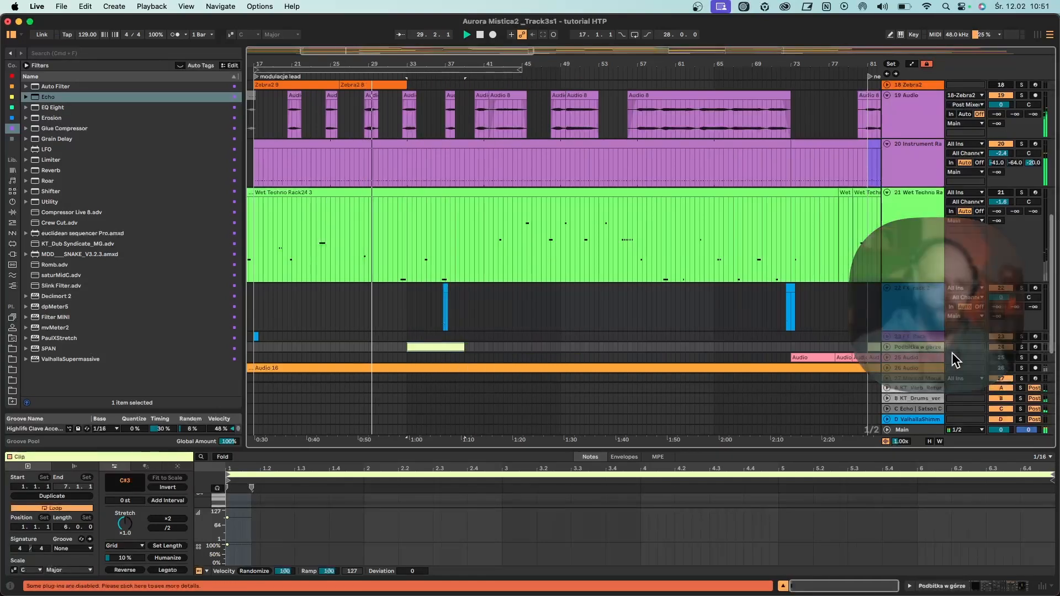
double_click(919, 348)
double_click(10, 514)
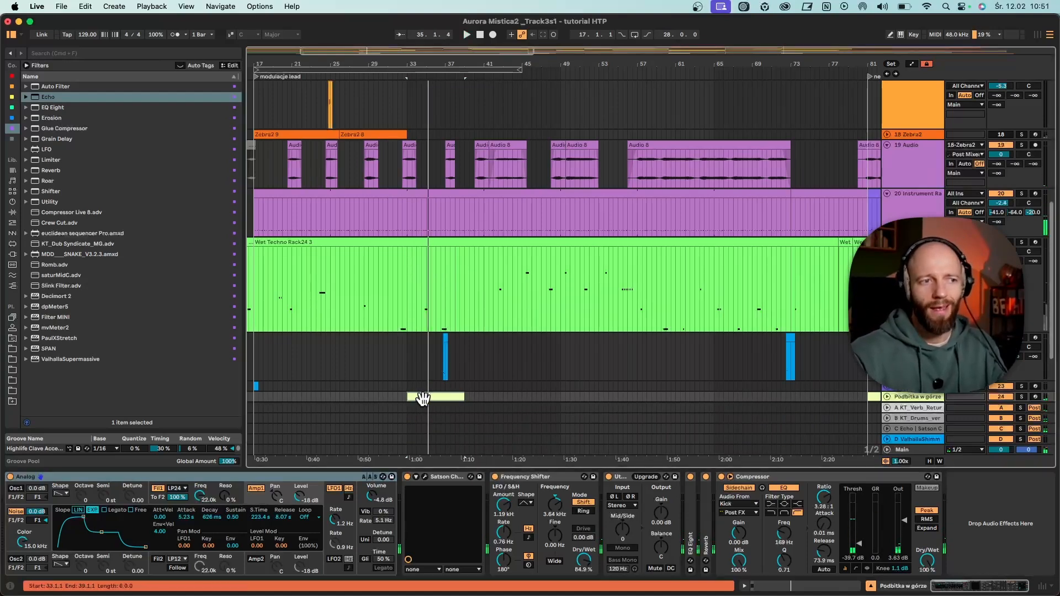
- Unfold the Na raz group to bring its two small hat tracks into view
scroll(419, 346, up, 5)
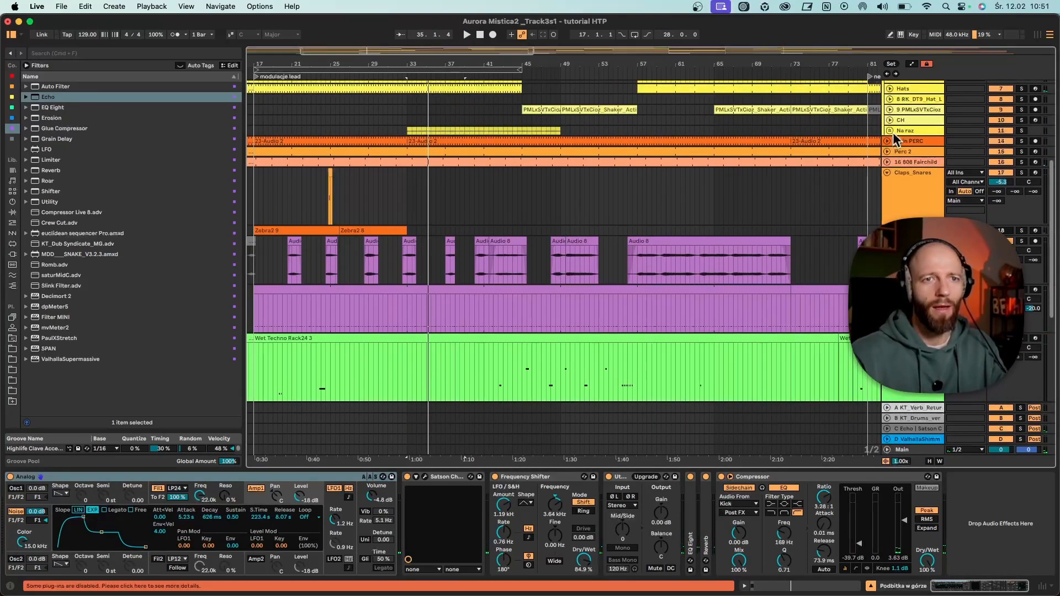
click(890, 131)
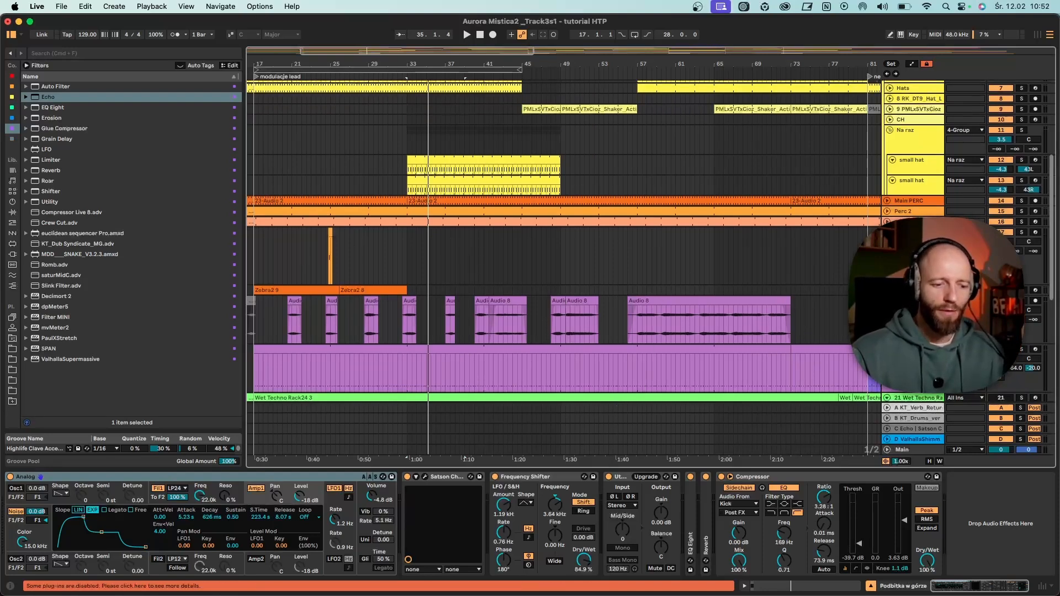
scroll(598, 265, down, 1)
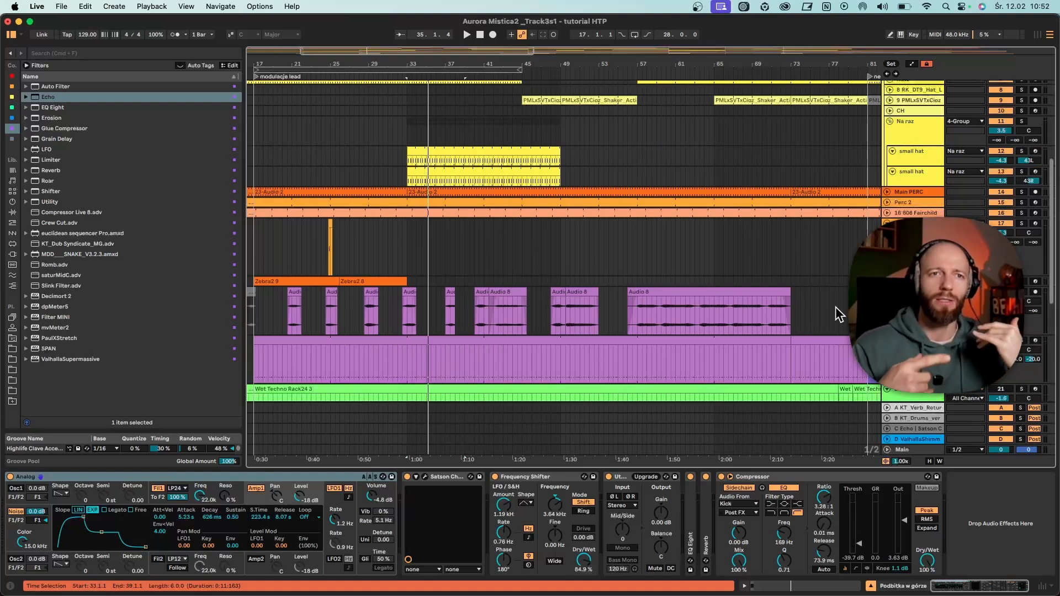
click(510, 334)
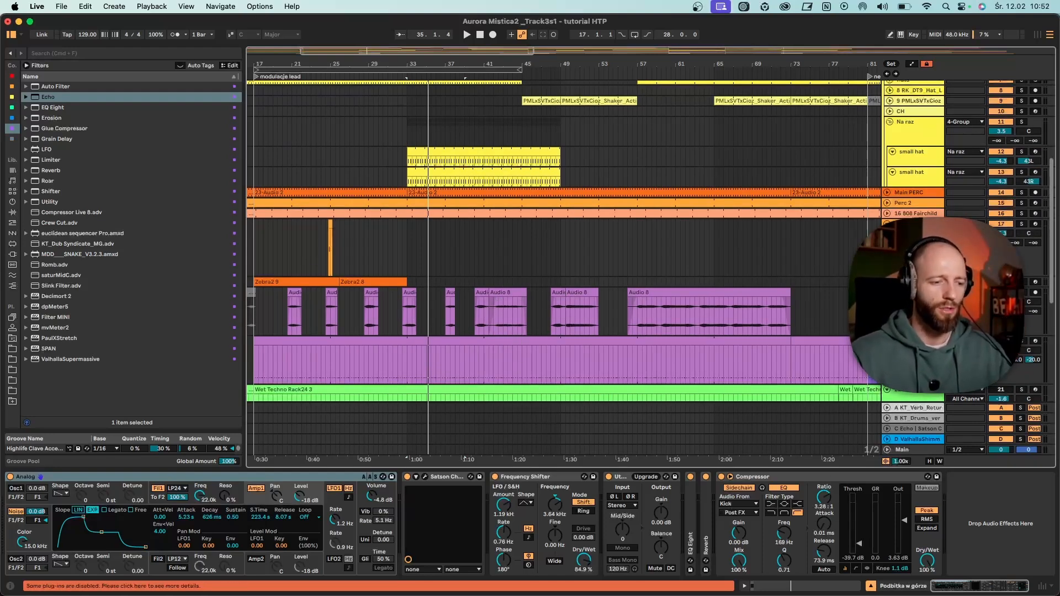